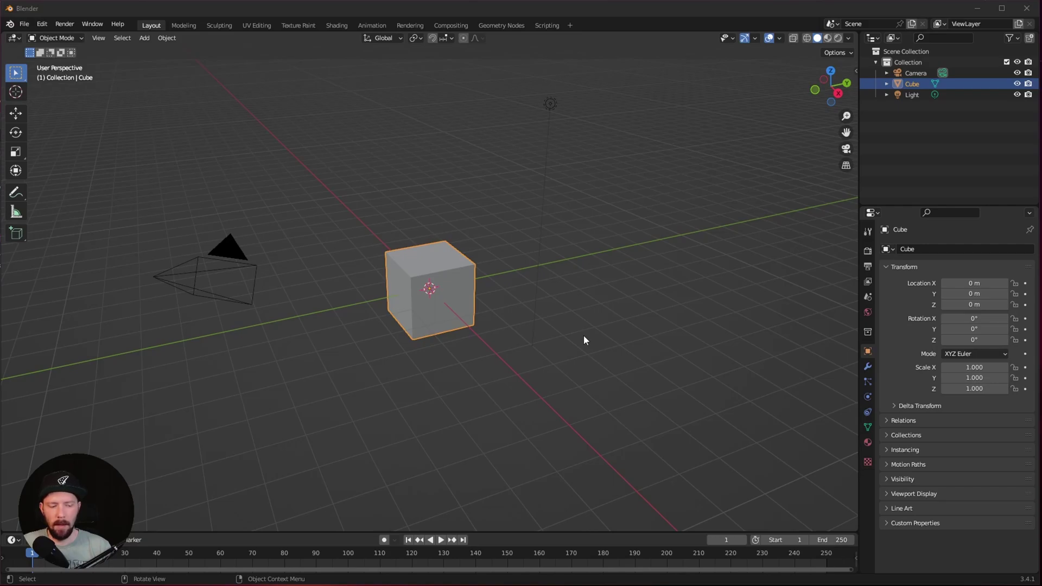
# Step: Delete the default cube and the Light object
pyautogui.press('x')
pyautogui.click(441, 323)
pyautogui.click(899, 88)
pyautogui.press('x')
# Step: Dismiss the Add menu, then open Preferences on Add-ons and close it
pyautogui.hotkey('shift', 'a')
pyautogui.moveTo(473, 296)
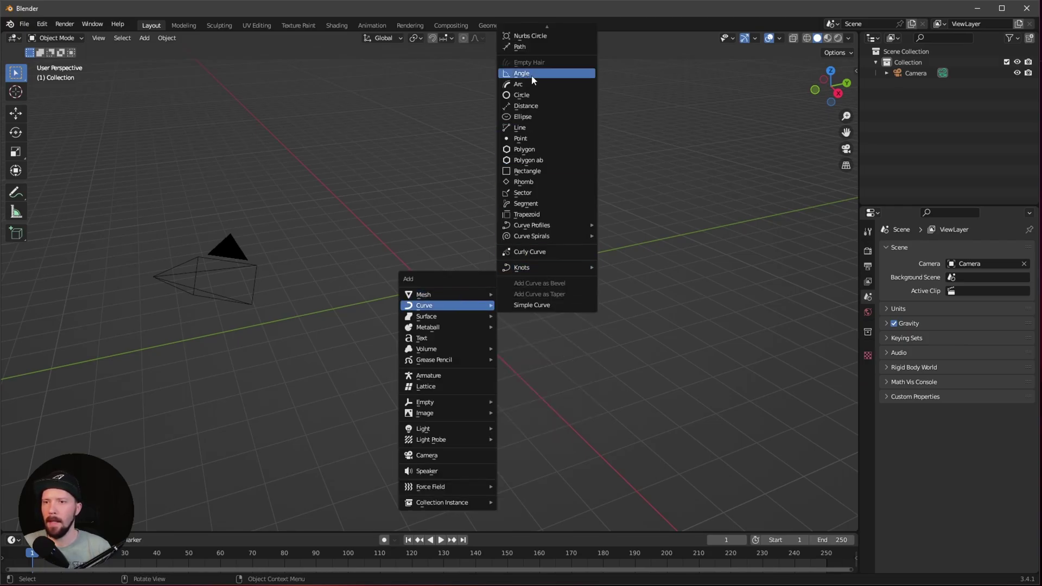
pyautogui.press('Escape')
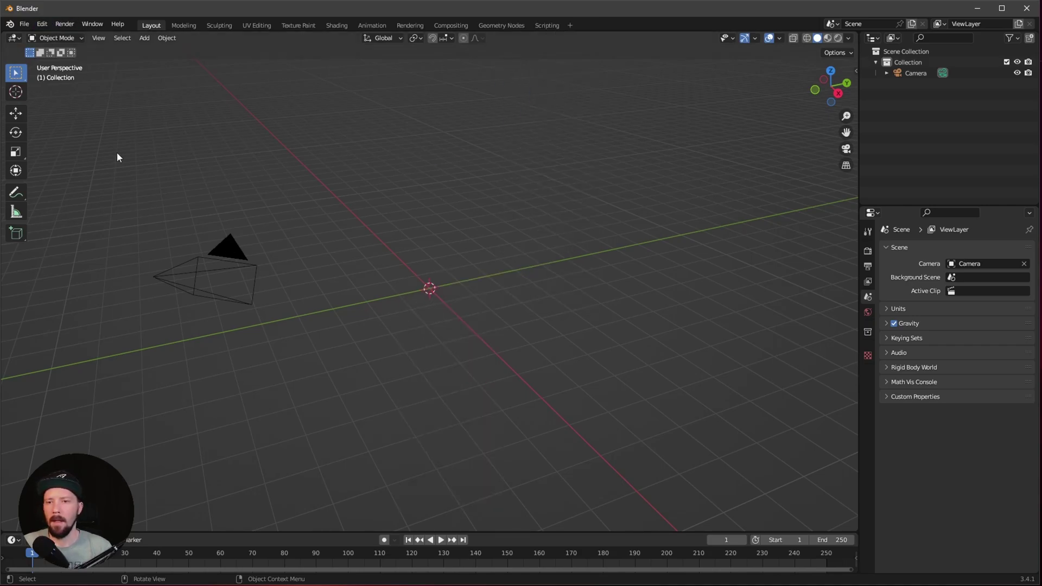
pyautogui.click(42, 24)
pyautogui.click(80, 191)
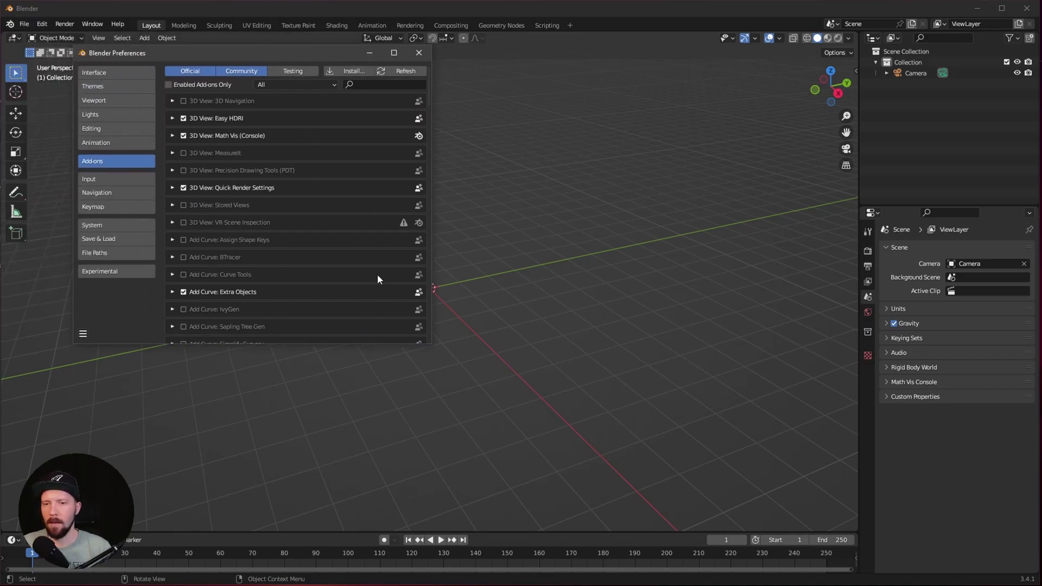
pyautogui.click(418, 53)
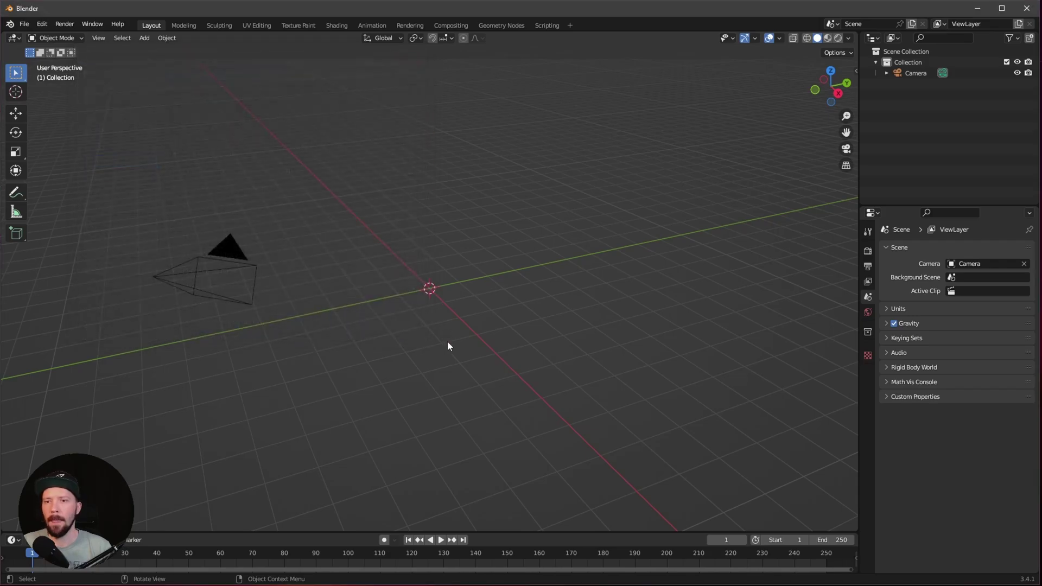
# Step: Add an Arc curve with an end angle of 180°
pyautogui.hotkey('shift', 'a')
pyautogui.moveTo(437, 342)
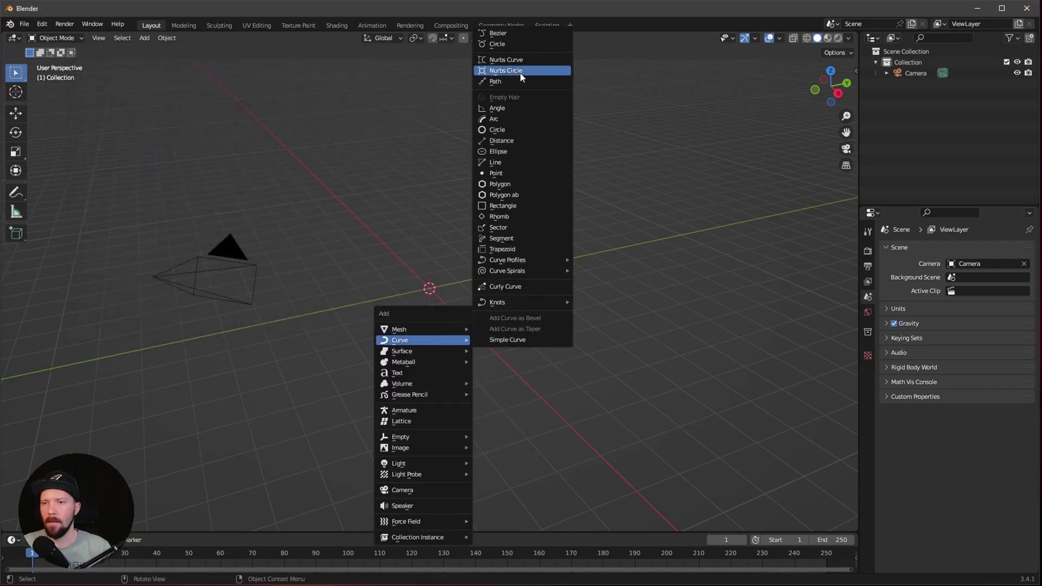
pyautogui.click(522, 119)
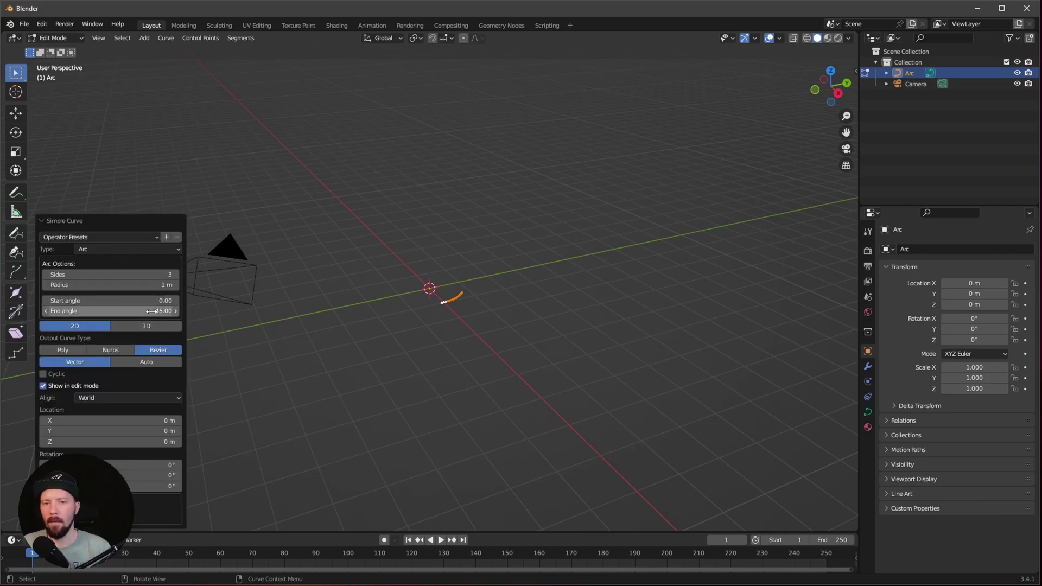
pyautogui.click(157, 311)
pyautogui.write('180')
pyautogui.press('Return')
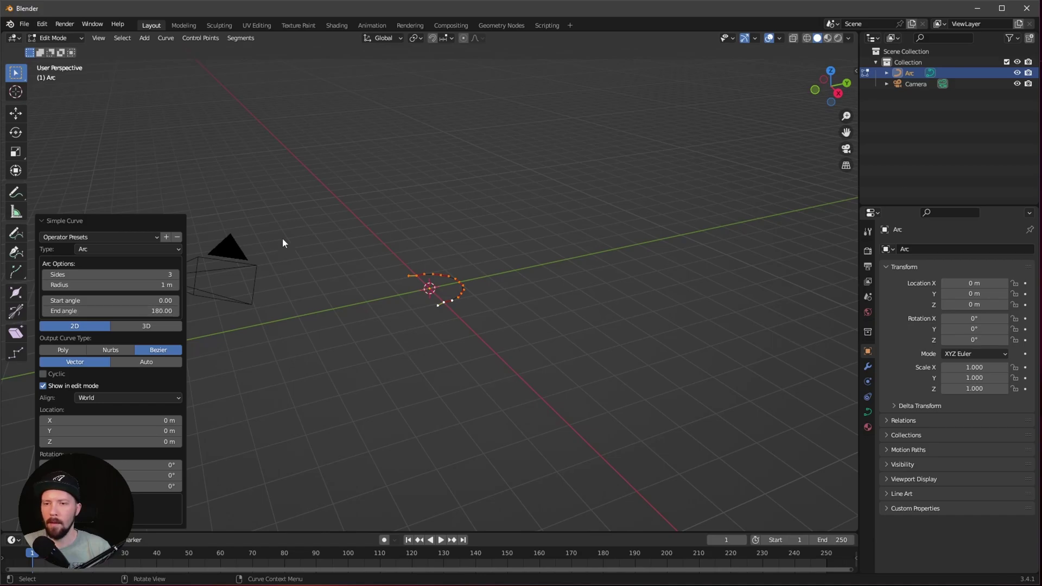
# Step: Extrude both arc endpoints and move the new points to median Y -5 m
pyautogui.click(401, 374)
pyautogui.moveTo(402, 374); pyautogui.dragTo(503, 358, button='middle')
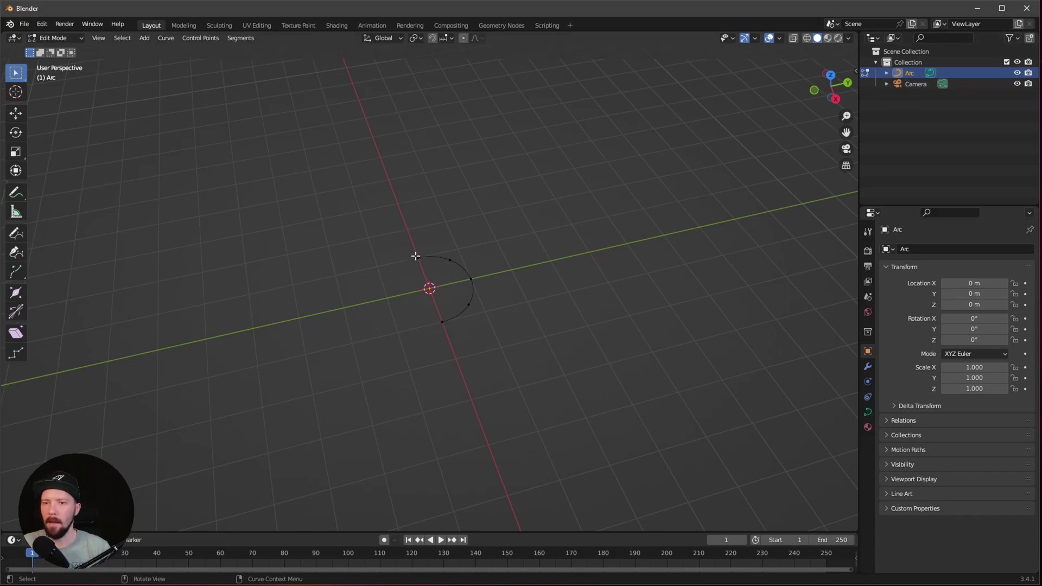
pyautogui.moveTo(503, 334); pyautogui.dragTo(486, 361, button='middle')
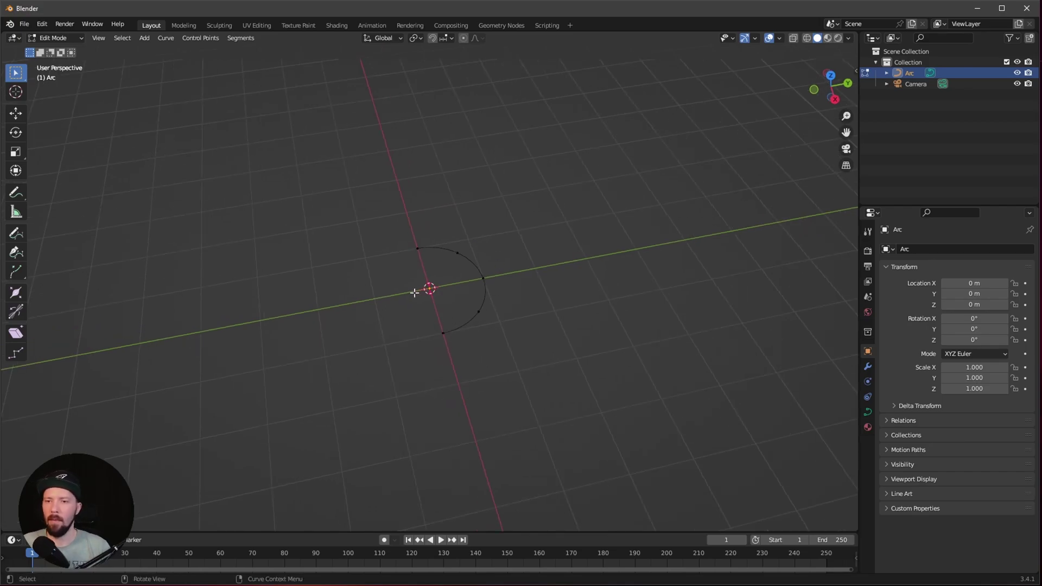
pyautogui.keyDown('shift'); pyautogui.click(417, 247); pyautogui.keyUp('shift')
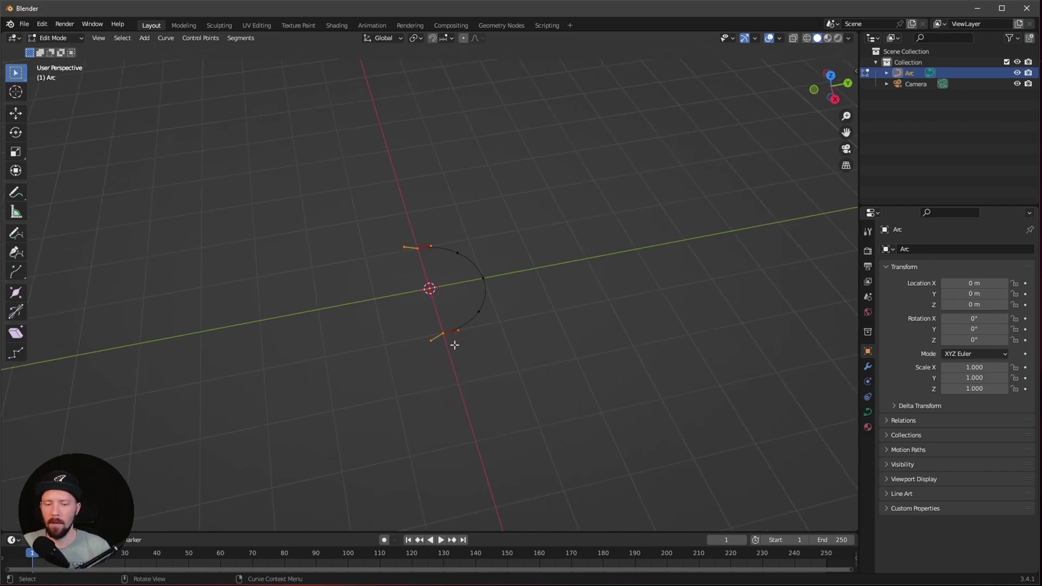
pyautogui.press('e')
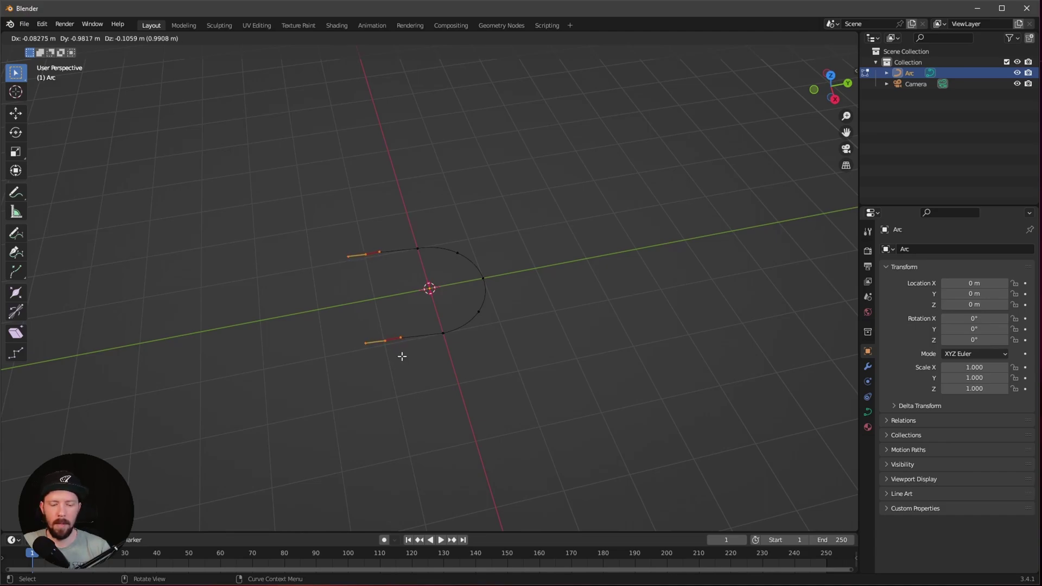
pyautogui.press('Escape')
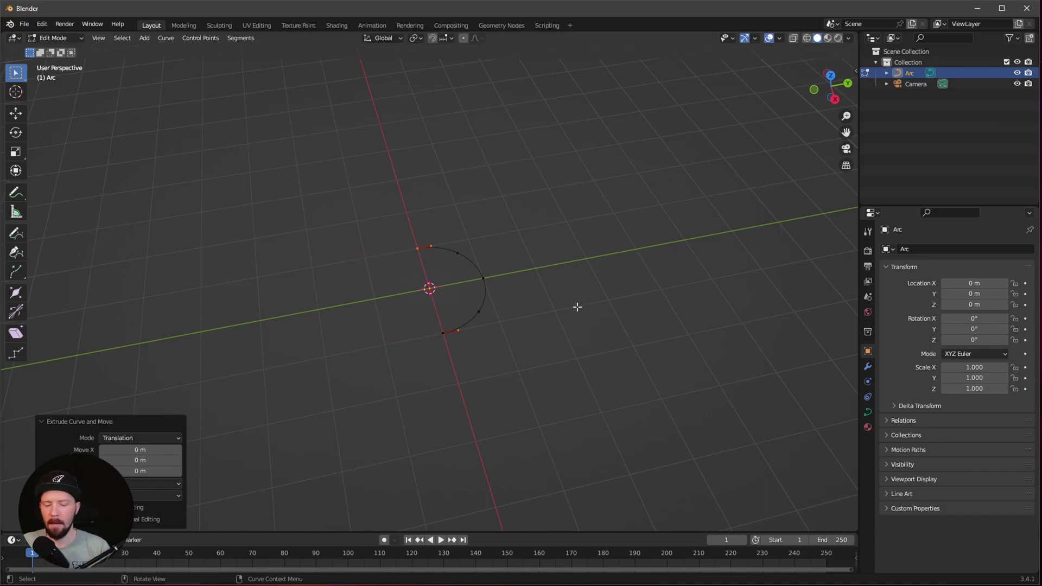
pyautogui.press('n')
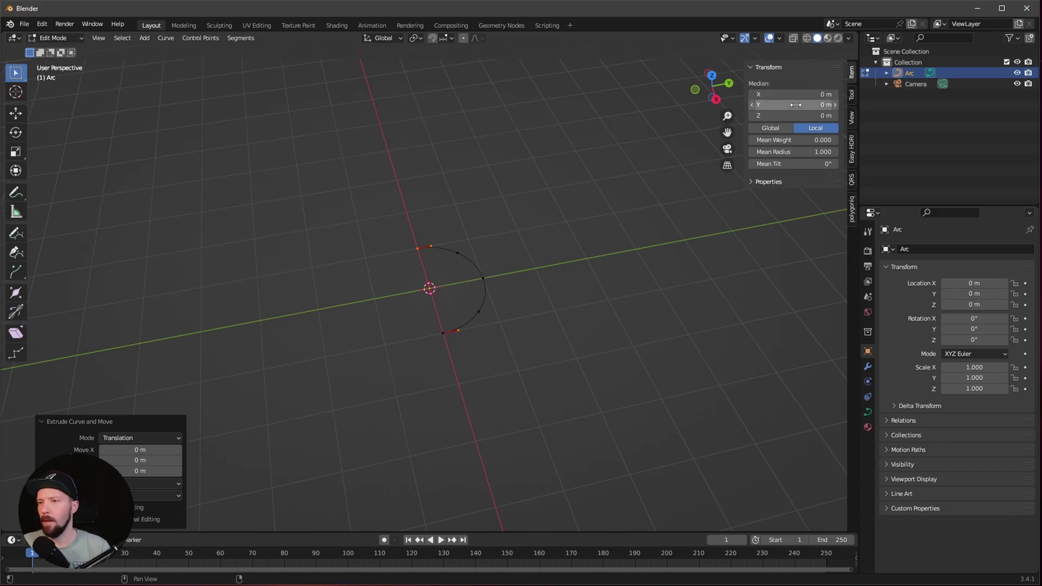
pyautogui.click(807, 106)
pyautogui.write('-5')
pyautogui.press('Return')
# Step: Set the curve shape to 3D, render resolution 12 and fill mode Full
pyautogui.moveTo(523, 348); pyautogui.dragTo(416, 369, button='middle')
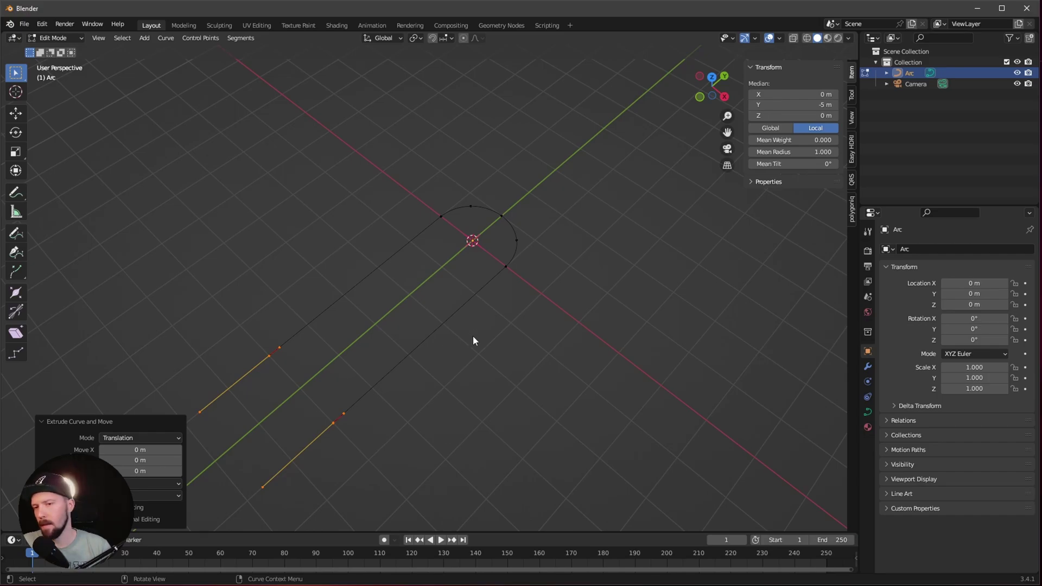
pyautogui.click(868, 412)
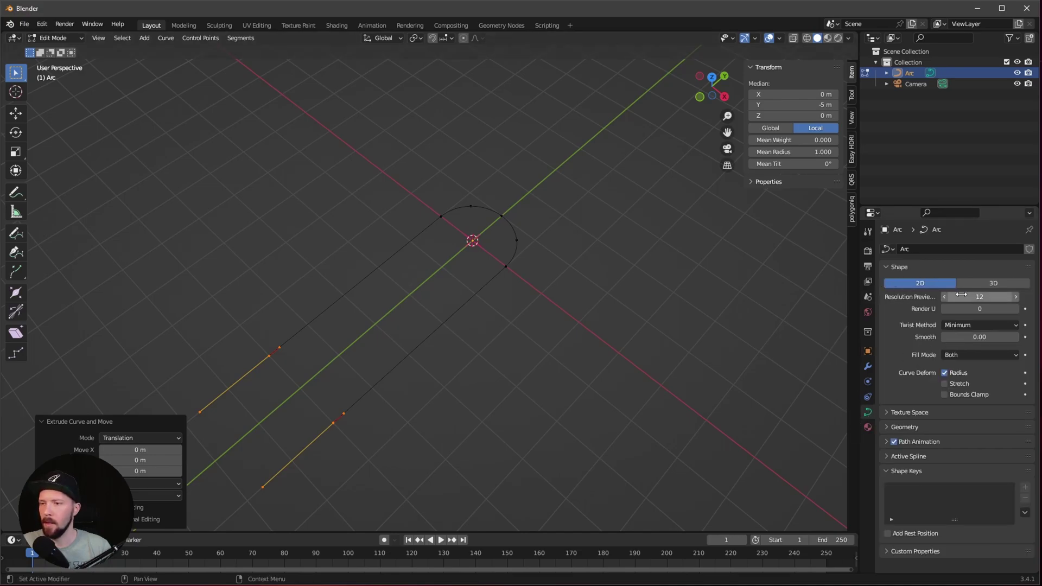
pyautogui.click(985, 285)
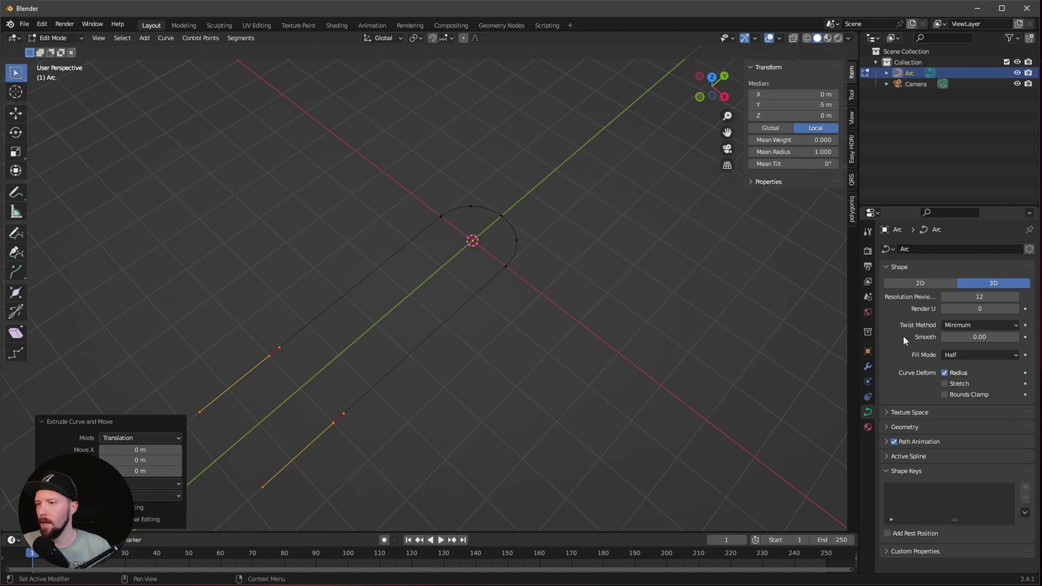
pyautogui.click(981, 310)
pyautogui.write('12')
pyautogui.press('Return')
pyautogui.click(975, 356)
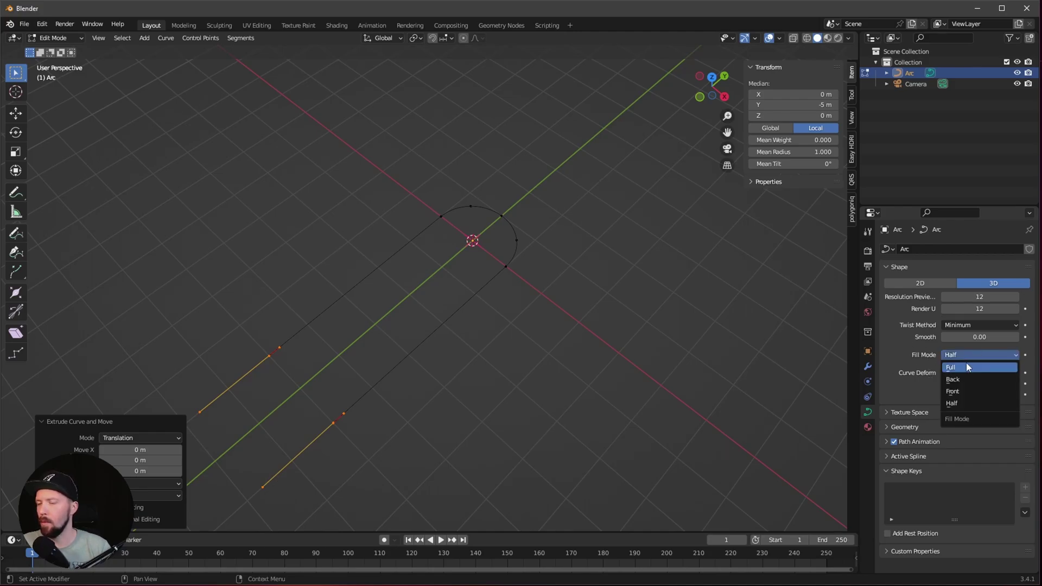
pyautogui.click(966, 367)
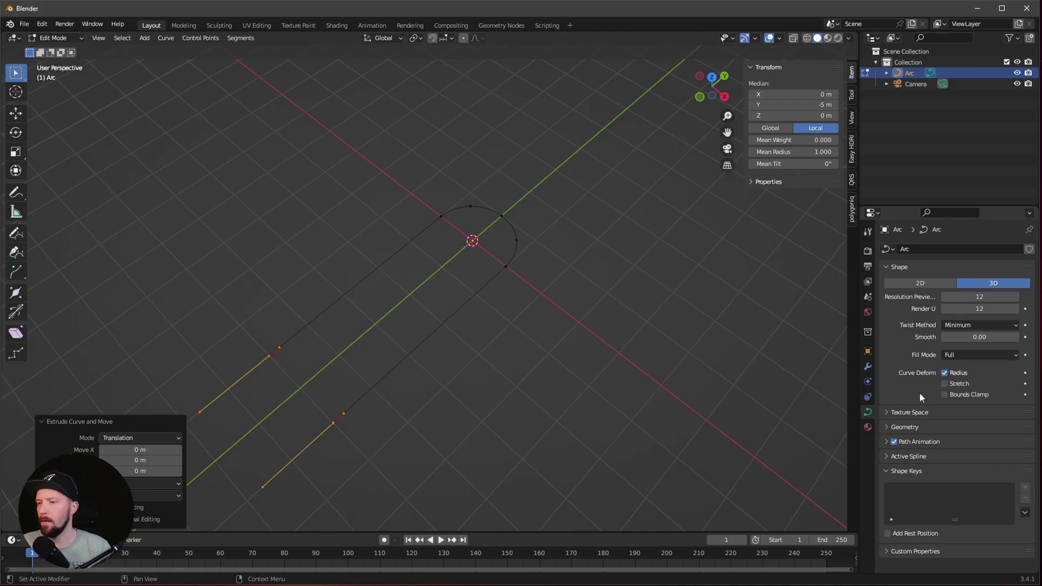
# Step: Give the curve geometry an extrude of 0.5 m and bevel depth 0.05 m
pyautogui.click(886, 427)
pyautogui.scroll(-2, 905, 449)
pyautogui.scroll(-2, 904, 449)
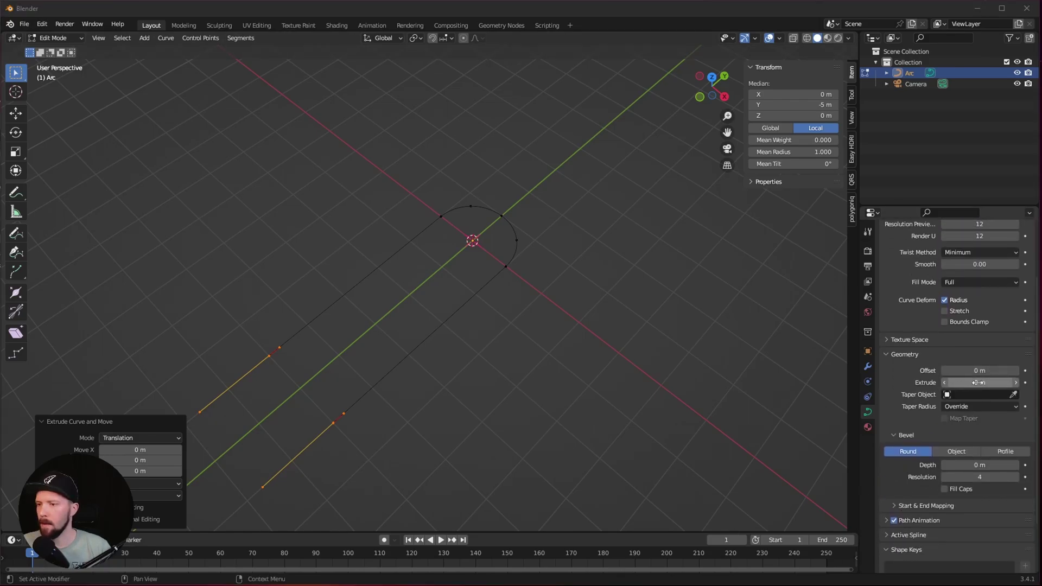
pyautogui.click(979, 383)
pyautogui.write('.5')
pyautogui.press('Return')
pyautogui.scroll(-3, 994, 364)
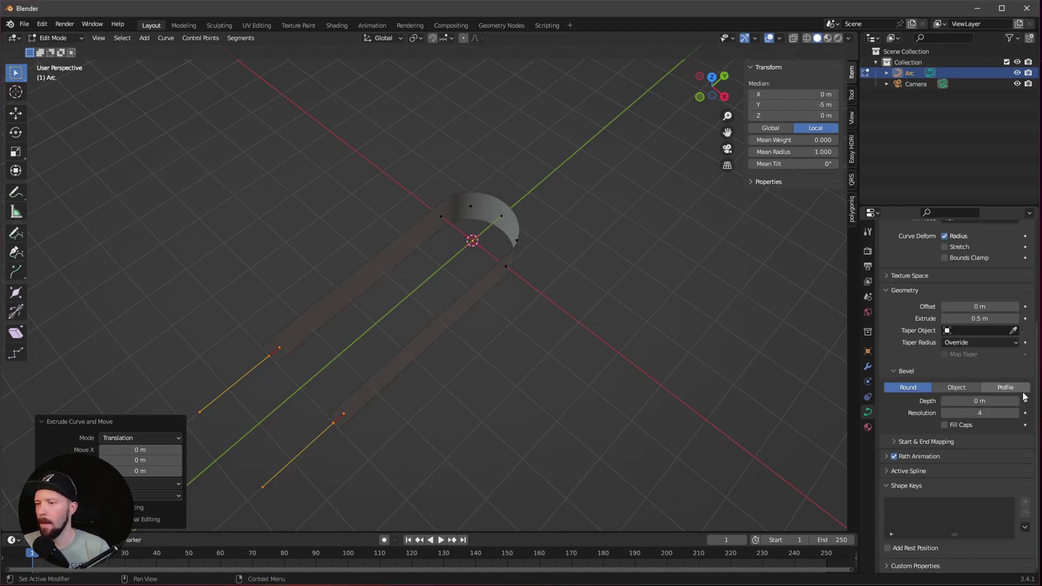
pyautogui.click(980, 403)
pyautogui.press('BackSpace')
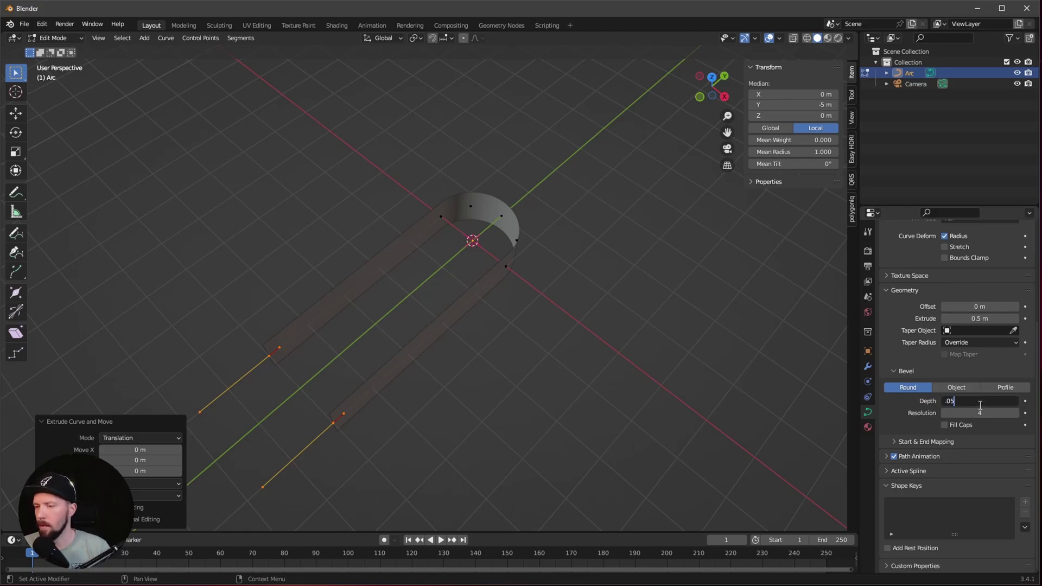
pyautogui.write('.05')
pyautogui.press('Return')
pyautogui.moveTo(477, 304); pyautogui.dragTo(501, 323, button='middle')
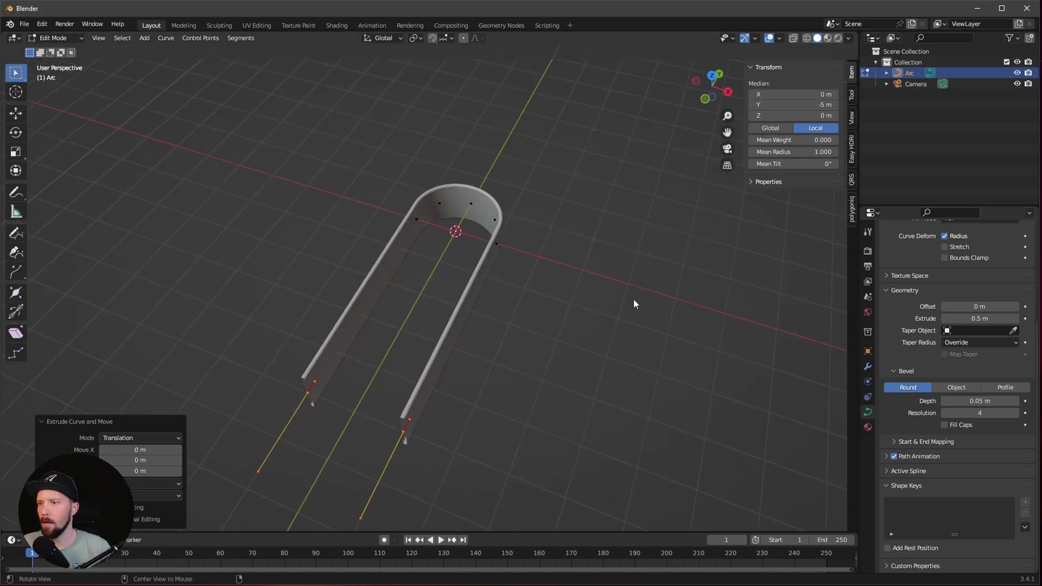
pyautogui.moveTo(597, 372)
pyautogui.mouseDown(button='middle')
pyautogui.moveTo(601, 353)
pyautogui.moveTo(597, 365)
pyautogui.mouseUp(button='middle')
# Step: Return to Object Mode and hide the Arc from viewport and renders
pyautogui.press('Tab')
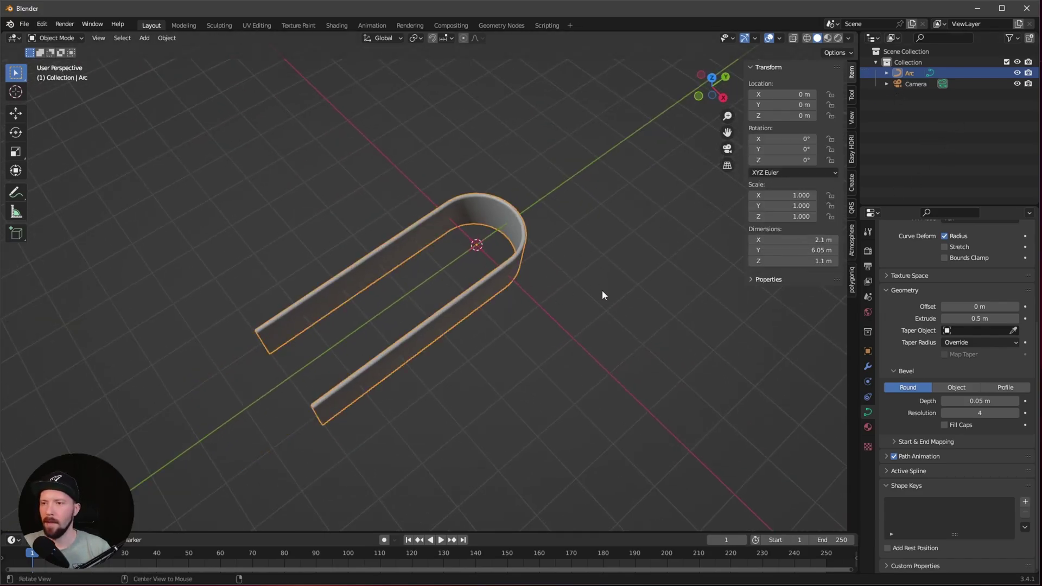
pyautogui.moveTo(600, 292); pyautogui.dragTo(556, 314, button='middle')
pyautogui.click(1017, 72)
pyautogui.click(1028, 73)
# Step: Add a cube at the origin and rename it gn_arcs
pyautogui.hotkey('shift', 'a')
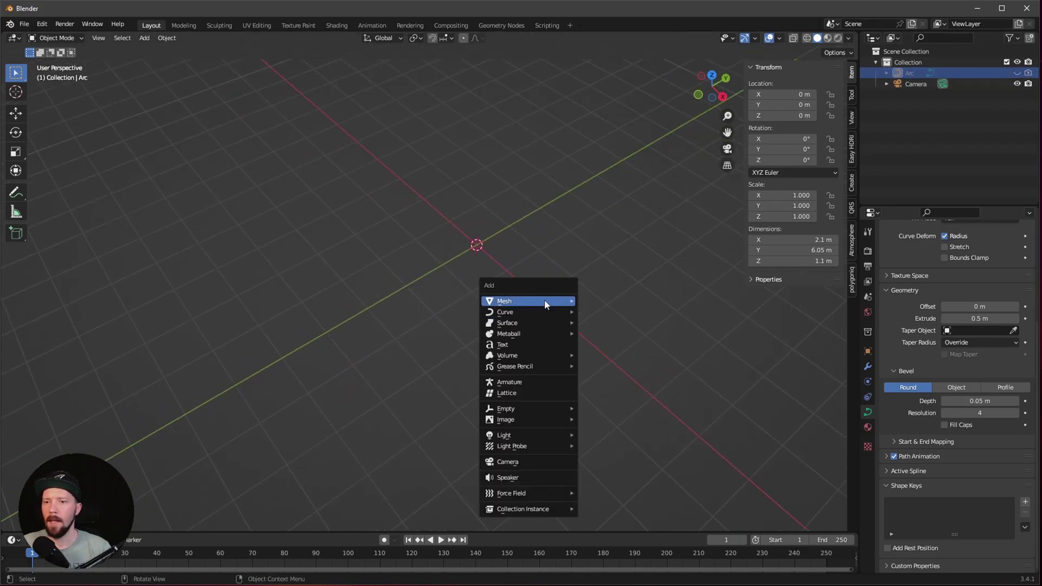
pyautogui.moveTo(546, 302)
pyautogui.click(611, 312)
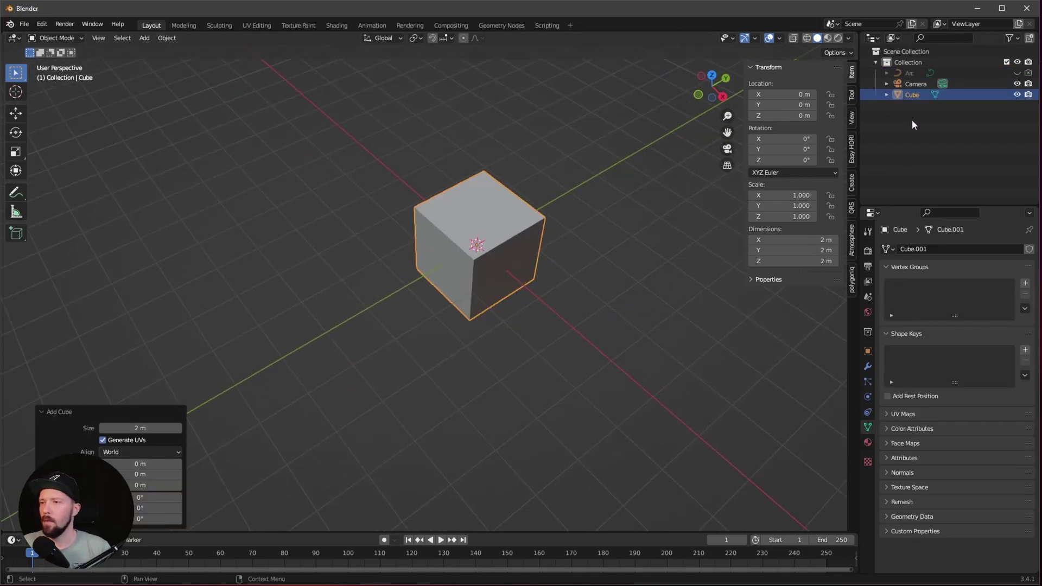
pyautogui.doubleClick(912, 95)
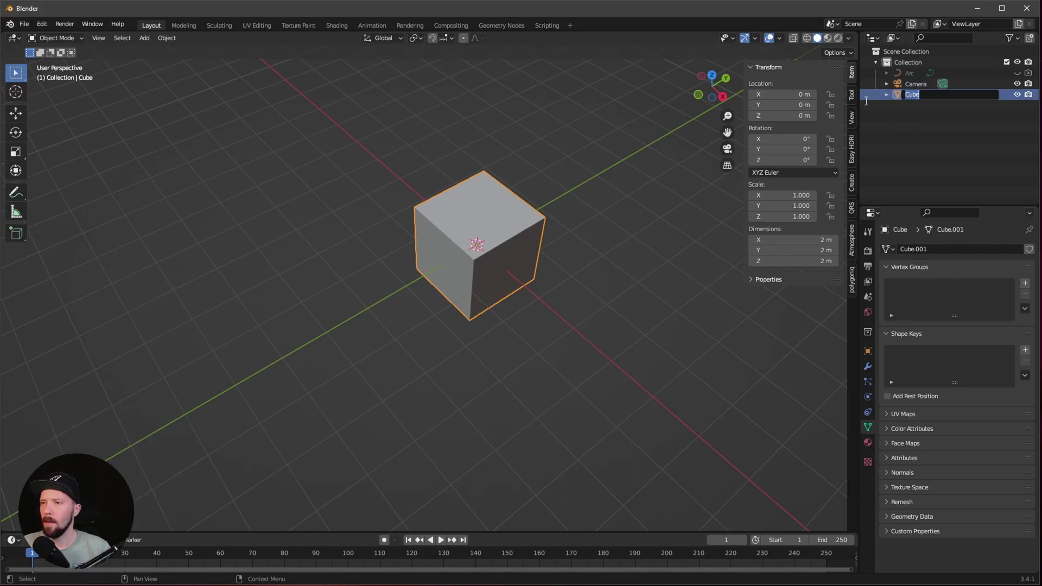
pyautogui.write('gn_arcs')
pyautogui.press('Return')
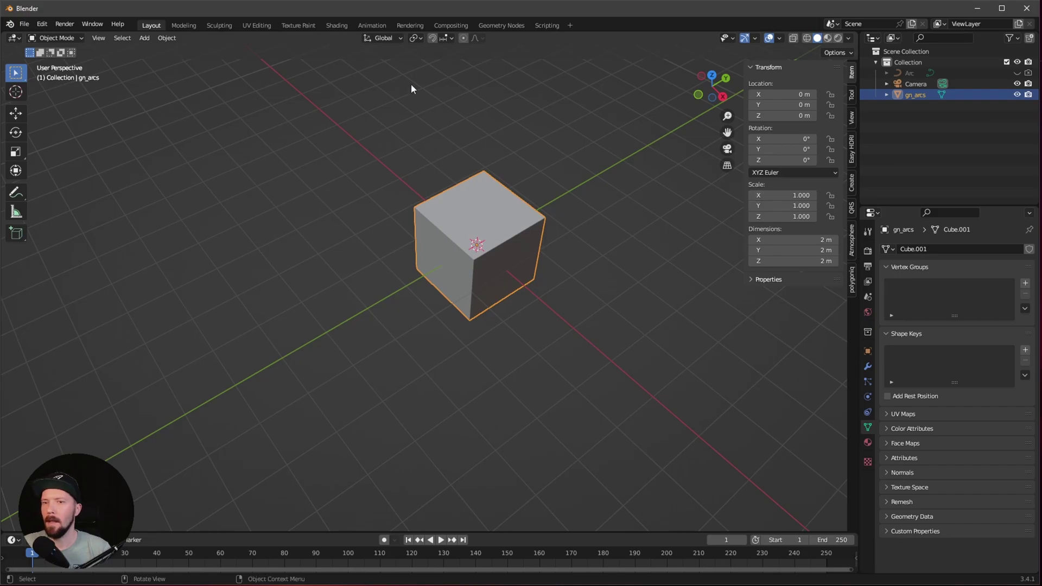
# Step: Create a geometry node tree named GN_arcs with an Arc Object Info node
pyautogui.click(510, 27)
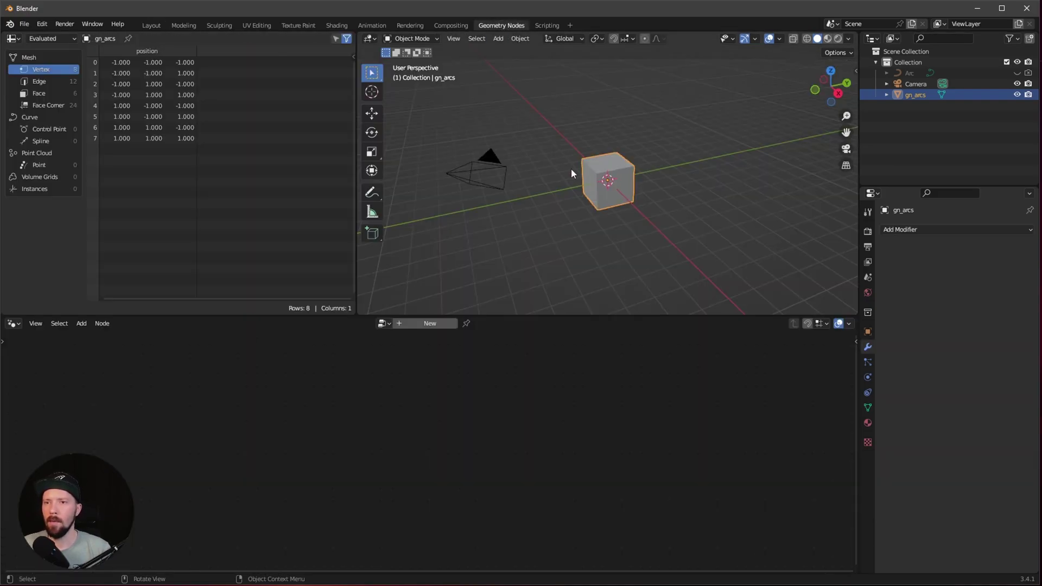
pyautogui.click(421, 322)
pyautogui.click(422, 323)
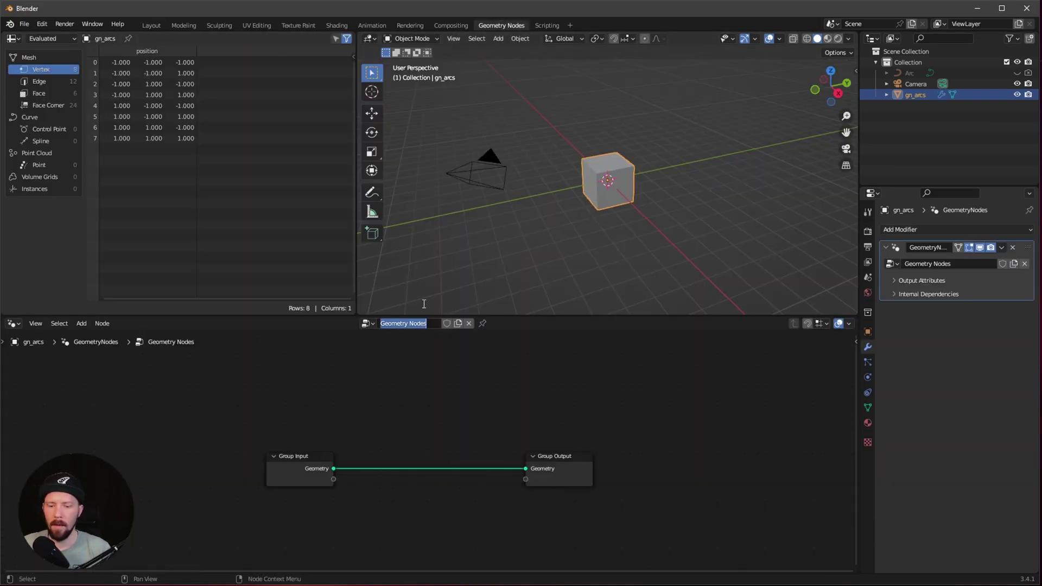
pyautogui.write('GN_arcs')
pyautogui.press('Return')
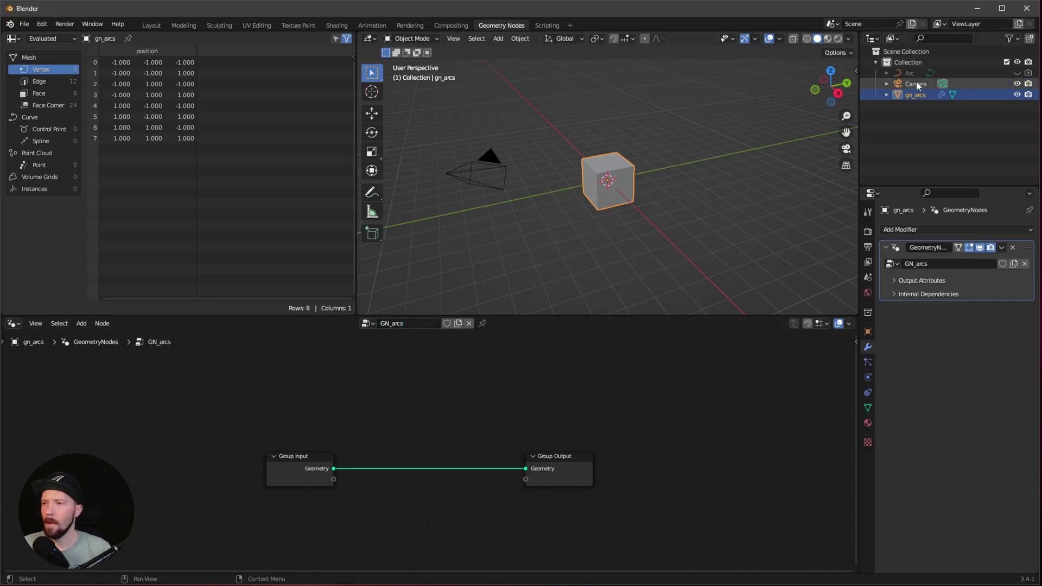
pyautogui.moveTo(909, 73); pyautogui.dragTo(300, 418)
pyautogui.moveTo(433, 409); pyautogui.dragTo(413, 461, button='middle')
pyautogui.moveTo(288, 463); pyautogui.dragTo(288, 413)
# Step: Add a Grid node and an Instance on Points node to the tree
pyautogui.hotkey('shift', 'a')
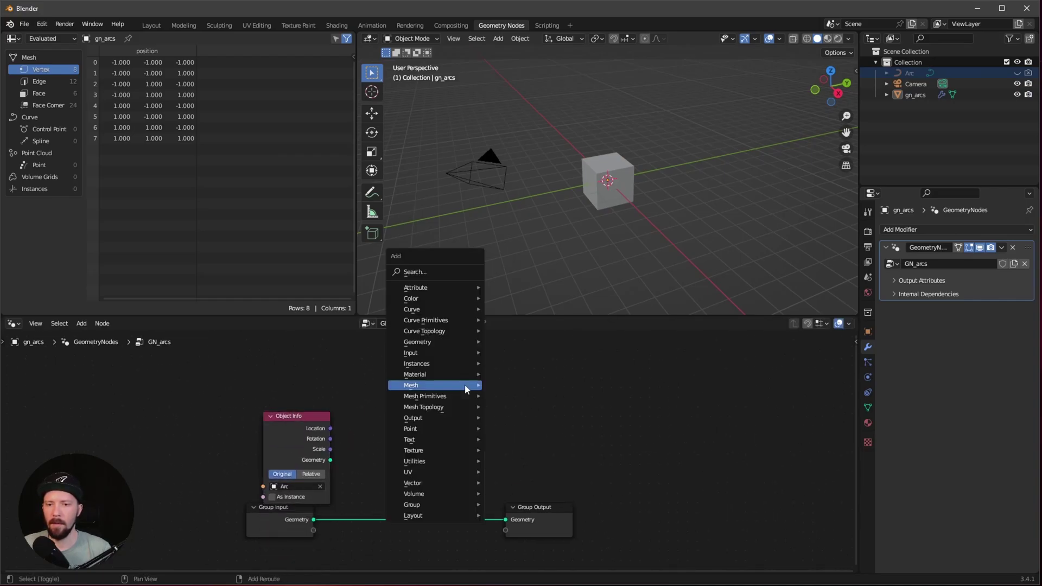
pyautogui.click(454, 271)
pyautogui.write('gri')
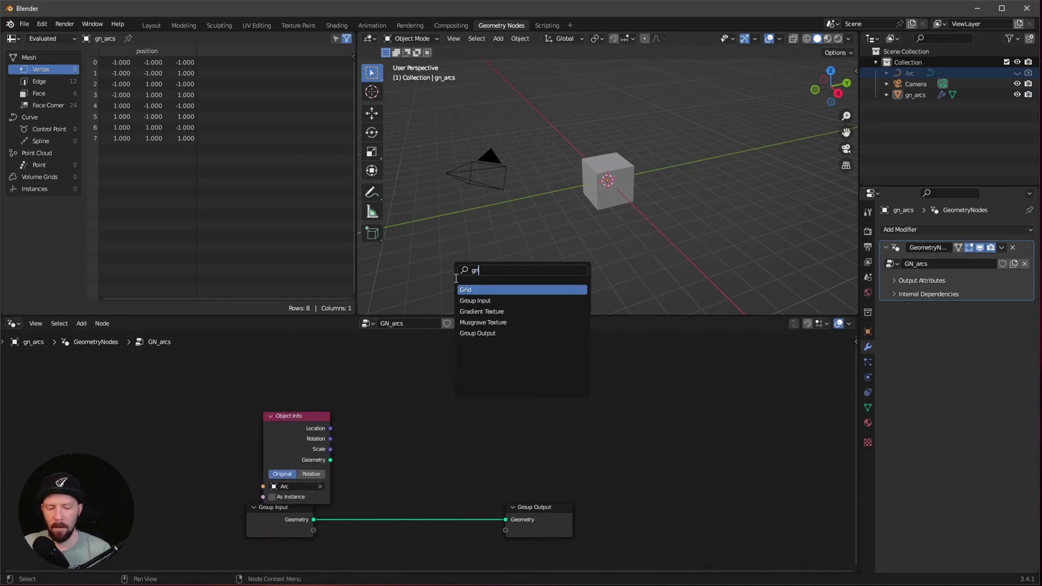
pyautogui.write('d')
pyautogui.press('Return')
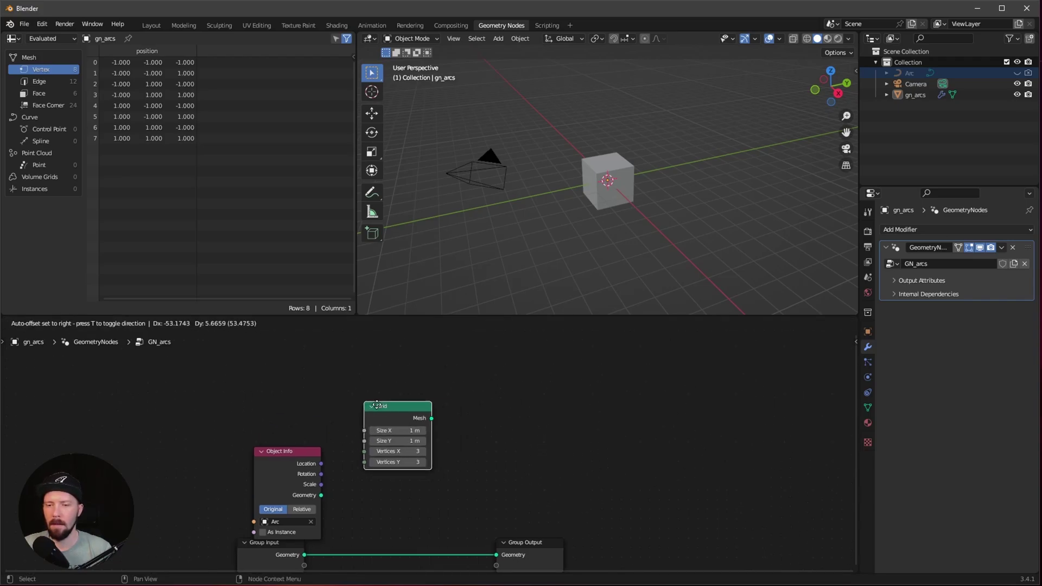
pyautogui.press('Escape')
pyautogui.hotkey('shift', 'a')
pyautogui.click(460, 325)
pyautogui.write('in')
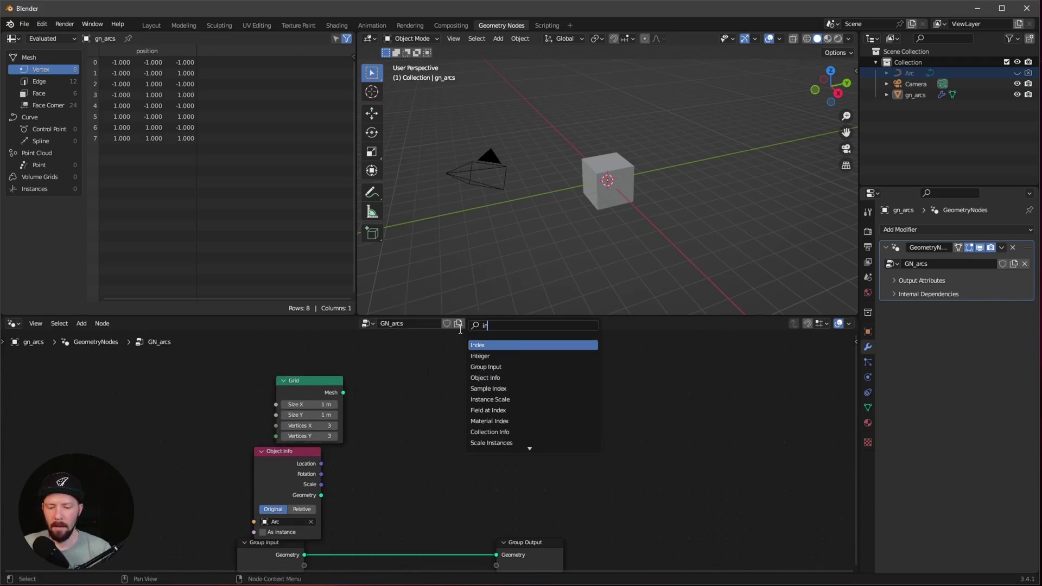
pyautogui.write('stance on')
pyautogui.press('Return')
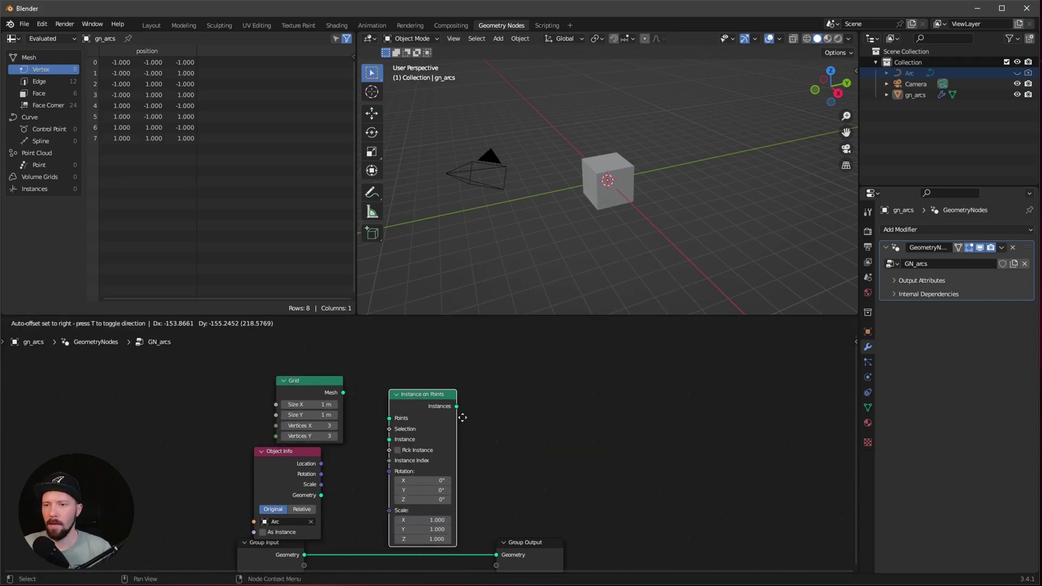
pyautogui.click(385, 513)
# Step: Wire Grid to Points, Arc geometry to Instance, and Instances to Group Output
pyautogui.keyDown('ctrl'); pyautogui.moveTo(400, 495); pyautogui.dragTo(421, 526, button='right'); pyautogui.keyUp('ctrl')
pyautogui.press('Home')
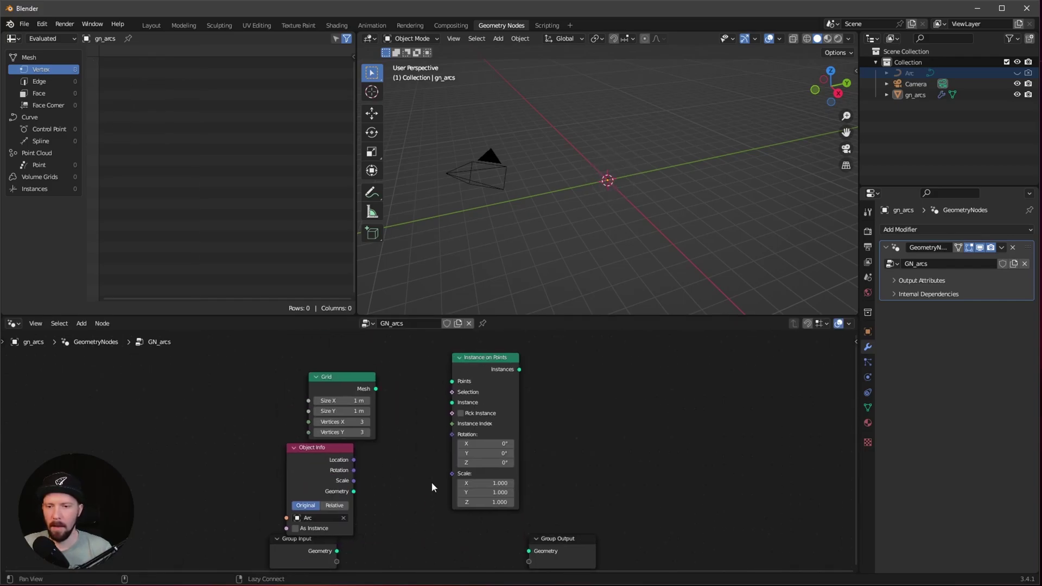
pyautogui.moveTo(364, 388); pyautogui.dragTo(453, 380)
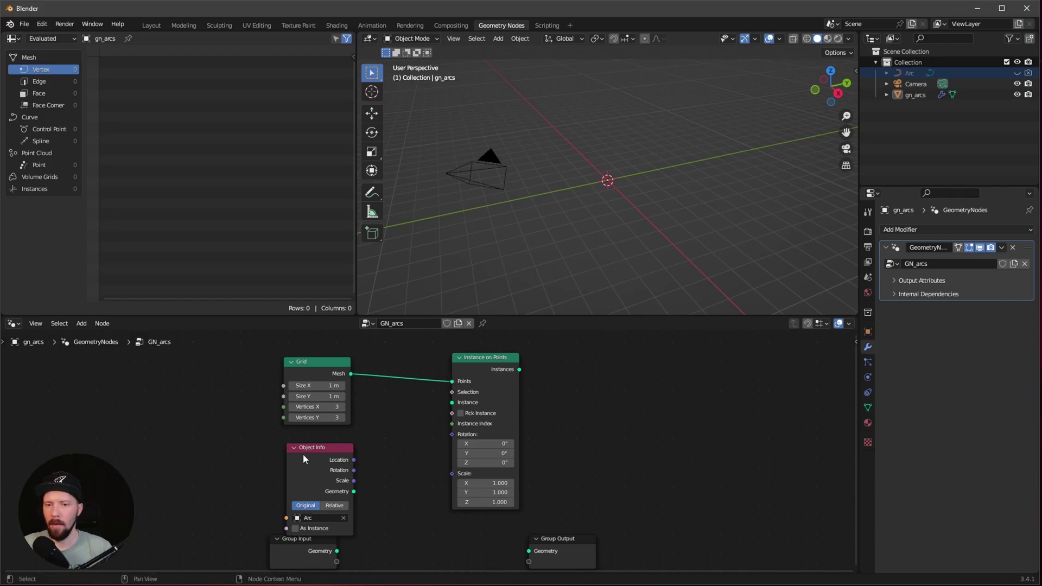
pyautogui.moveTo(354, 491); pyautogui.dragTo(453, 403)
pyautogui.moveTo(522, 368); pyautogui.dragTo(667, 522)
# Step: Rotate the instanced arcs 90° around X
pyautogui.scroll(2, 614, 488)
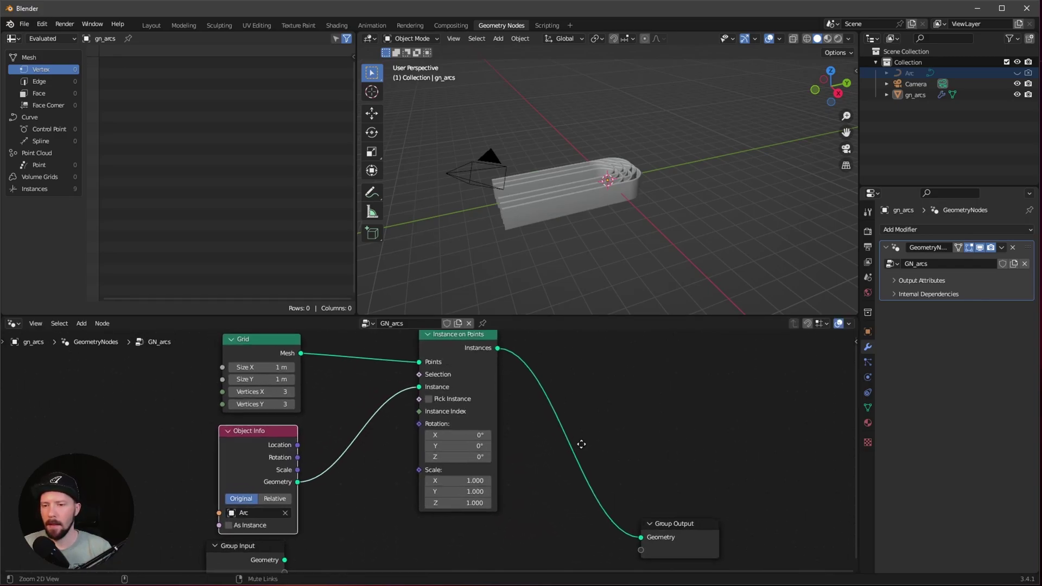
pyautogui.click(480, 435)
pyautogui.write('90')
pyautogui.press('Return')
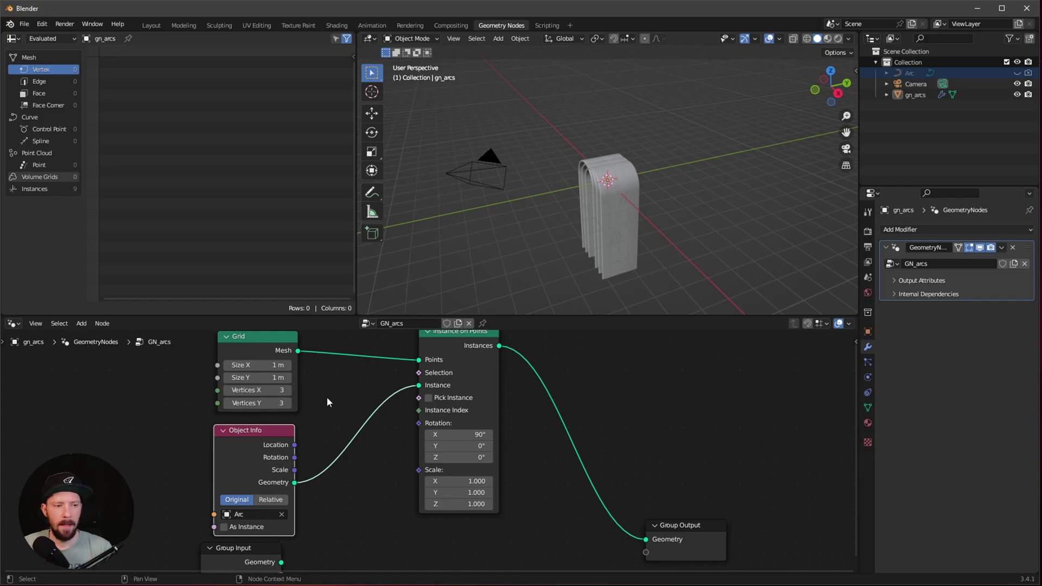
# Step: Set the grid size to 28.8 m by 42 m
pyautogui.click(288, 365)
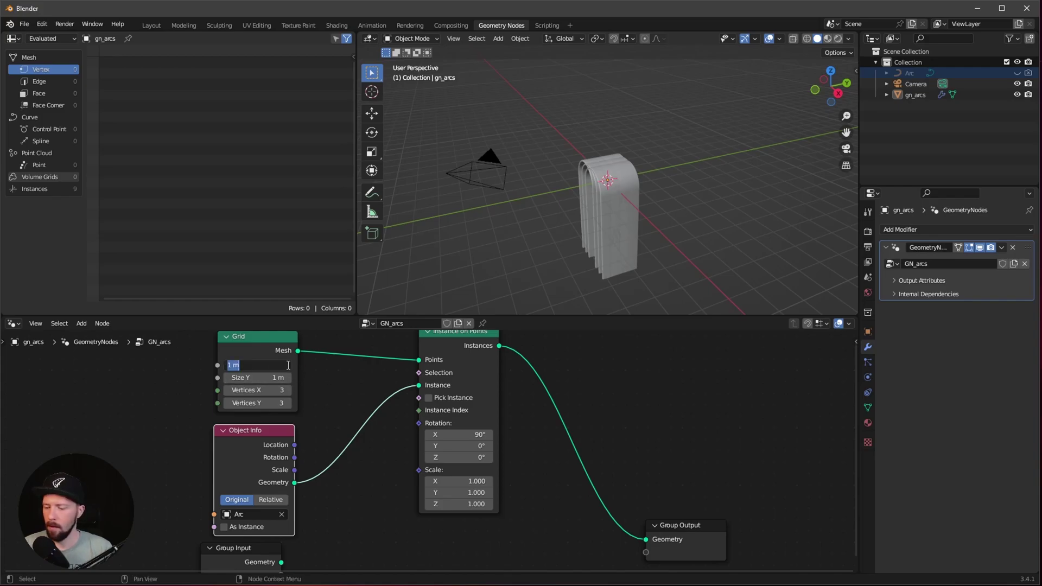
pyautogui.write('28')
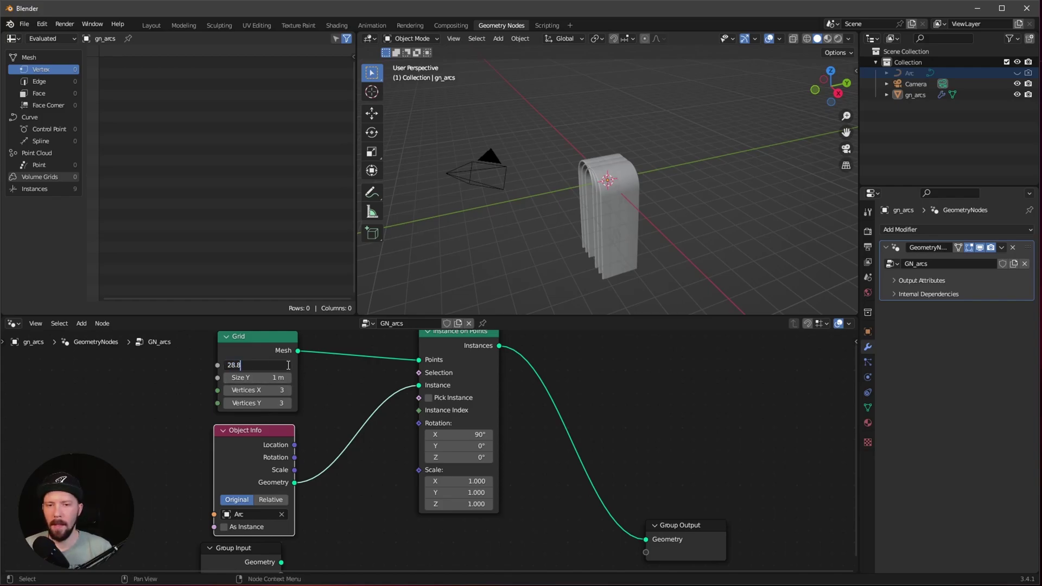
pyautogui.write('.8')
pyautogui.press('Tab')
pyautogui.write('42')
pyautogui.press('Return')
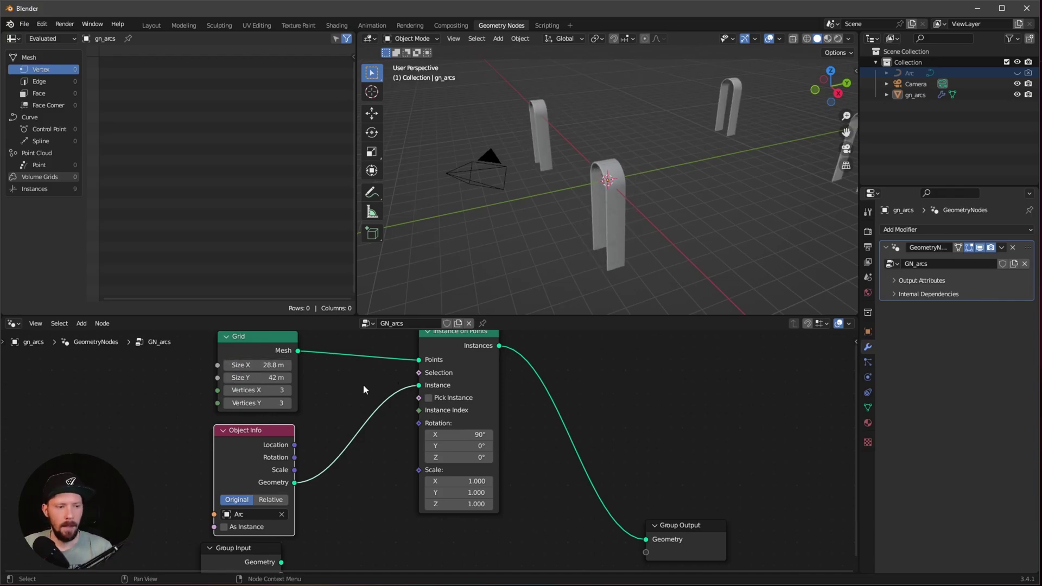
# Step: Set the grid to 15 vertices along X and 16 along Y
pyautogui.click(282, 388)
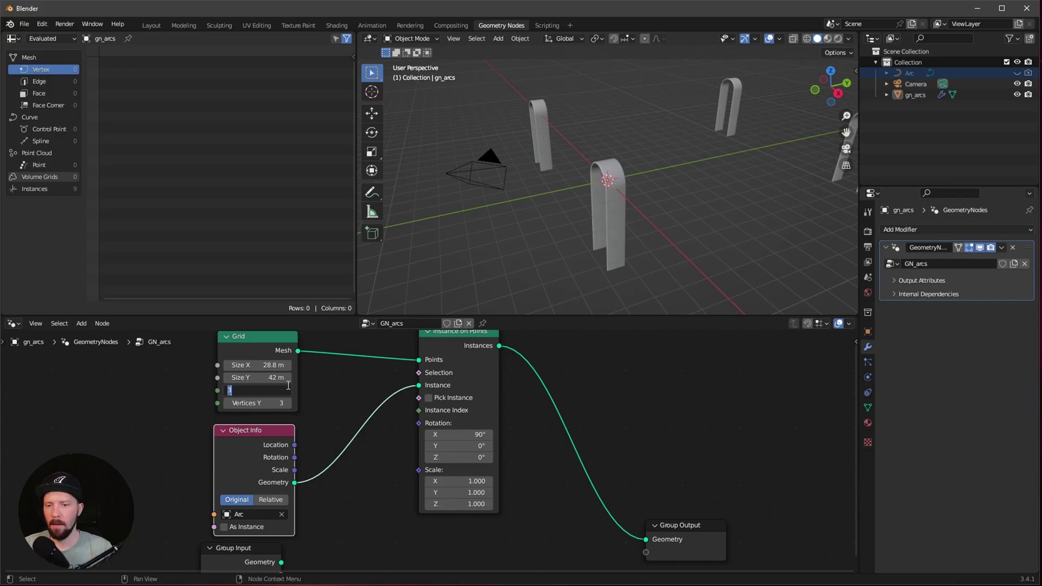
pyautogui.write('15')
pyautogui.press('Tab')
pyautogui.write('16')
pyautogui.press('Return')
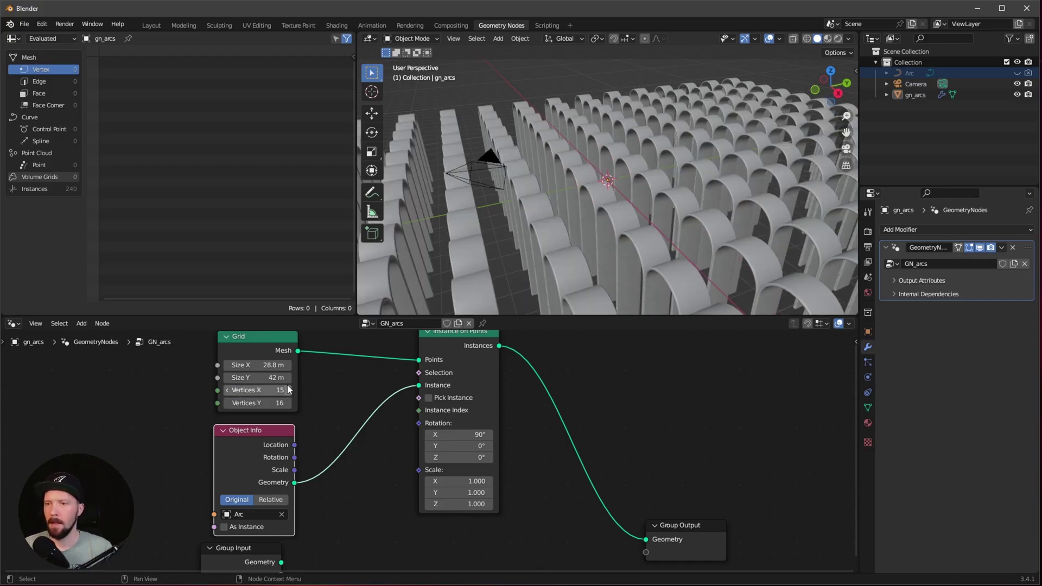
pyautogui.scroll(-4, 621, 246)
pyautogui.moveTo(636, 255); pyautogui.dragTo(657, 266, button='middle')
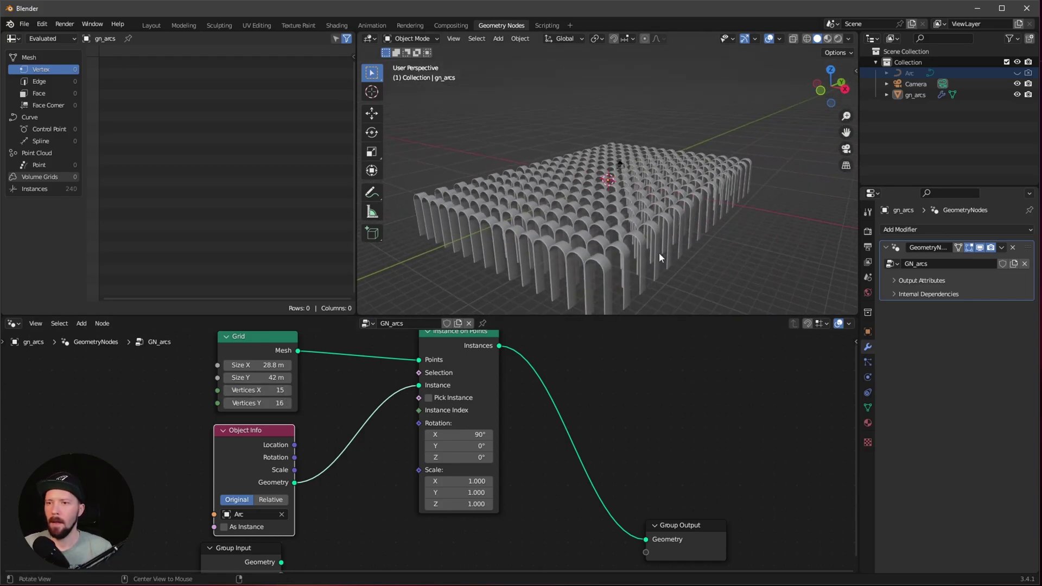
pyautogui.hotkey('shift', 'a')
pyautogui.click(618, 328)
# Step: Insert a Transform node before Group Output with Z translation 1.9 m
pyautogui.write('transform')
pyautogui.press('Return')
pyautogui.click(629, 448)
pyautogui.moveTo(692, 467); pyautogui.dragTo(686, 415, button='middle')
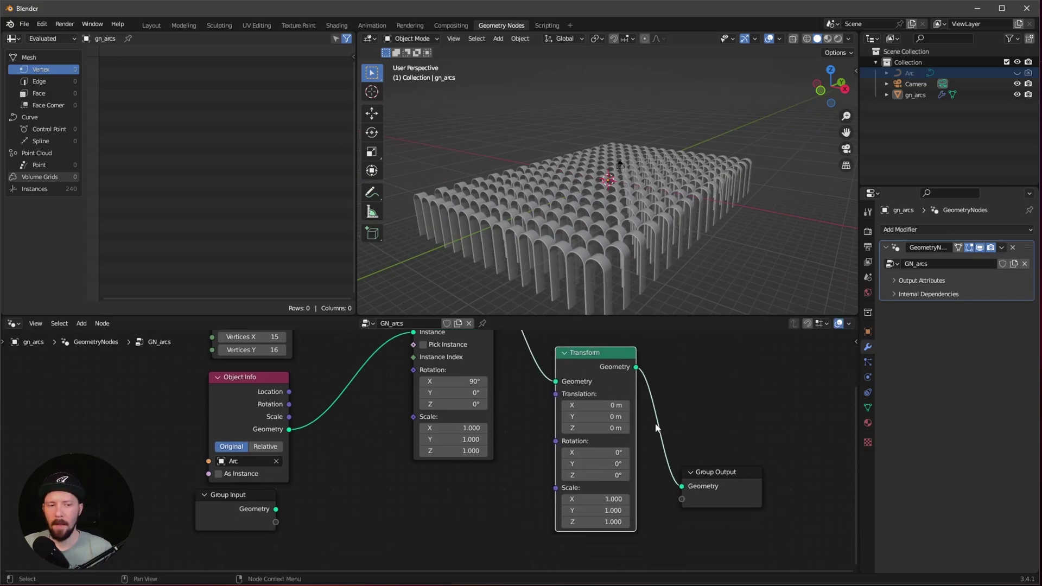
pyautogui.click(619, 428)
pyautogui.write('1.9')
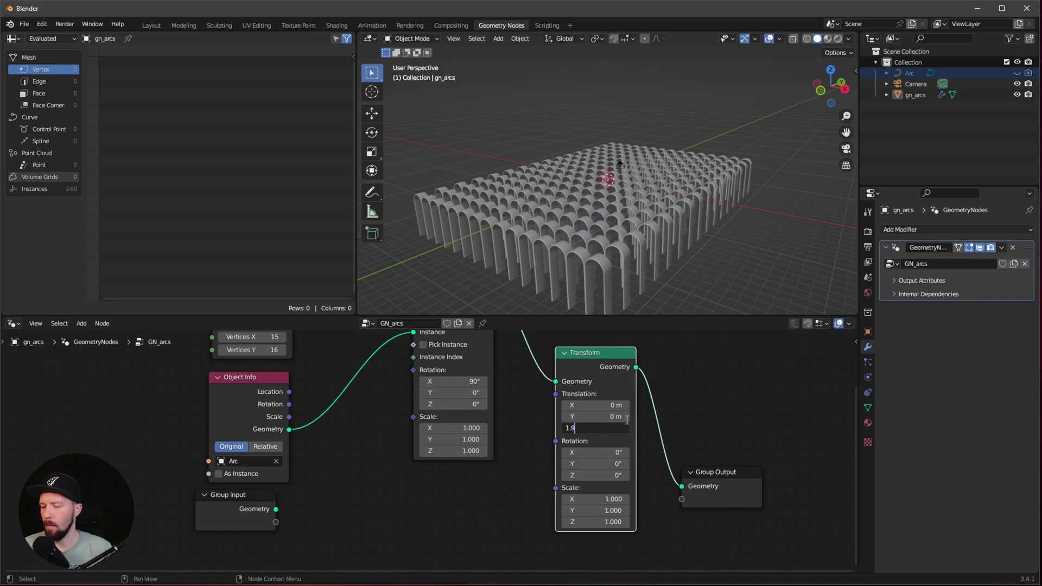
pyautogui.press('Return')
pyautogui.moveTo(624, 217); pyautogui.dragTo(663, 206, button='middle')
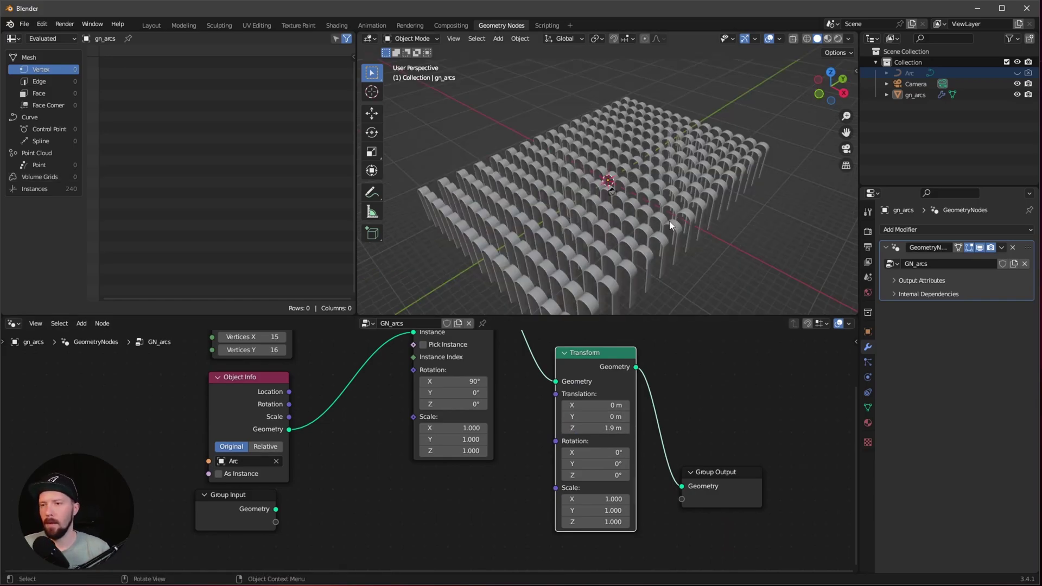
# Step: In Layout, split the 3D view and show the camera view on the left
pyautogui.click(152, 26)
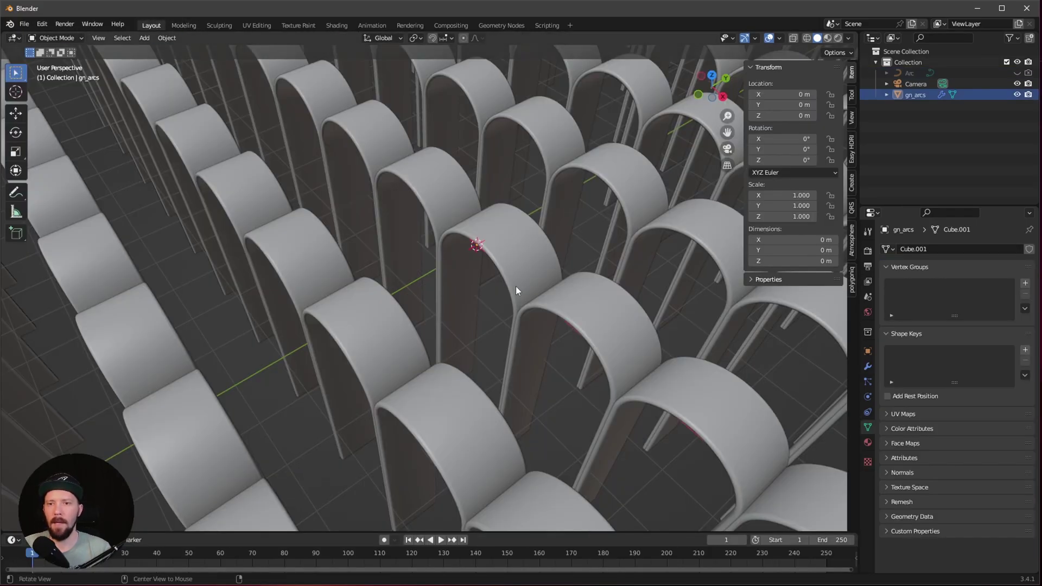
pyautogui.scroll(-10, 512, 293)
pyautogui.moveTo(640, 228); pyautogui.dragTo(537, 335, button='middle')
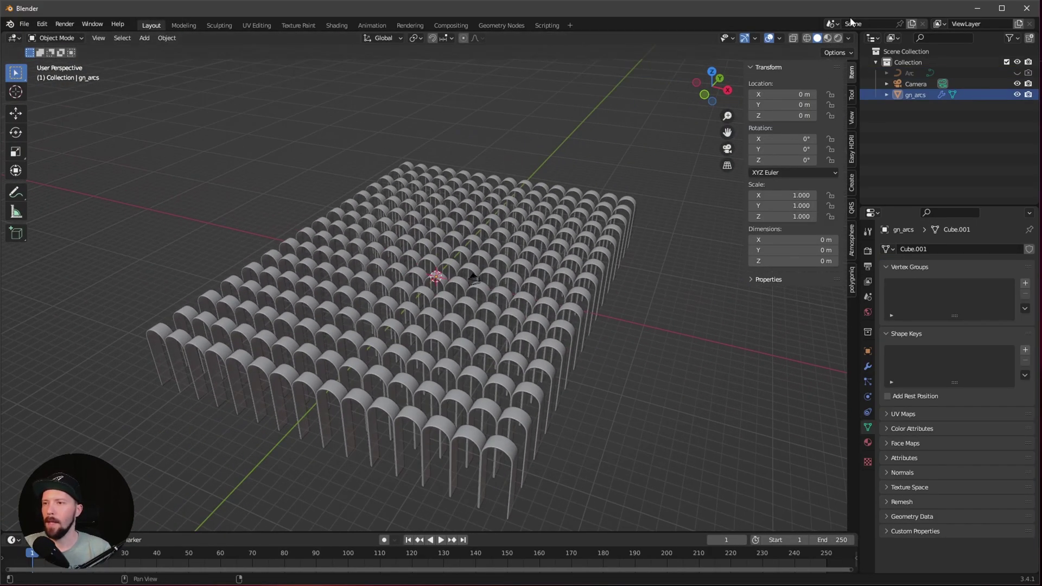
pyautogui.moveTo(858, 34); pyautogui.dragTo(417, 107)
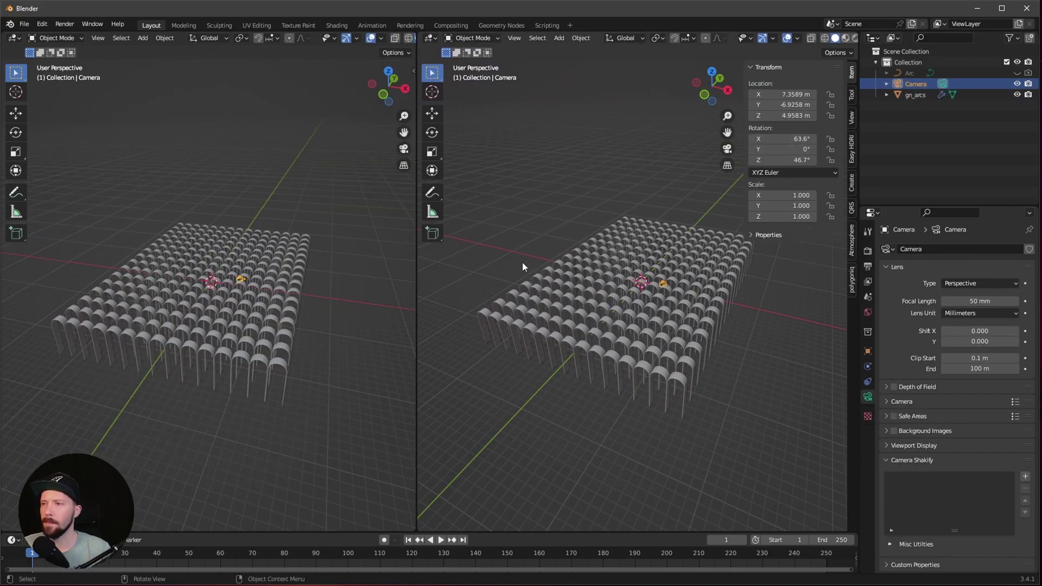
pyautogui.press('KP_0')
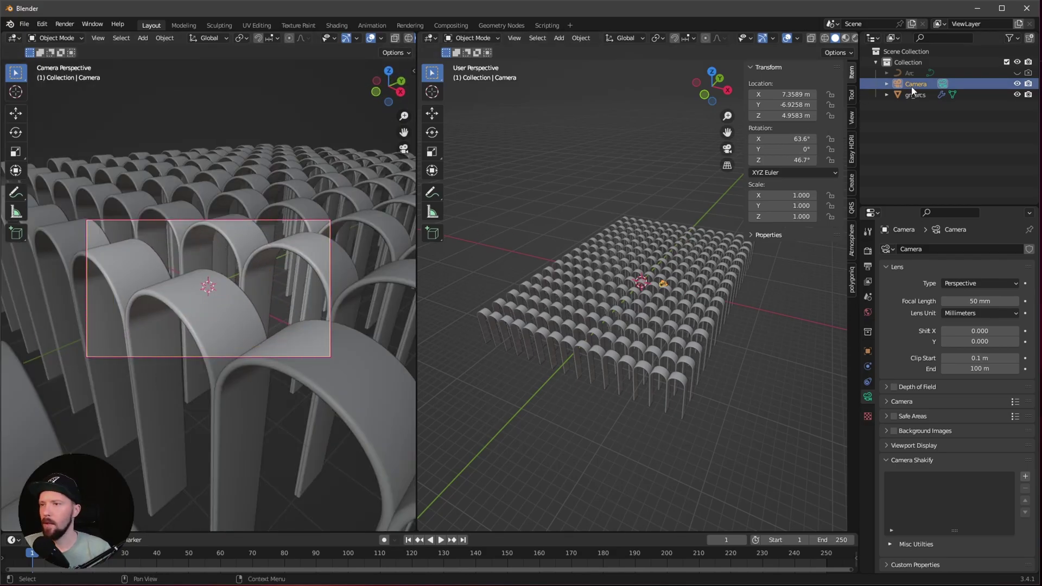
# Step: Set the camera location to X 0, Y -22.6 m, Z 1.11 m
pyautogui.click(791, 95)
pyautogui.write('0')
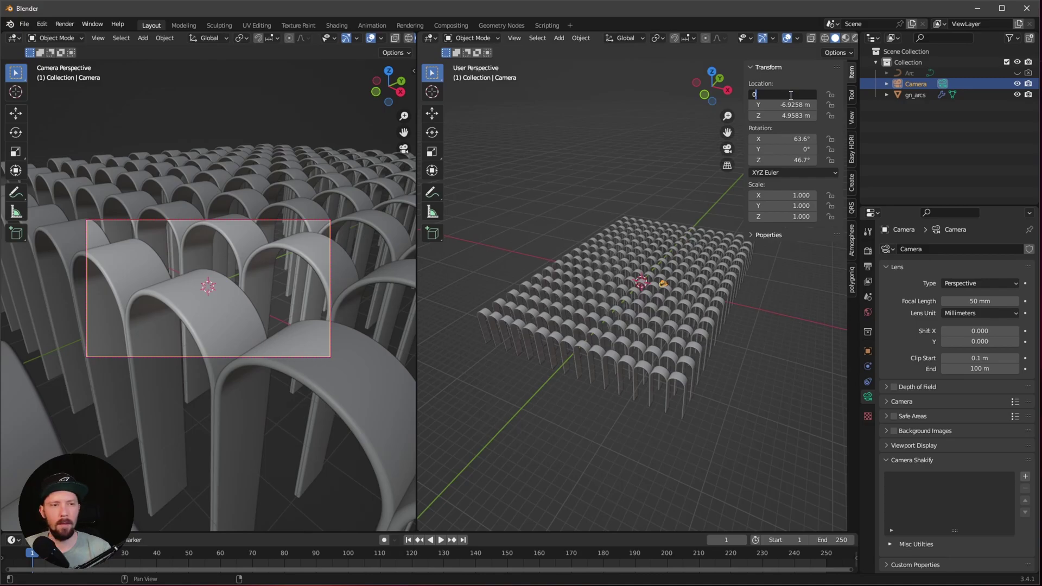
pyautogui.press('Tab')
pyautogui.press('BackSpace')
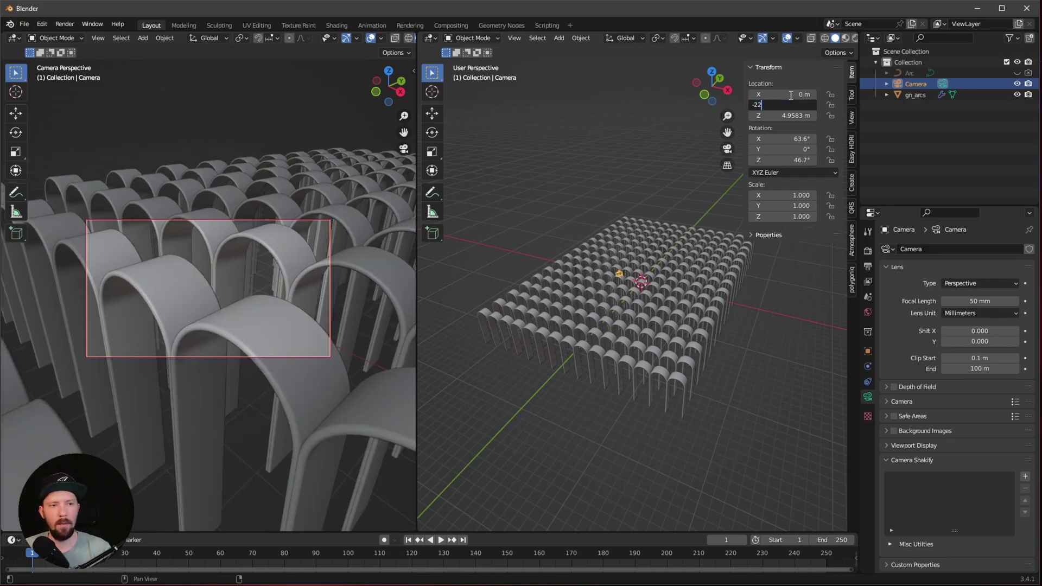
pyautogui.press('Tab')
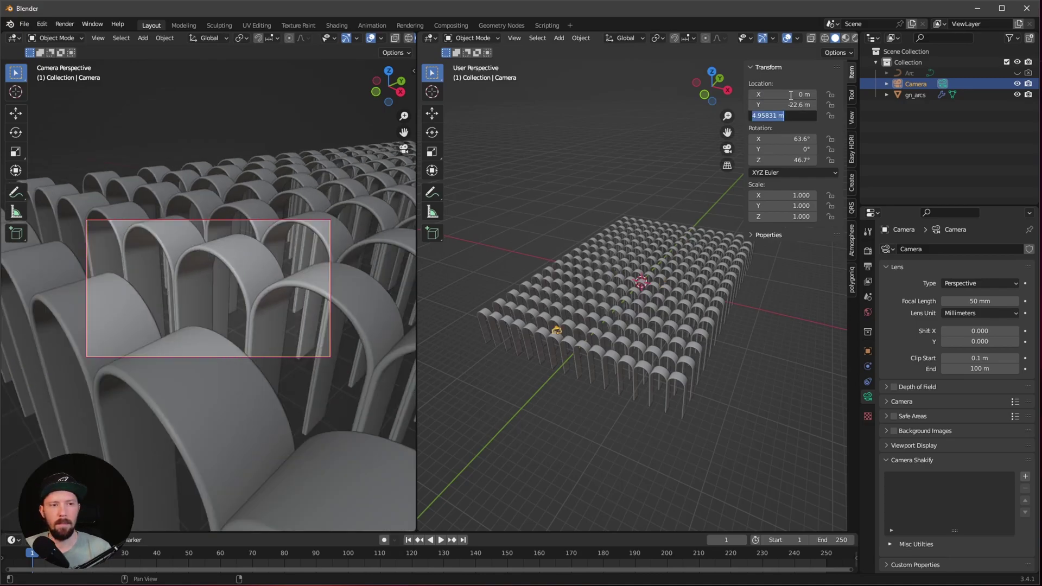
pyautogui.write('1.11')
pyautogui.press('Return')
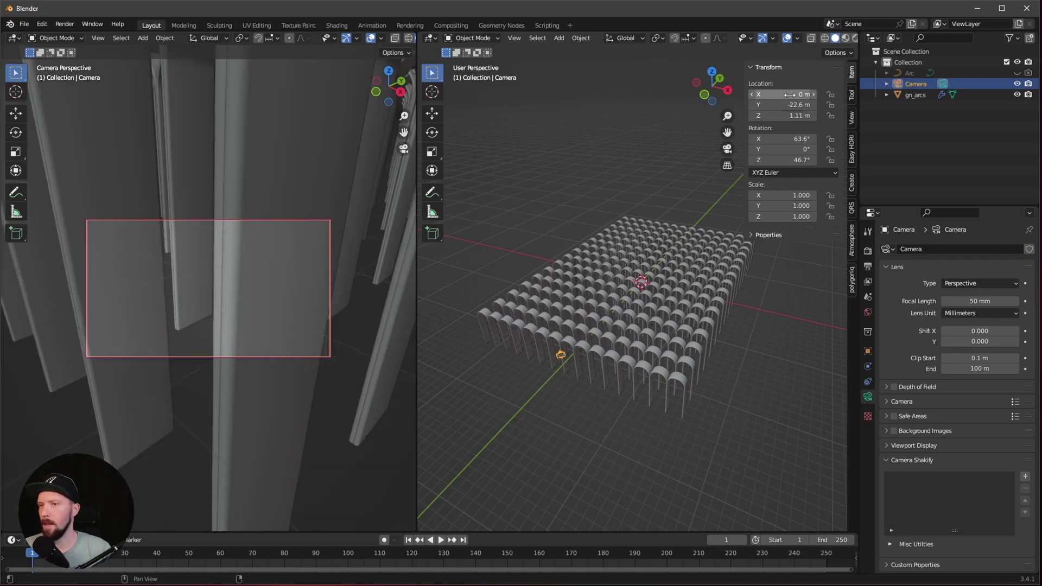
# Step: Set the camera rotation to 90°, 0°, 0°
pyautogui.click(801, 138)
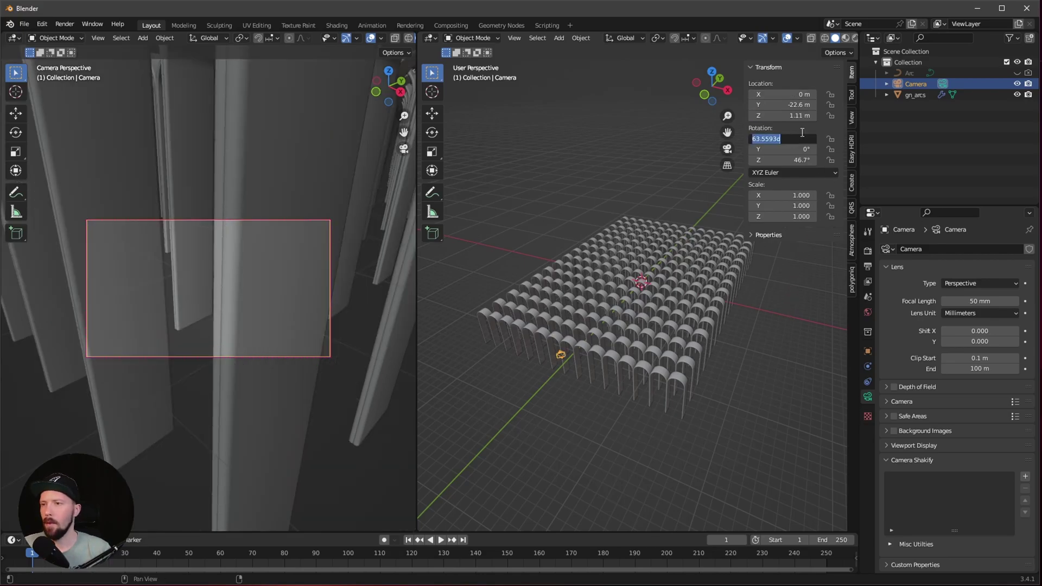
pyautogui.write('90')
pyautogui.press('Tab')
pyautogui.press('Tab')
pyautogui.write('0')
pyautogui.press('Return')
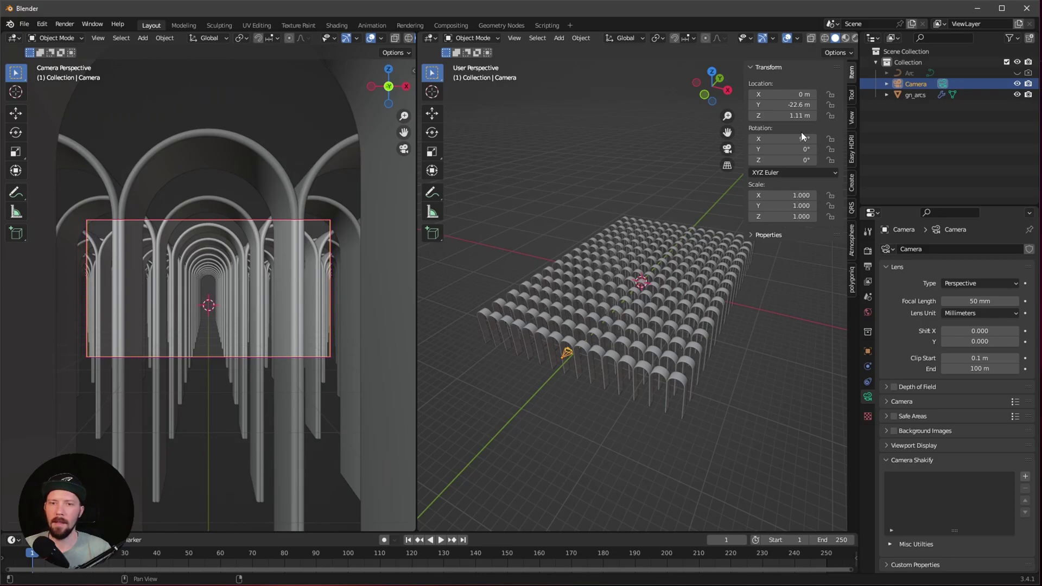
# Step: Show rendered shading in the camera view and render with Cycles on GPU Compute
pyautogui.press('z')
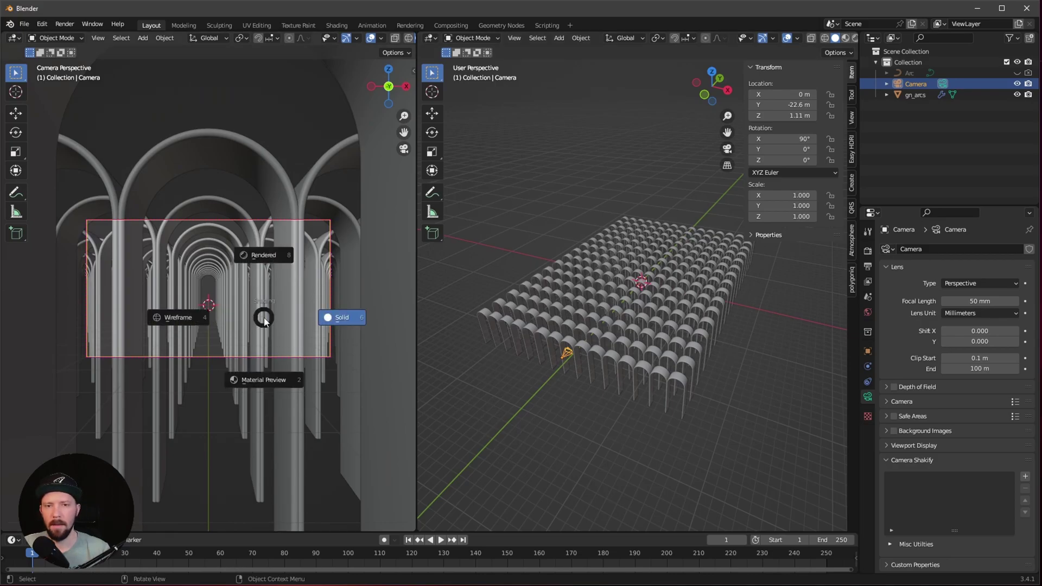
pyautogui.click(268, 263)
pyautogui.click(867, 250)
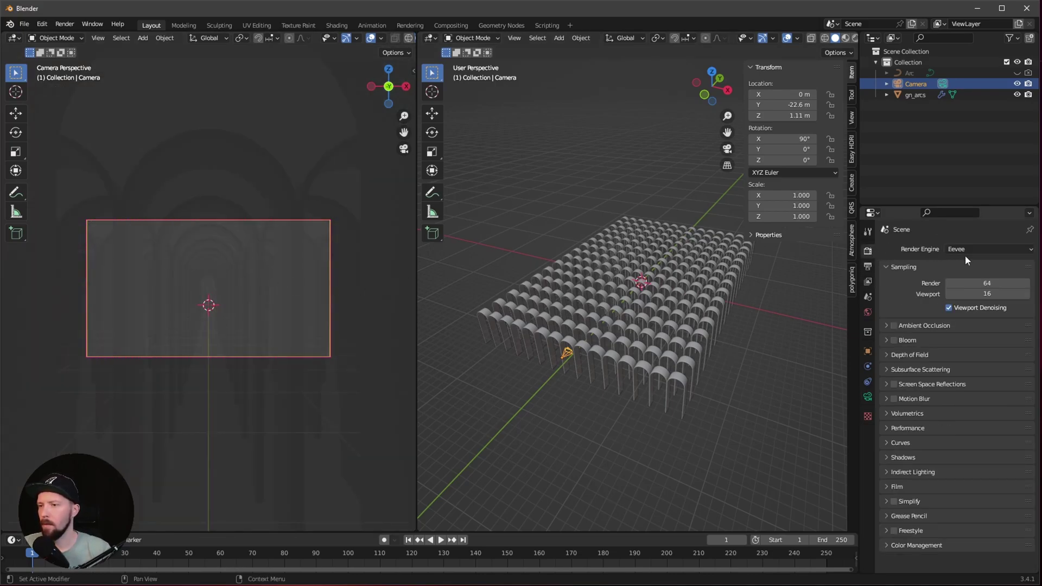
pyautogui.click(966, 251)
pyautogui.click(979, 287)
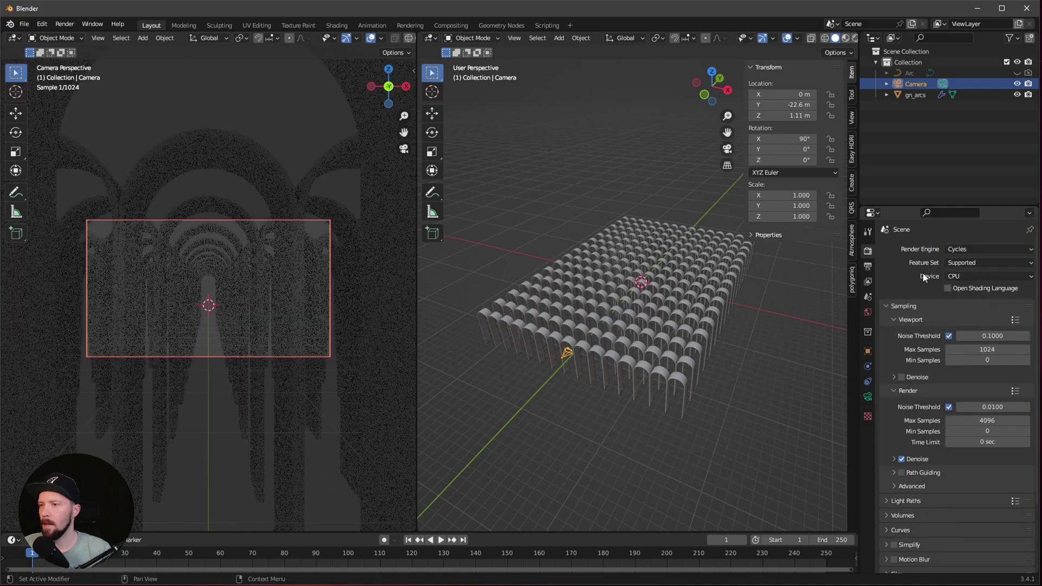
pyautogui.click(966, 277)
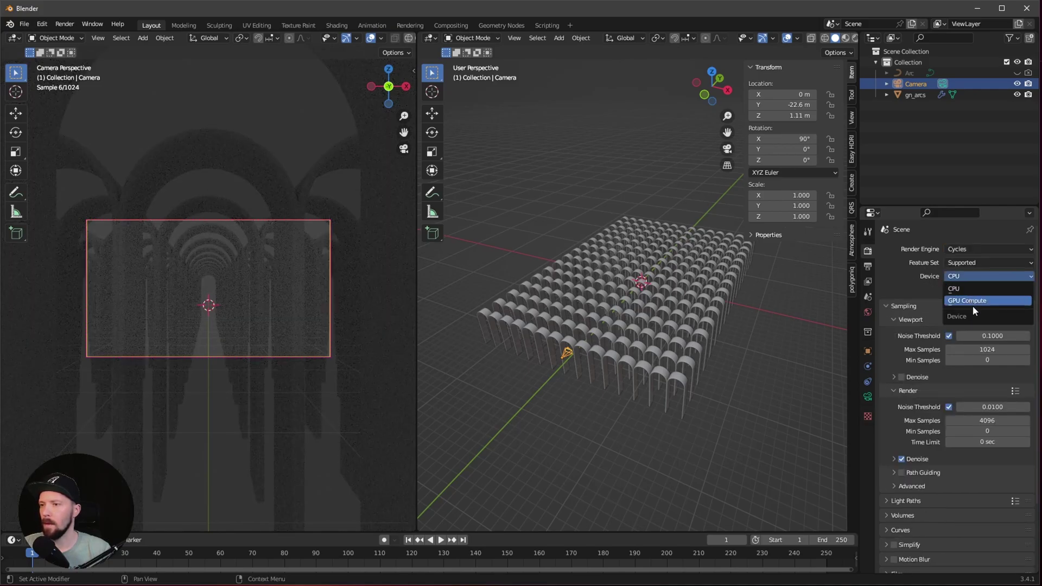
pyautogui.click(971, 300)
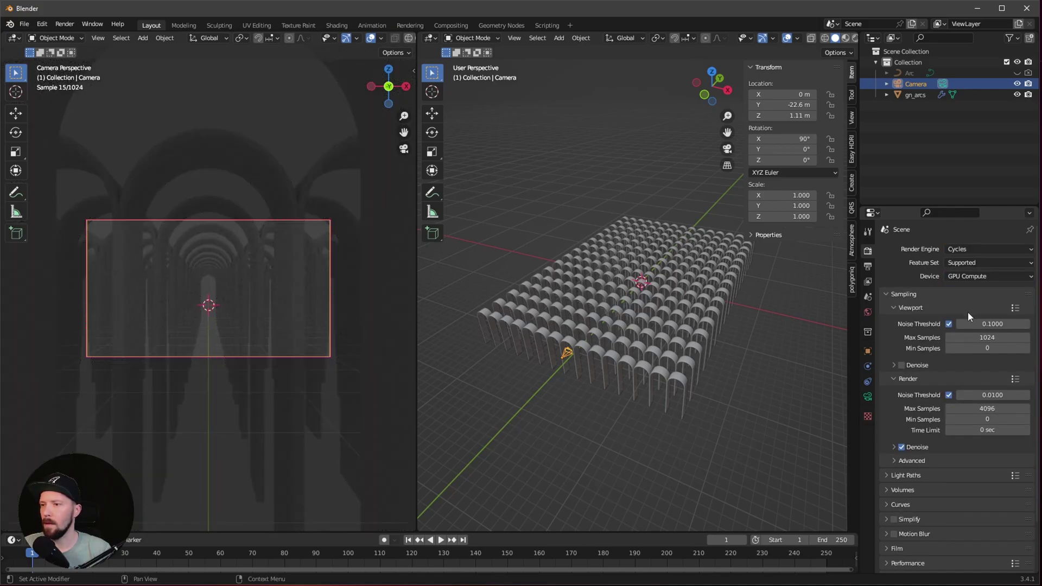
# Step: Switch the camera to a Panoramic lens with lens 13 and a 268° field of view
pyautogui.click(867, 398)
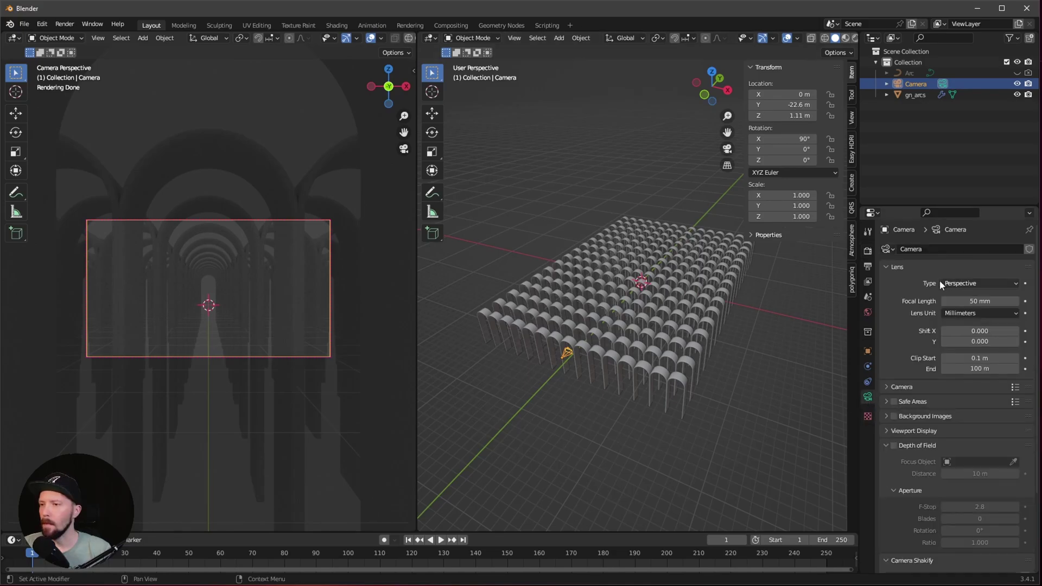
pyautogui.click(957, 283)
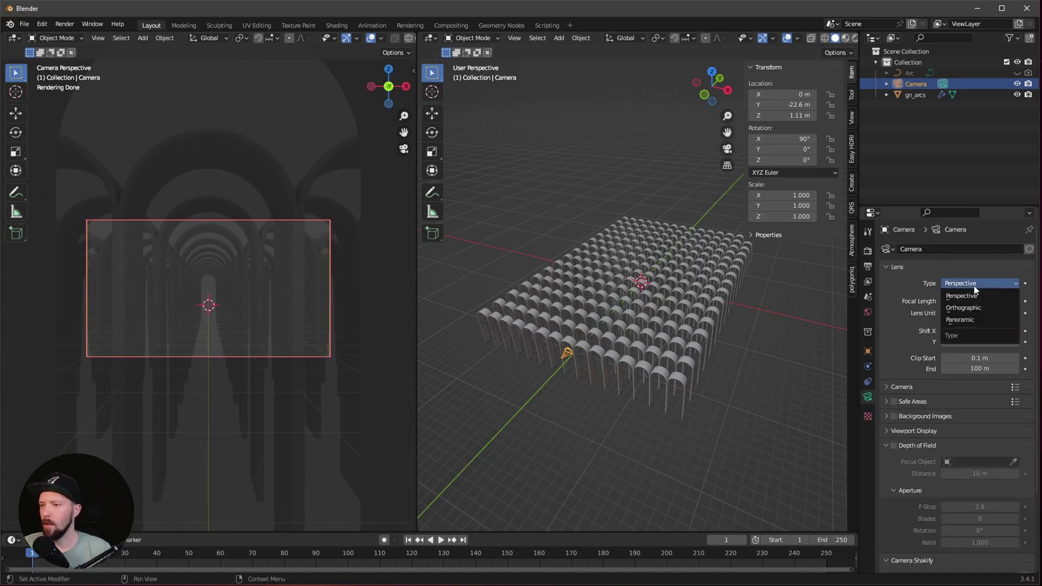
pyautogui.click(978, 320)
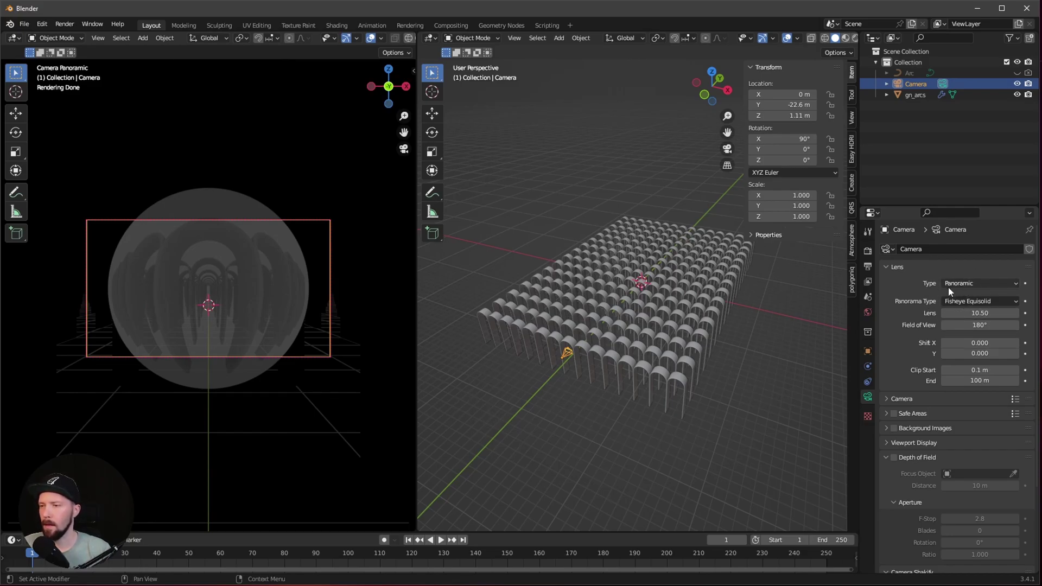
pyautogui.click(980, 315)
pyautogui.write('1')
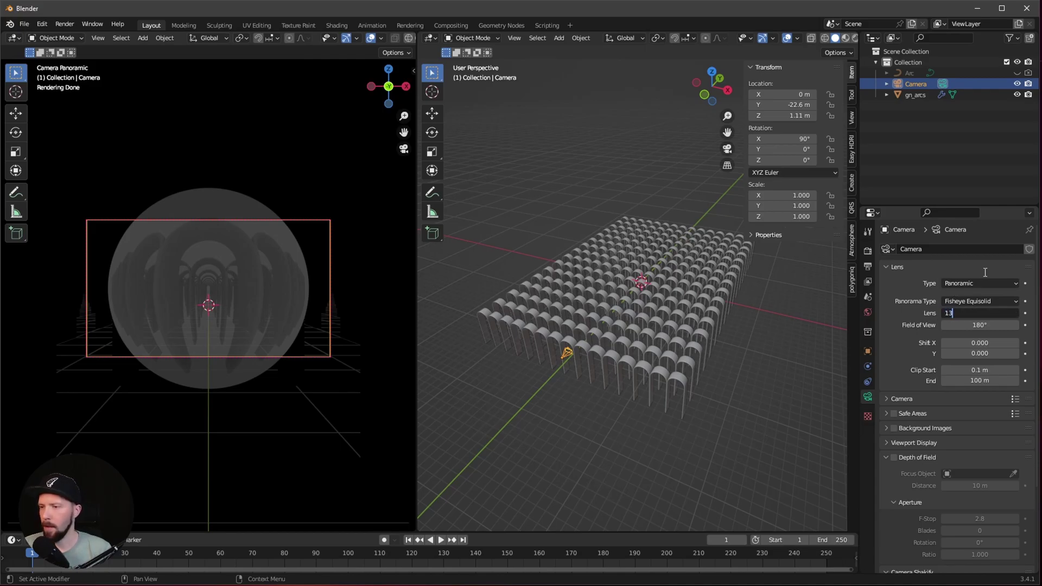
pyautogui.write('3')
pyautogui.press('Tab')
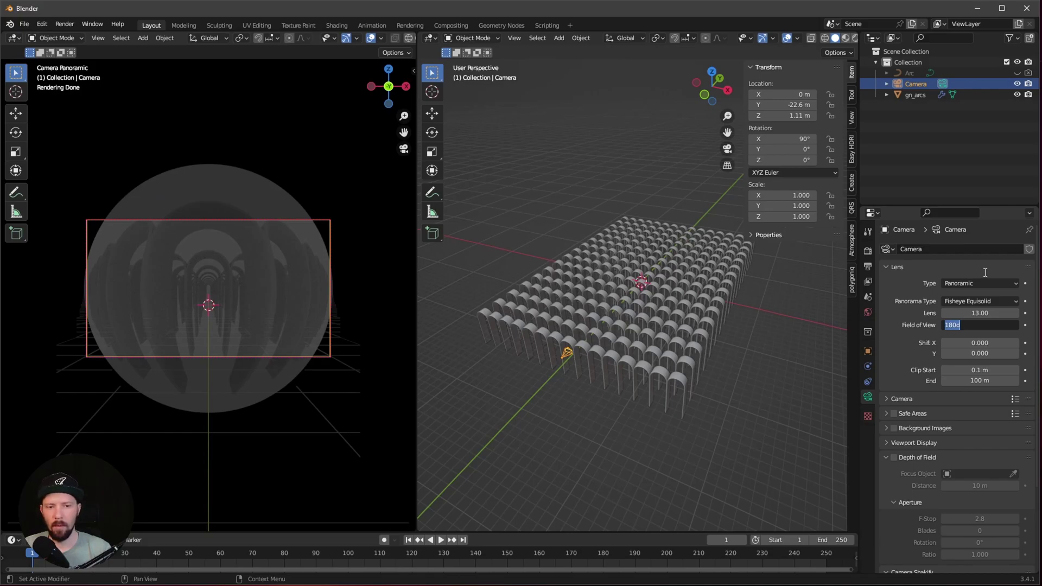
pyautogui.write('268')
pyautogui.press('Return')
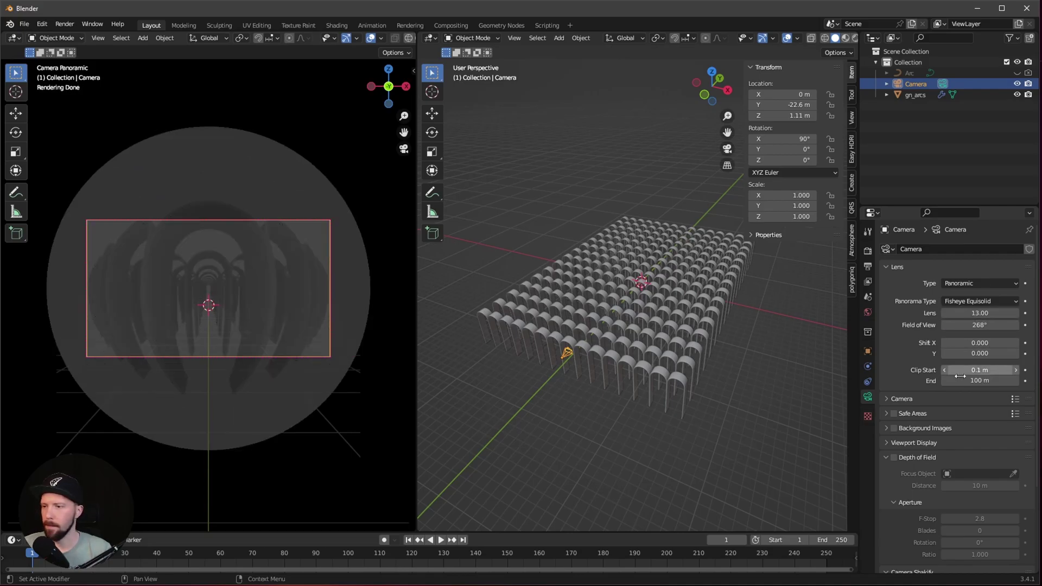
# Step: Raise the camera's viewport display Passepartout to 1.0 so outside the frame is fully dark
pyautogui.scroll(-3, 915, 451)
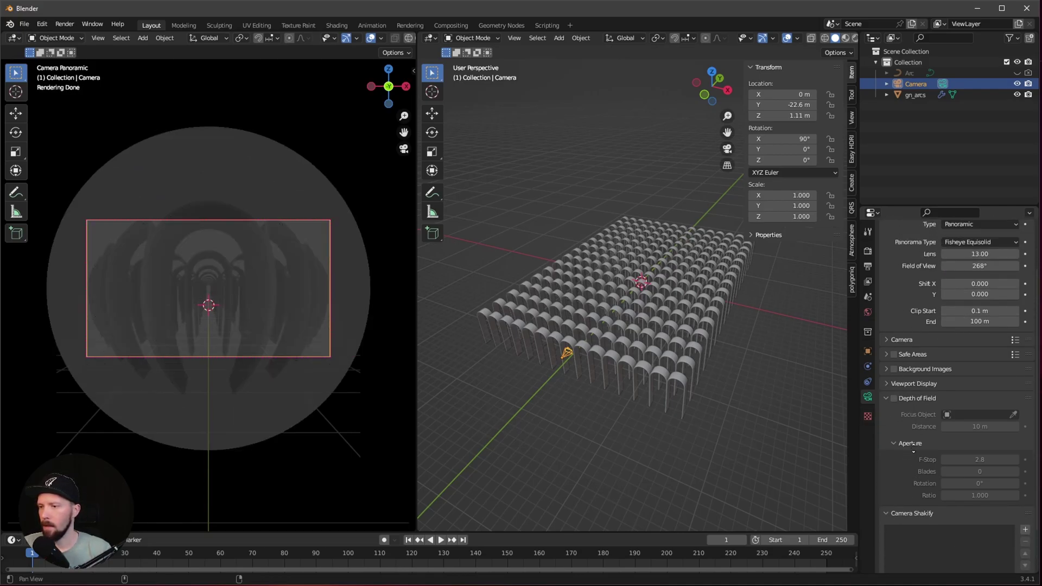
pyautogui.scroll(1, 914, 451)
pyautogui.click(887, 414)
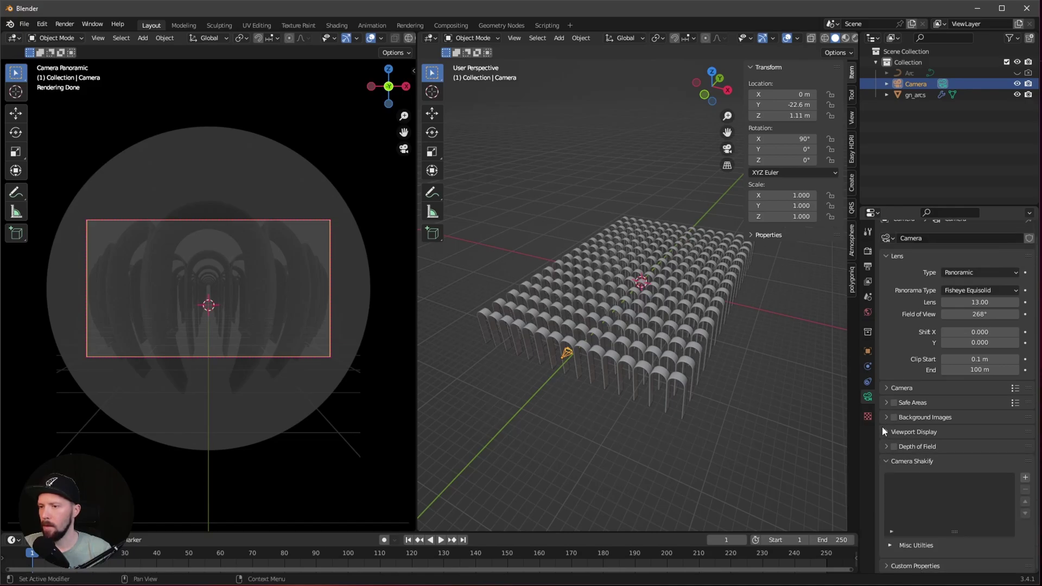
pyautogui.click(882, 432)
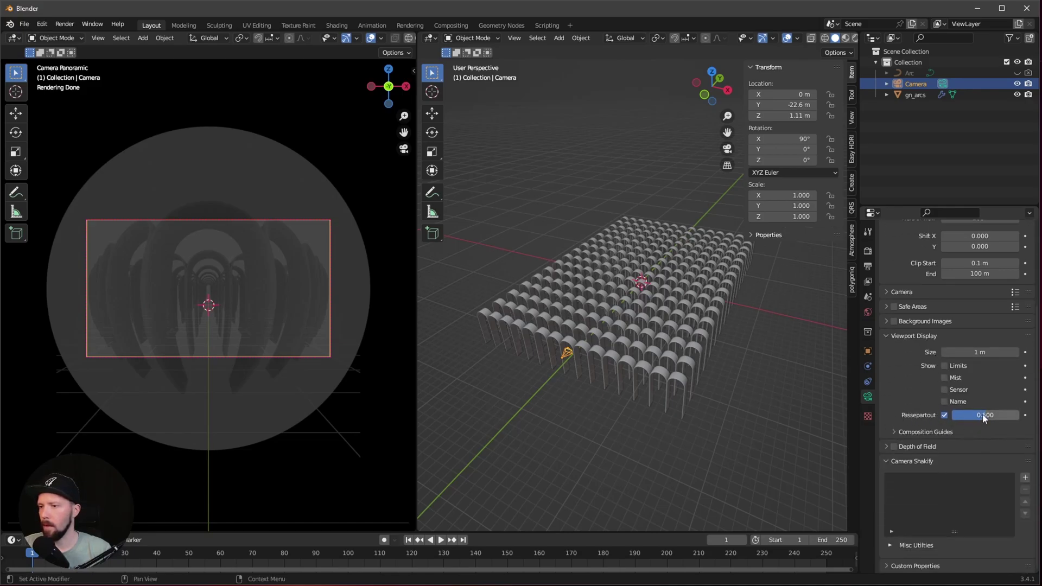
pyautogui.moveTo(983, 418); pyautogui.dragTo(1018, 418)
pyautogui.scroll(2, 333, 354)
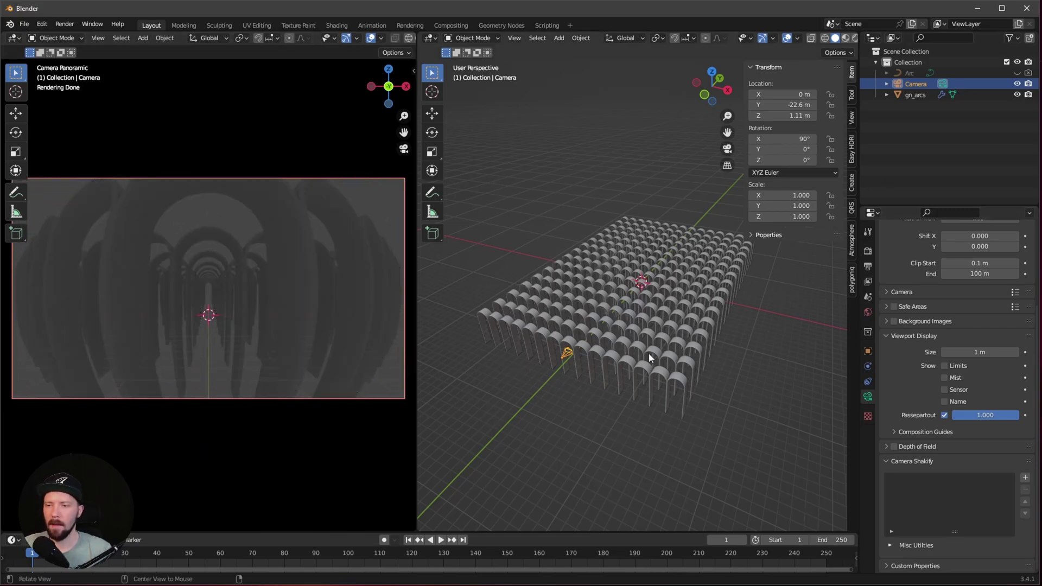
pyautogui.moveTo(648, 348); pyautogui.dragTo(630, 365, button='middle')
# Step: Add a cube sized 1 × 50 × 0.1 m along the corridor and turn off viewport overlays
pyautogui.hotkey('shift', 'a')
pyautogui.moveTo(636, 361)
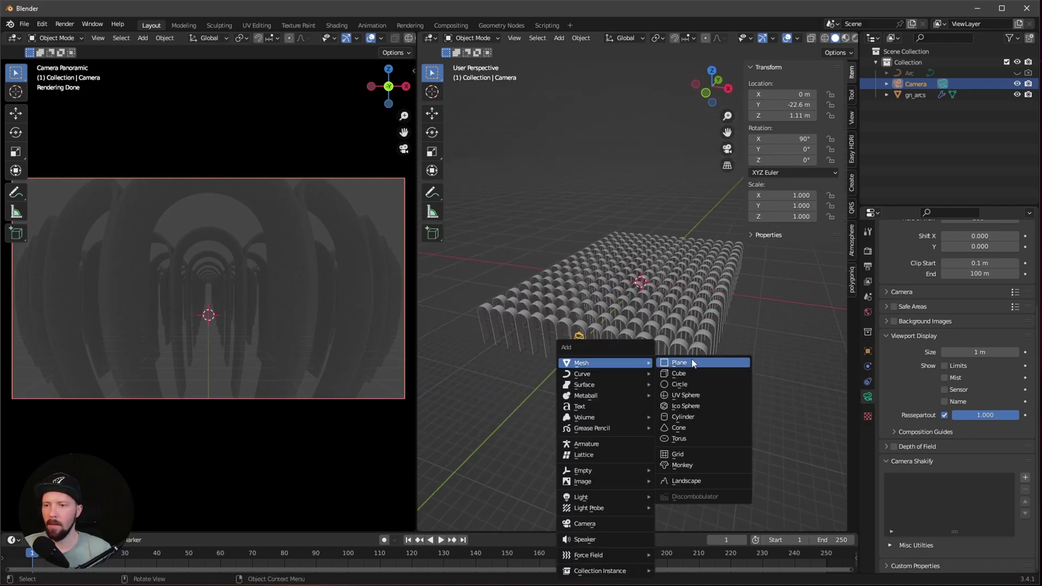
pyautogui.click(700, 376)
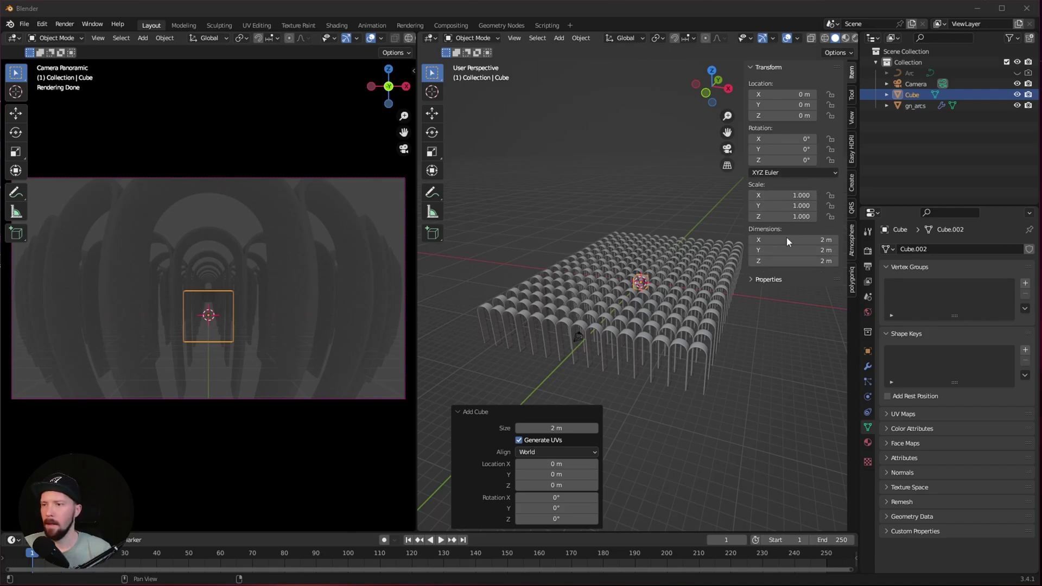
pyautogui.click(830, 240)
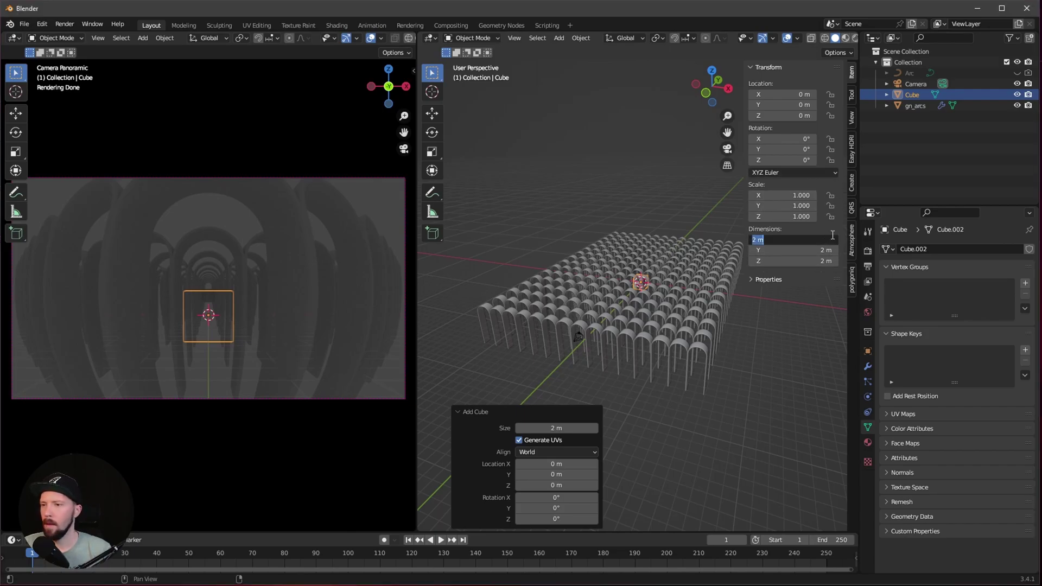
pyautogui.write('1')
pyautogui.press('Tab')
pyautogui.write('50')
pyautogui.press('Tab')
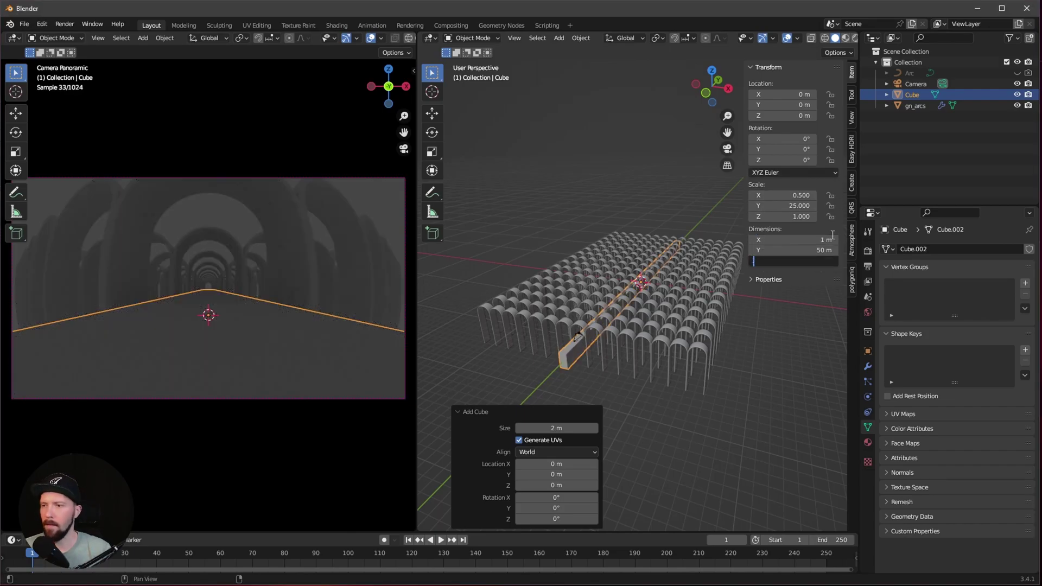
pyautogui.write('0.1')
pyautogui.press('Return')
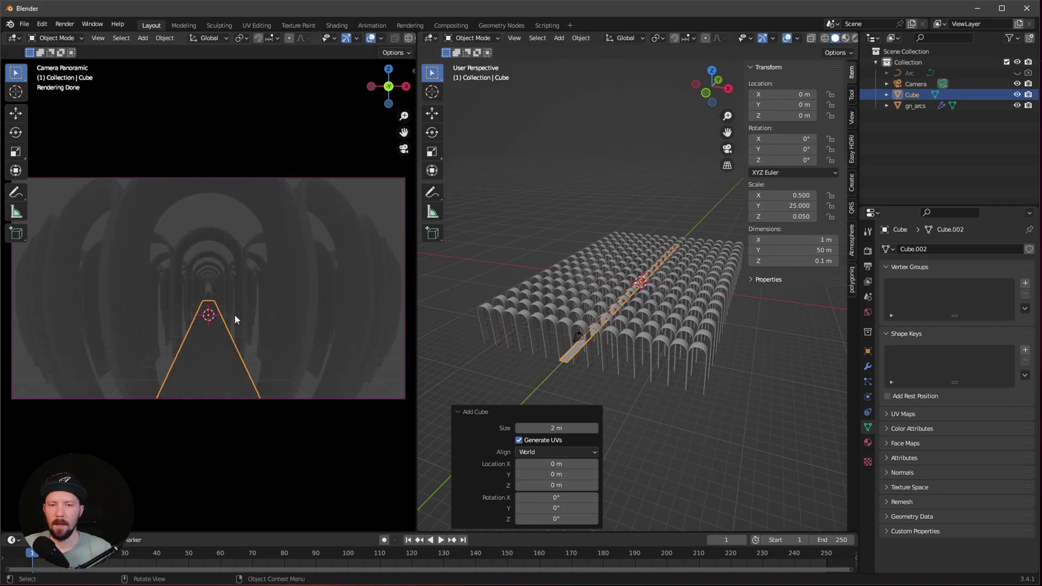
pyautogui.click(370, 38)
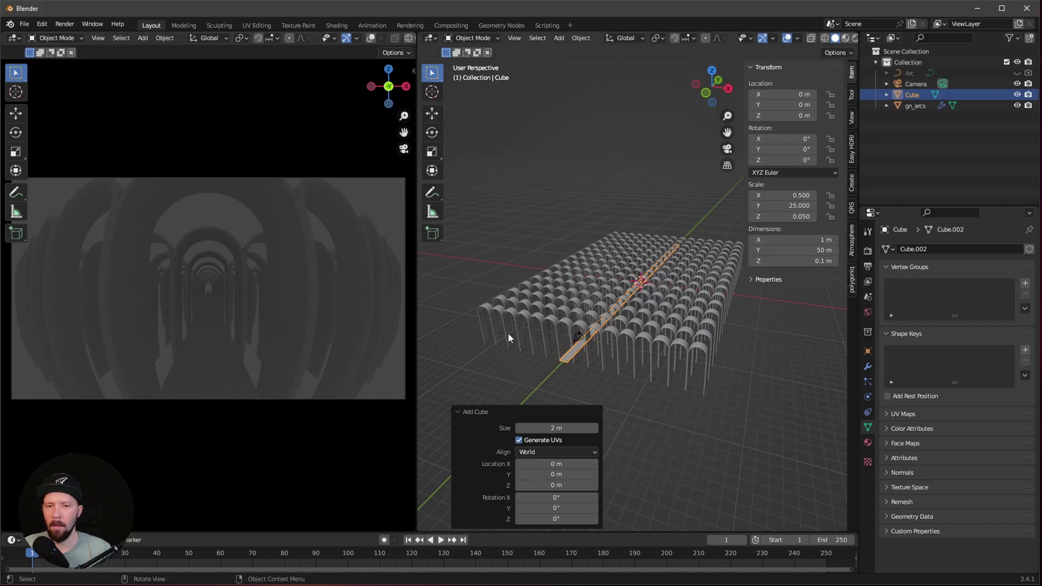
pyautogui.moveTo(695, 405); pyautogui.dragTo(702, 395, button='middle')
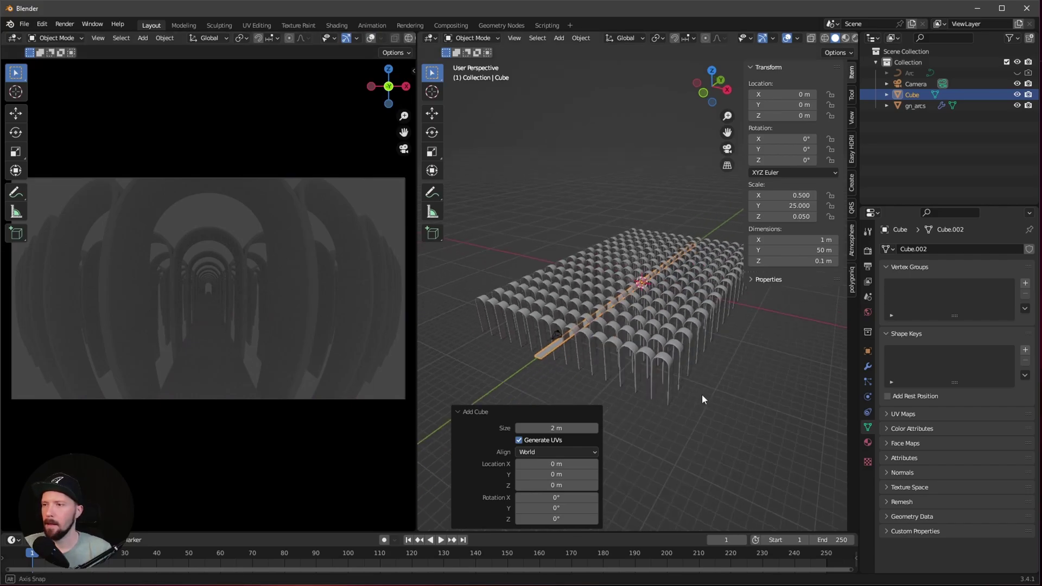
# Step: Add a plane, rename it 'water', and size it 50 × 50 m
pyautogui.hotkey('shift', 'a')
pyautogui.moveTo(673, 363)
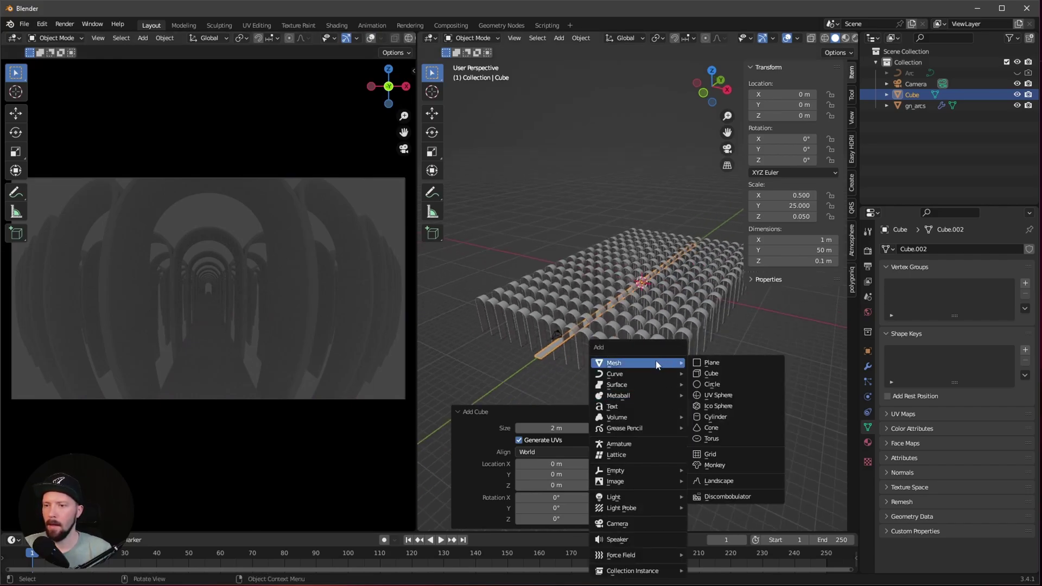
pyautogui.click(767, 363)
pyautogui.doubleClick(915, 116)
pyautogui.write('wat')
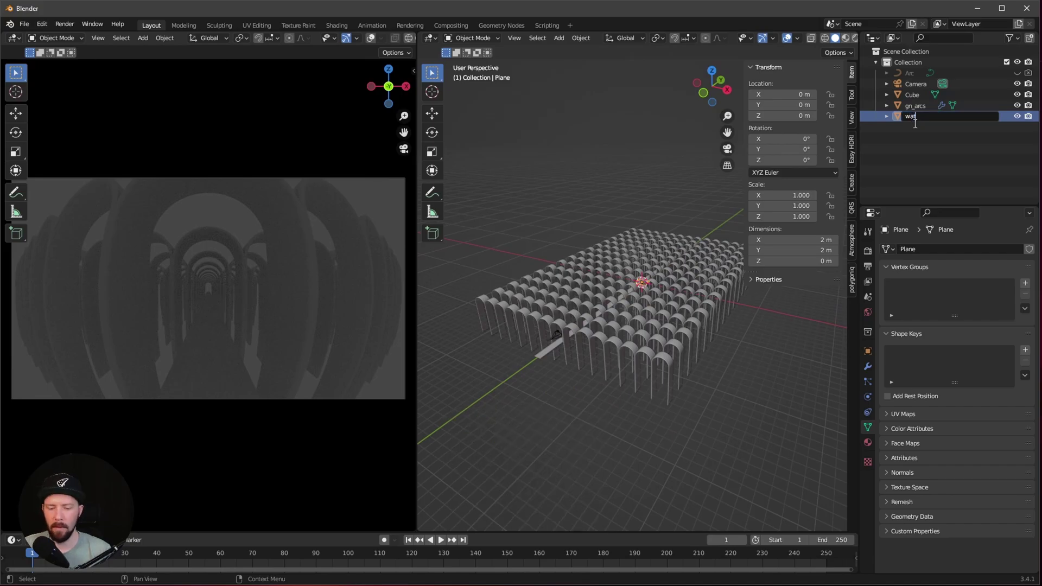
pyautogui.write('er')
pyautogui.press('Return')
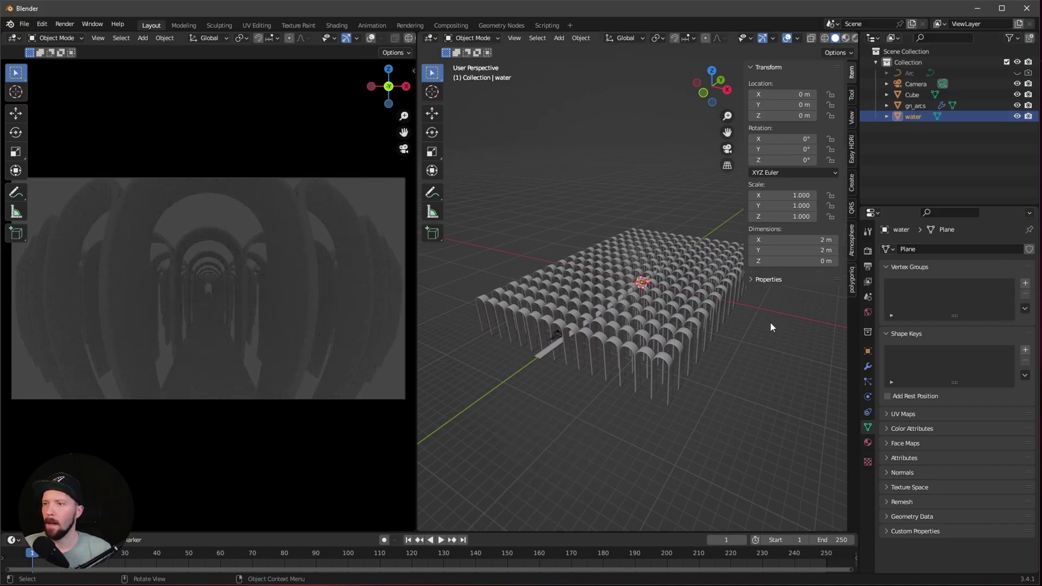
pyautogui.moveTo(821, 240); pyautogui.dragTo(821, 250)
pyautogui.write('50')
pyautogui.press('Return')
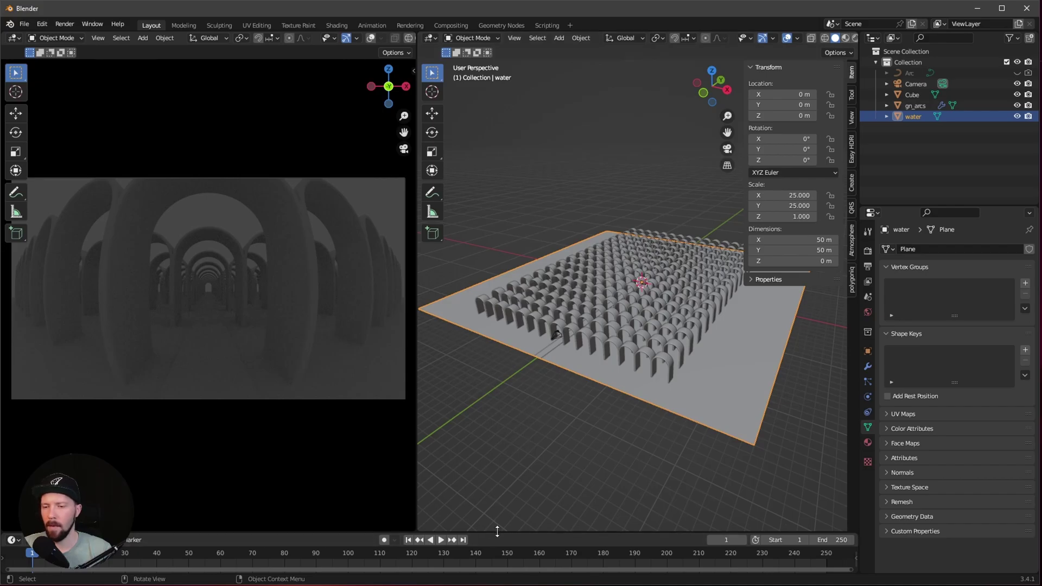
# Step: Turn the enlarged bottom area into the Shader Editor and create a new material named M_water
pyautogui.moveTo(501, 531); pyautogui.dragTo(516, 411)
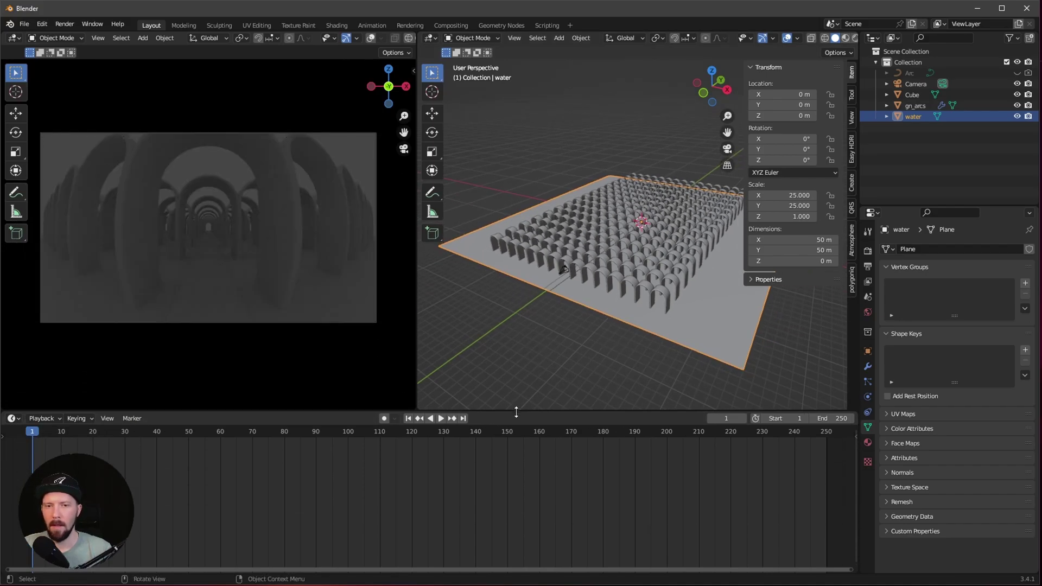
pyautogui.click(13, 418)
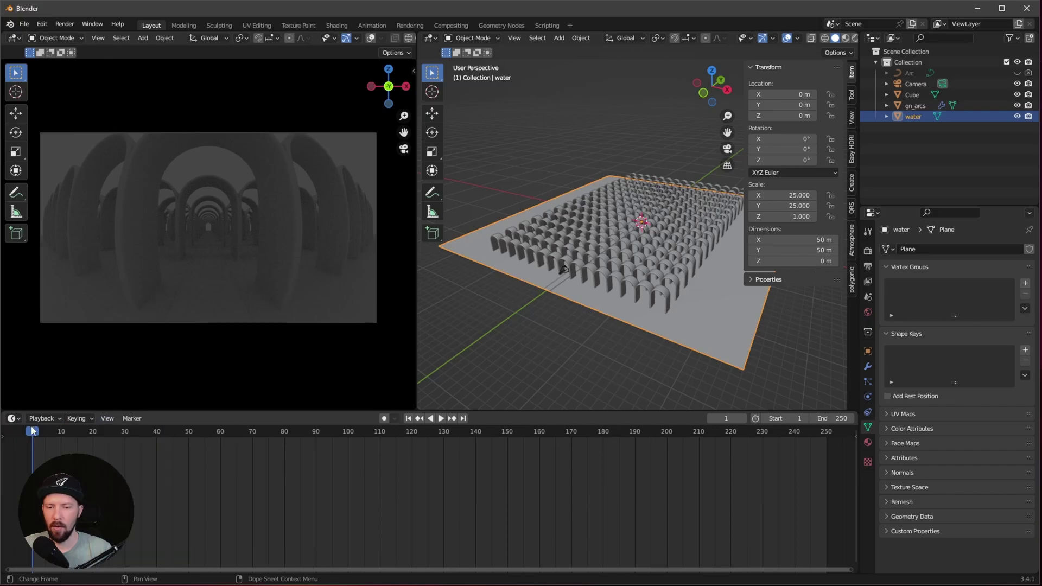
pyautogui.click(13, 419)
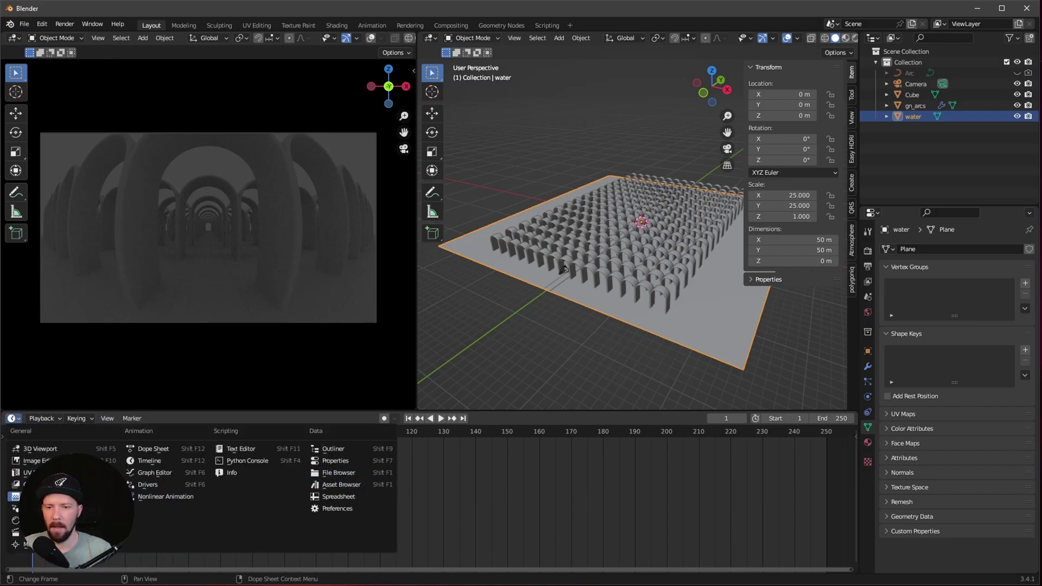
pyautogui.click(38, 521)
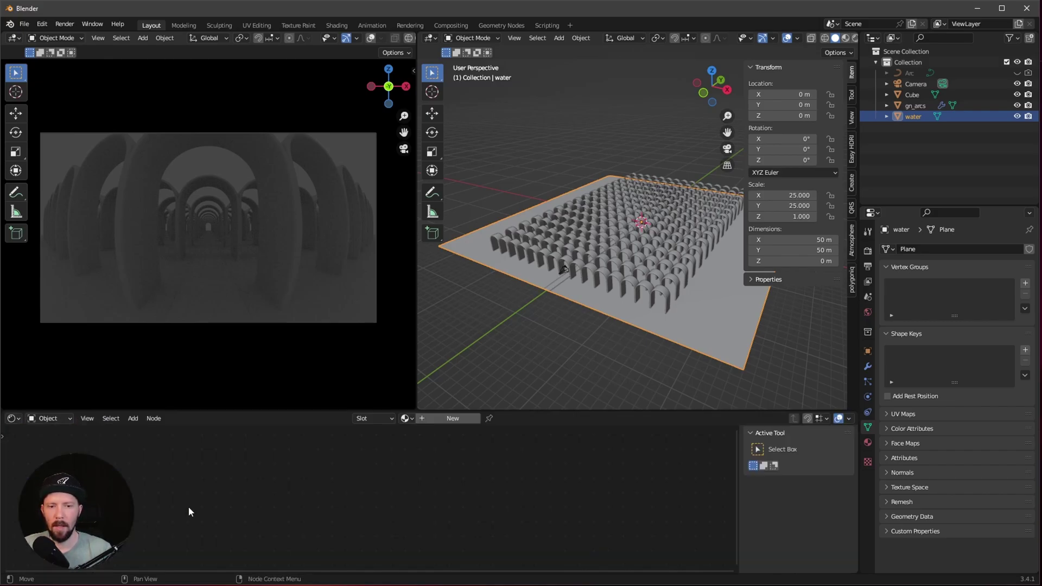
pyautogui.click(447, 420)
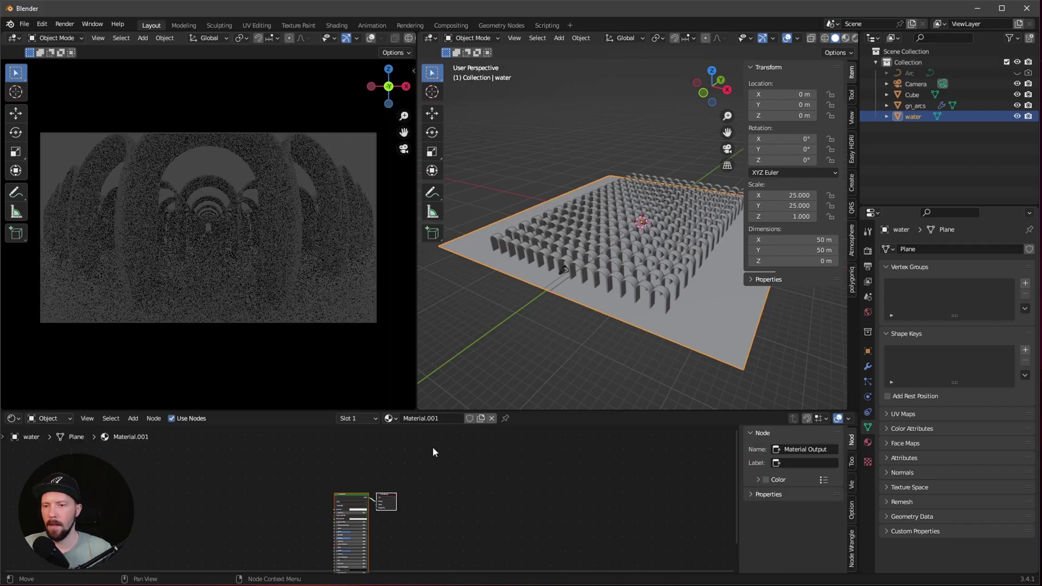
pyautogui.click(445, 418)
pyautogui.write('M_water')
pyautogui.press('Return')
# Step: Set the material's Base Color to hex 9999E7
pyautogui.scroll(7, 493, 519)
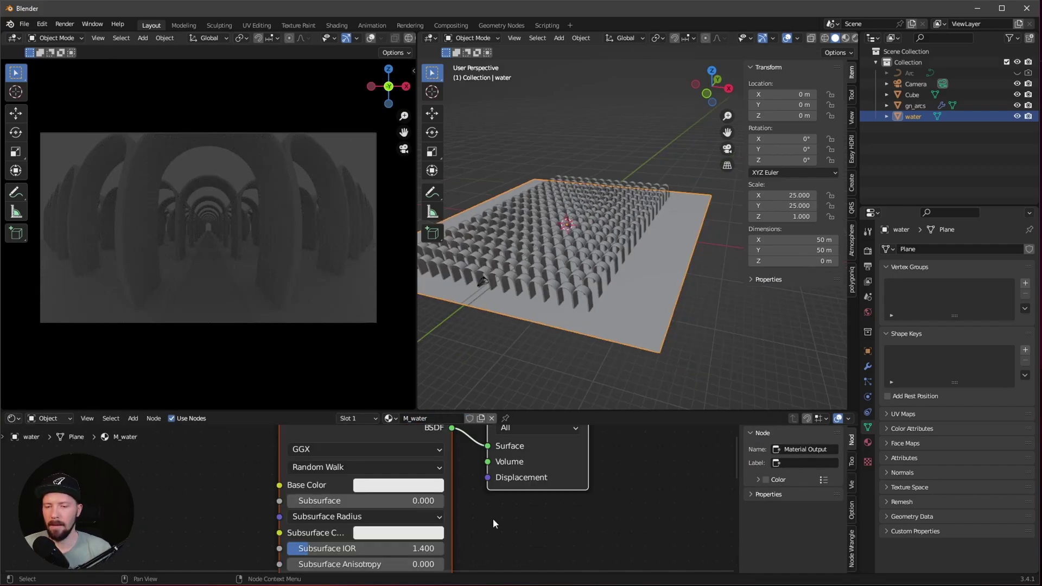
pyautogui.click(408, 486)
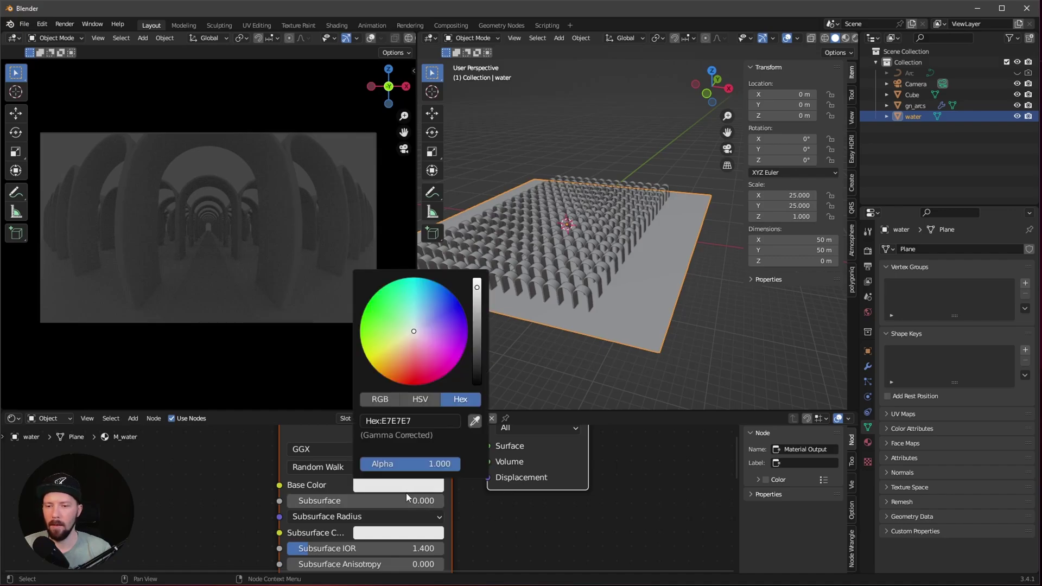
pyautogui.click(422, 421)
pyautogui.write('9999E7')
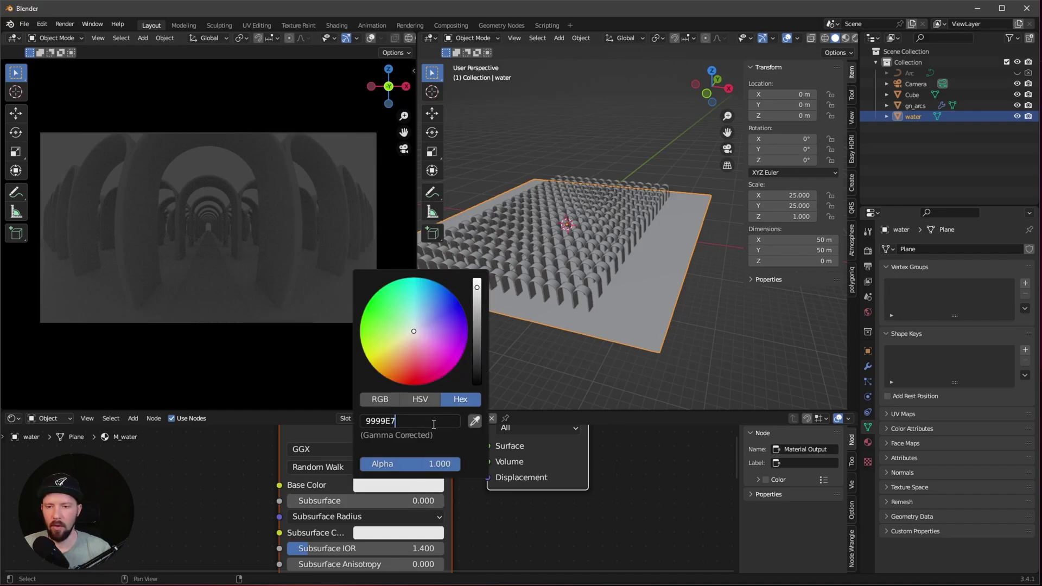
pyautogui.press('Return')
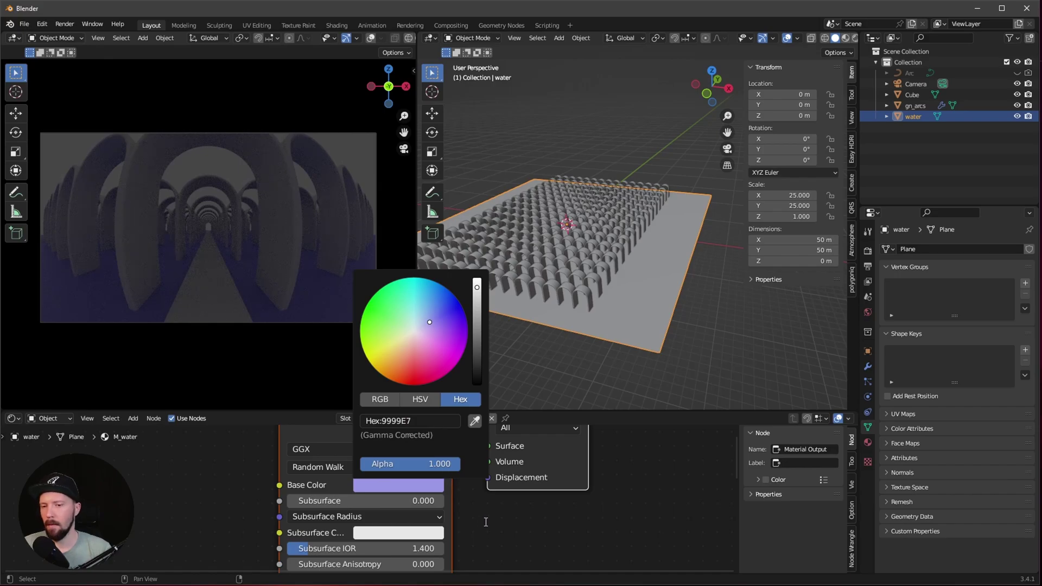
# Step: Set Metallic to 0.5, Roughness to 0 and Transmission to 1
pyautogui.scroll(-4, 481, 526)
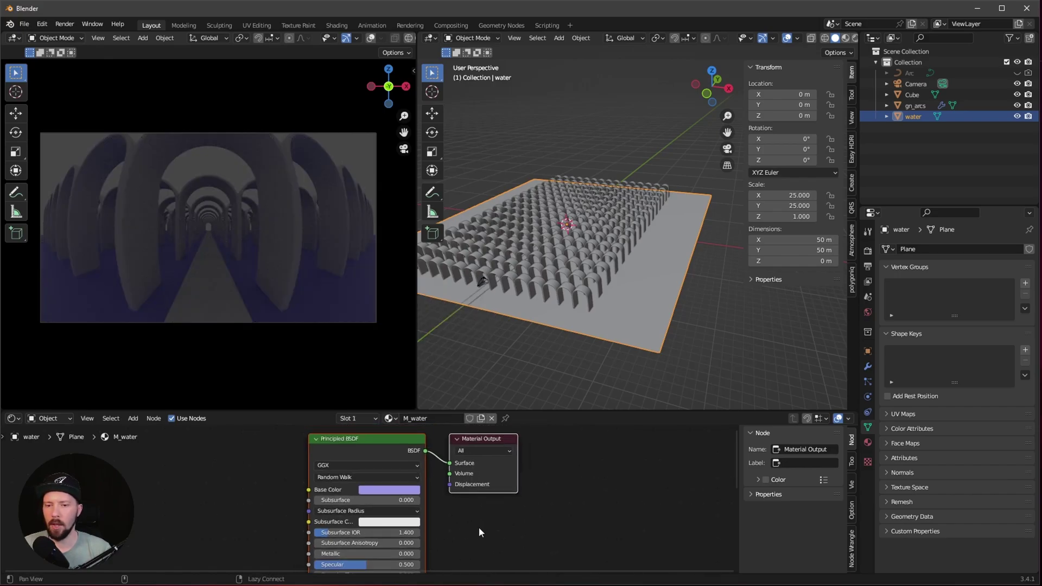
pyautogui.scroll(4, 472, 521)
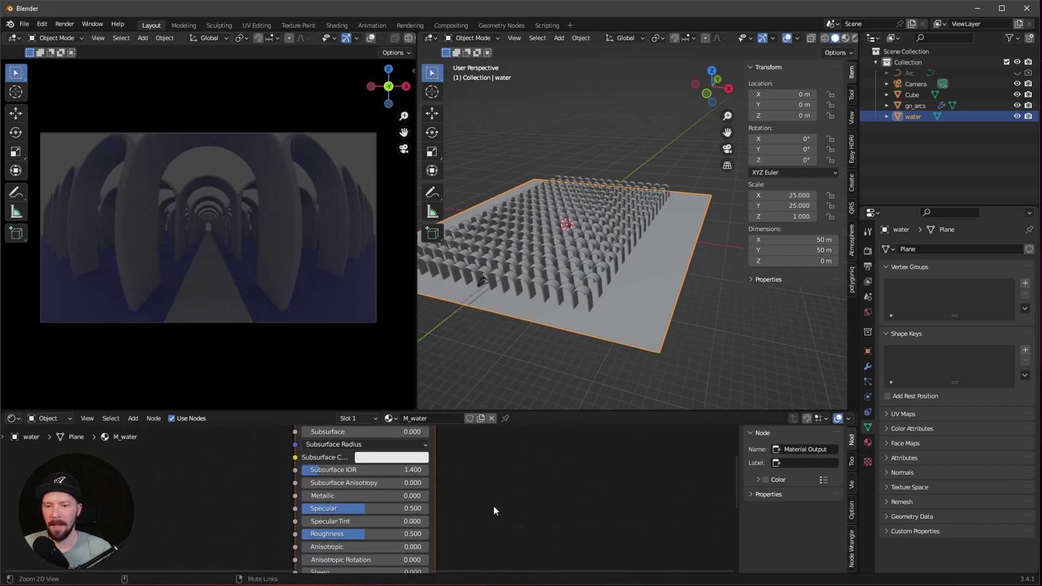
pyautogui.click(400, 494)
pyautogui.write('.5')
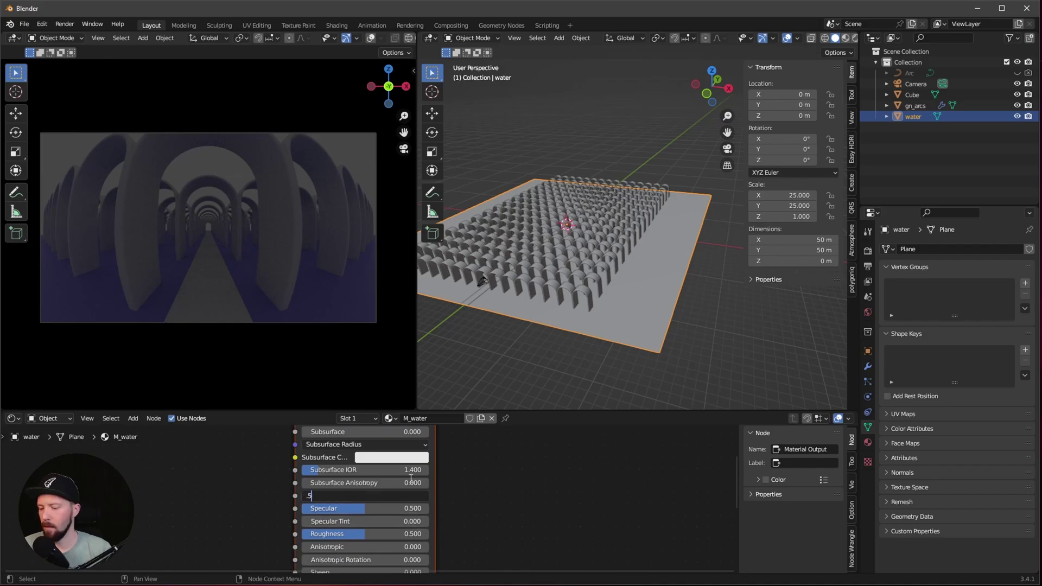
pyautogui.press('Return')
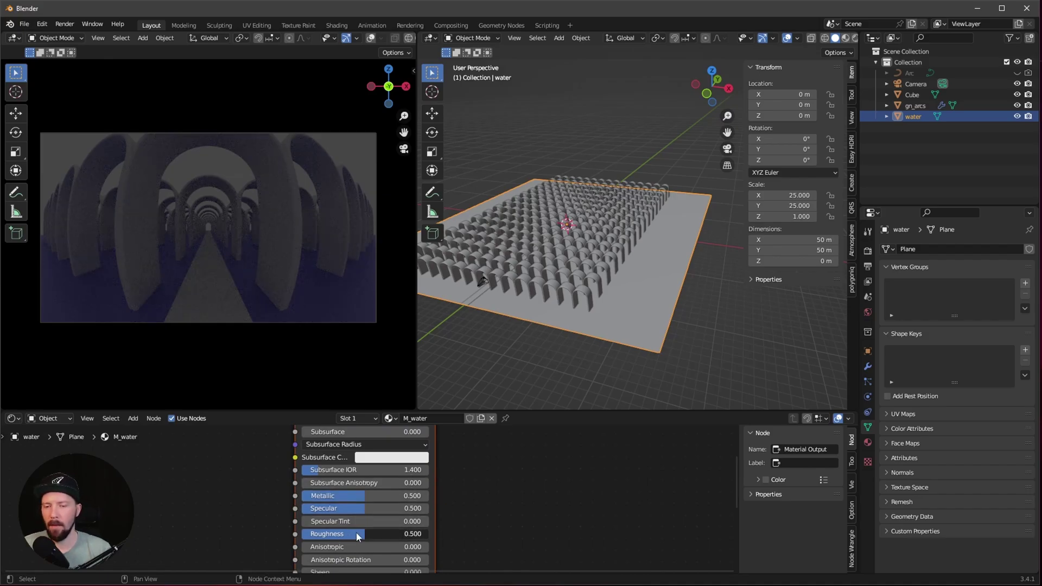
pyautogui.moveTo(357, 537); pyautogui.dragTo(205, 554)
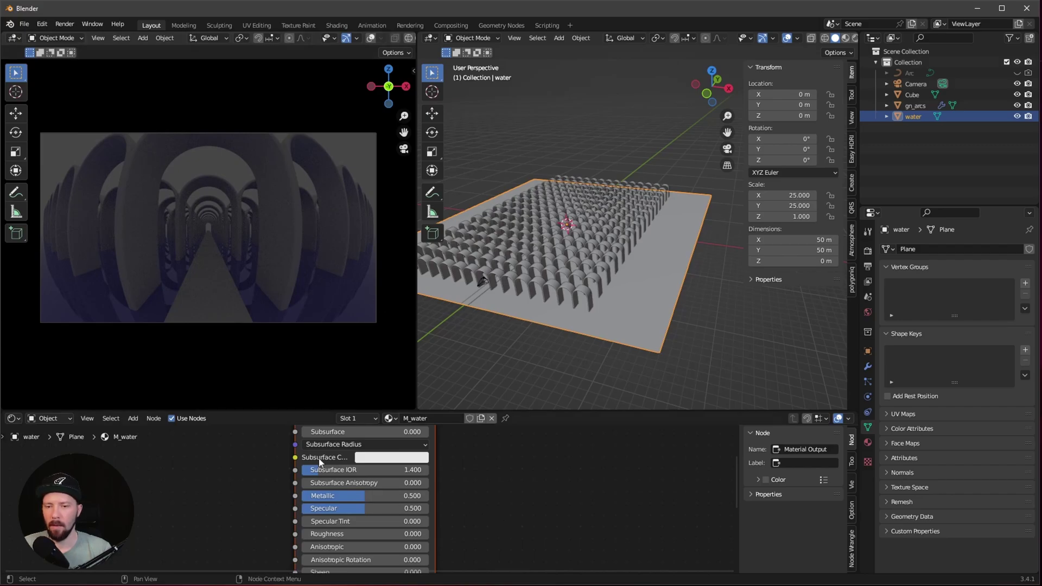
pyautogui.keyDown('alt'); pyautogui.moveTo(472, 523); pyautogui.dragTo(467, 468); pyautogui.keyUp('alt')
pyautogui.moveTo(310, 511); pyautogui.dragTo(605, 489)
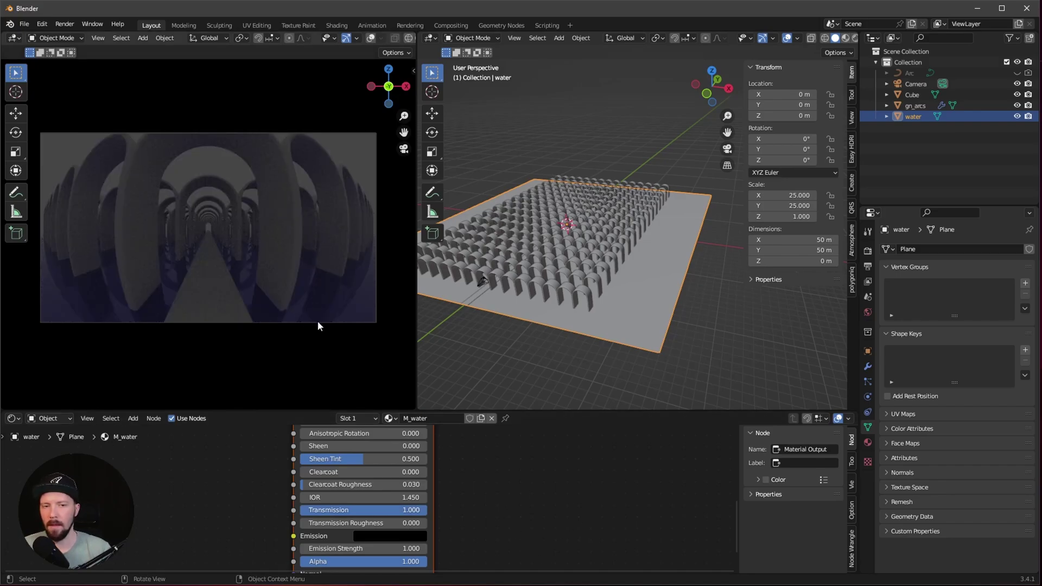
# Step: Add a Noise Texture node to the M_water material
pyautogui.scroll(-2, 261, 483)
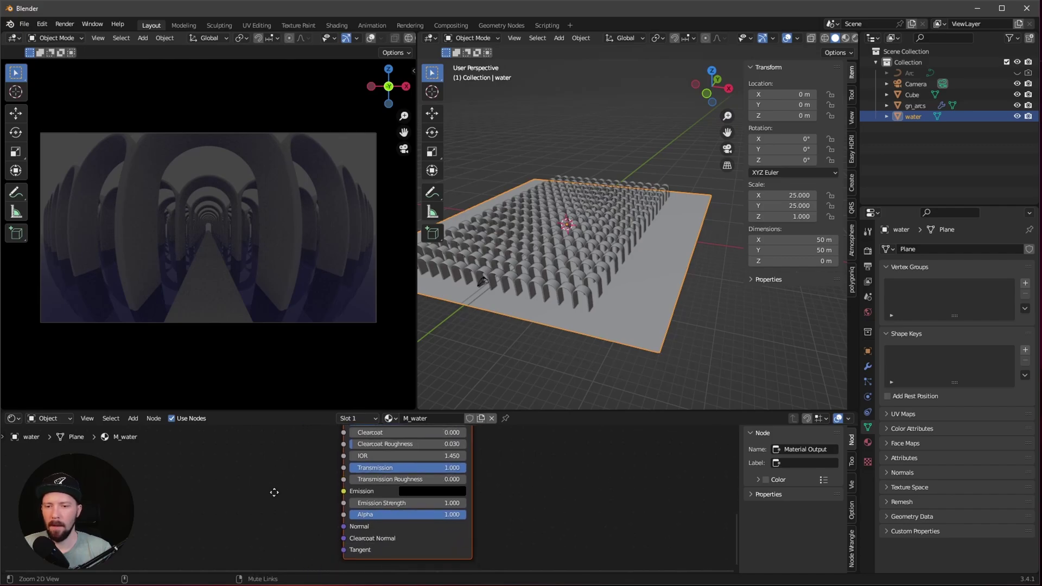
pyautogui.hotkey('shift', 'a')
pyautogui.click(279, 456)
pyautogui.write('noids')
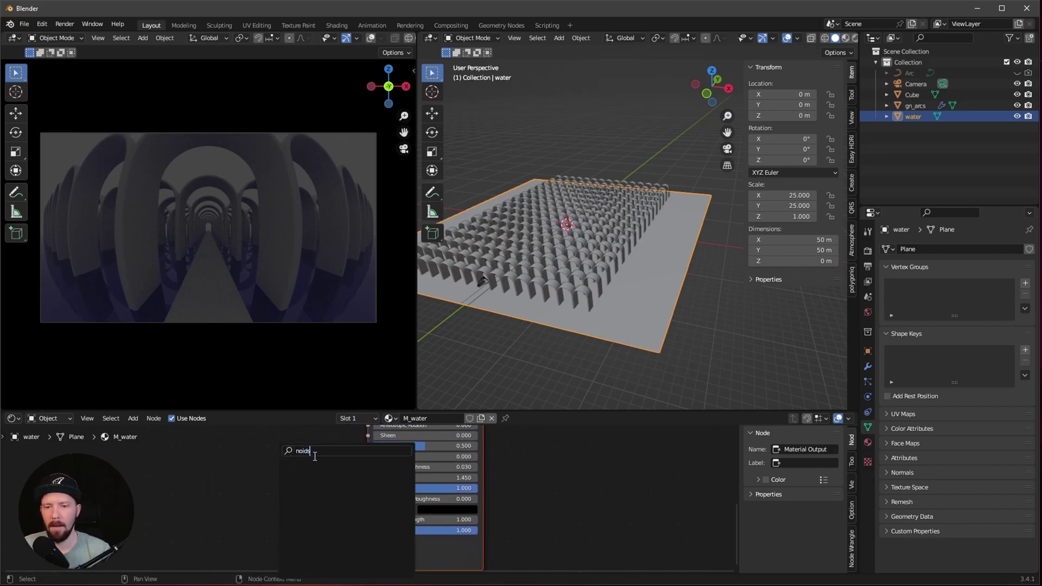
pyautogui.press('BackSpace')
pyautogui.press('BackSpace')
pyautogui.write('se')
pyautogui.press('Return')
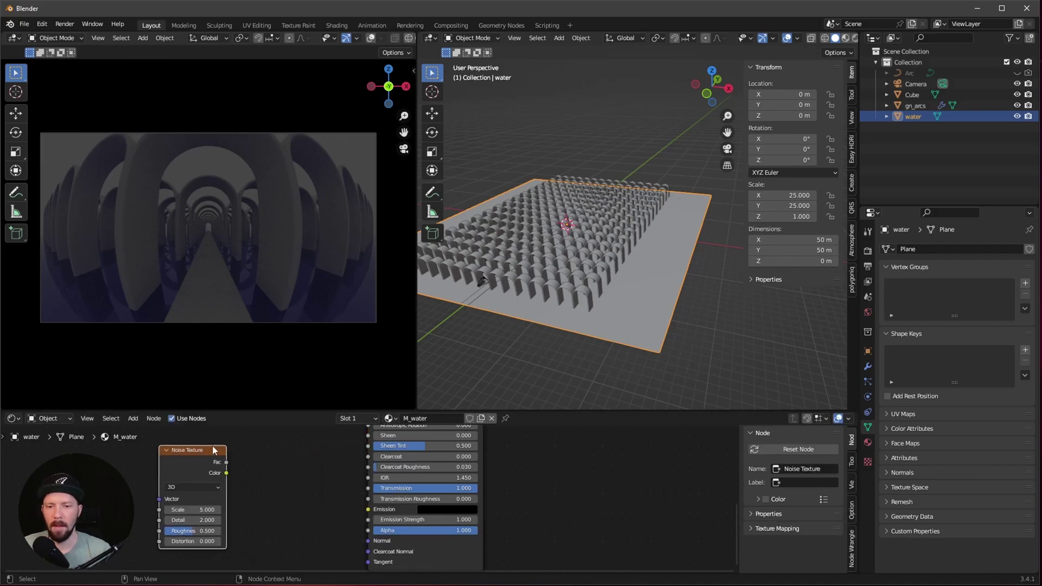
# Step: Feed the noise Color through a Bump node into the shader Normal, with noise Scale 50
pyautogui.moveTo(178, 467); pyautogui.dragTo(247, 452)
pyautogui.write('bump')
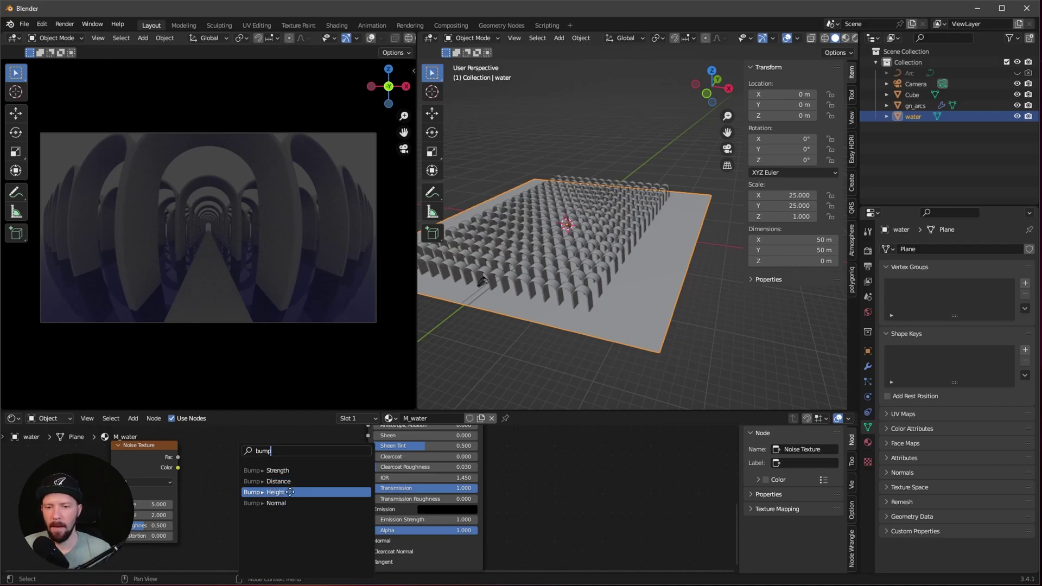
pyautogui.click(305, 491)
pyautogui.click(289, 475)
pyautogui.moveTo(280, 470); pyautogui.dragTo(369, 541)
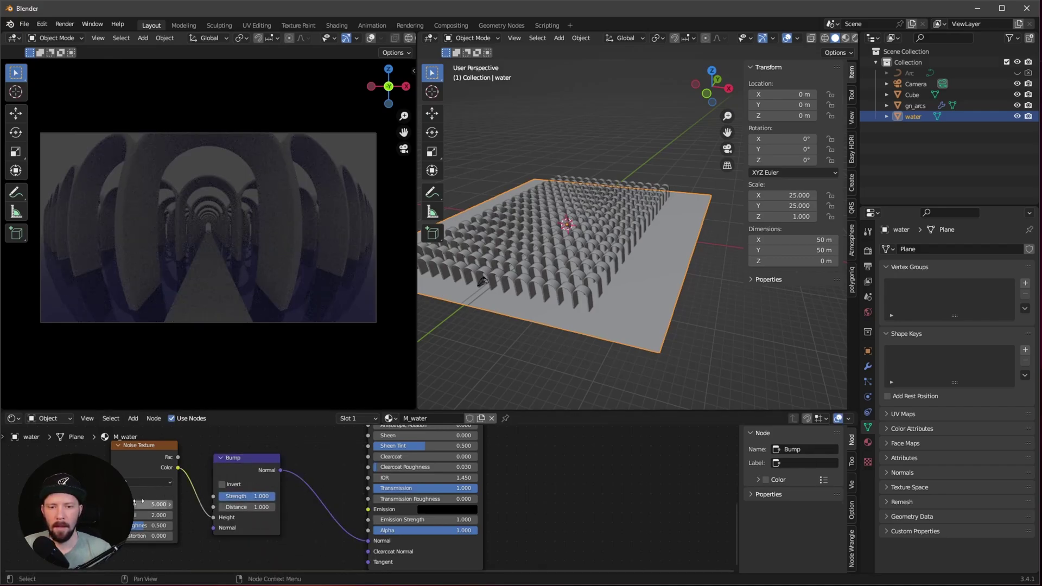
pyautogui.click(160, 504)
pyautogui.write('50')
pyautogui.press('Return')
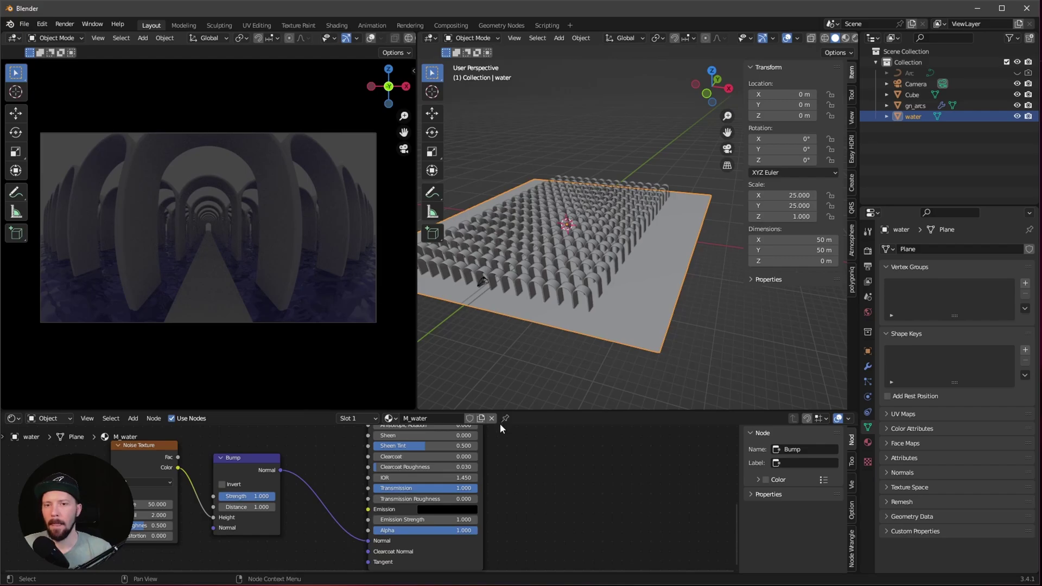
# Step: Set the World surface colour to light blue hex 8CC4FF
pyautogui.keyDown('ctrl'); pyautogui.hscroll(3, 528, 474); pyautogui.keyUp('ctrl')
pyautogui.keyDown('shift'); pyautogui.scroll(2, 551, 478); pyautogui.keyUp('shift')
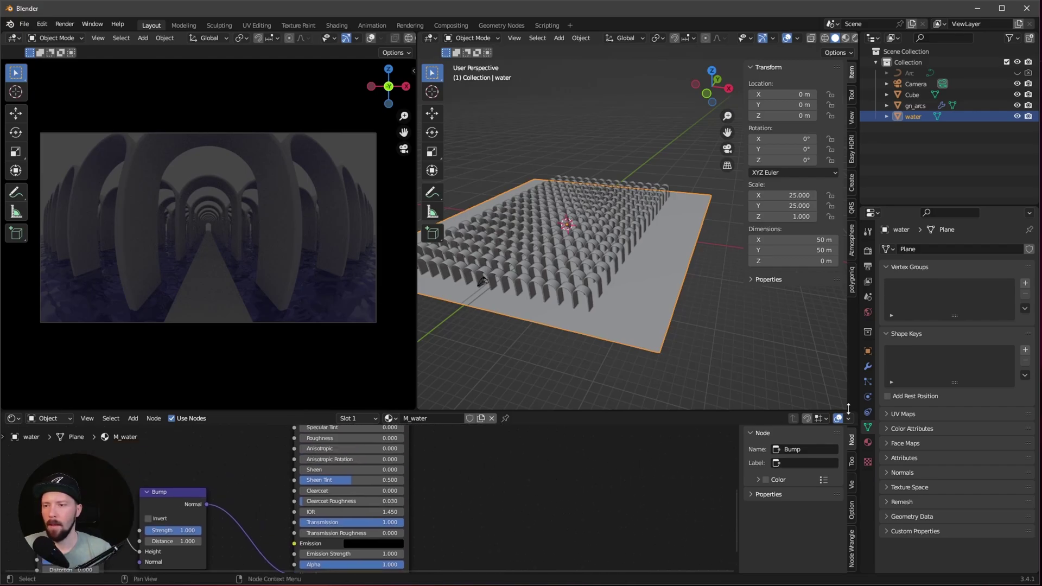
pyautogui.click(867, 313)
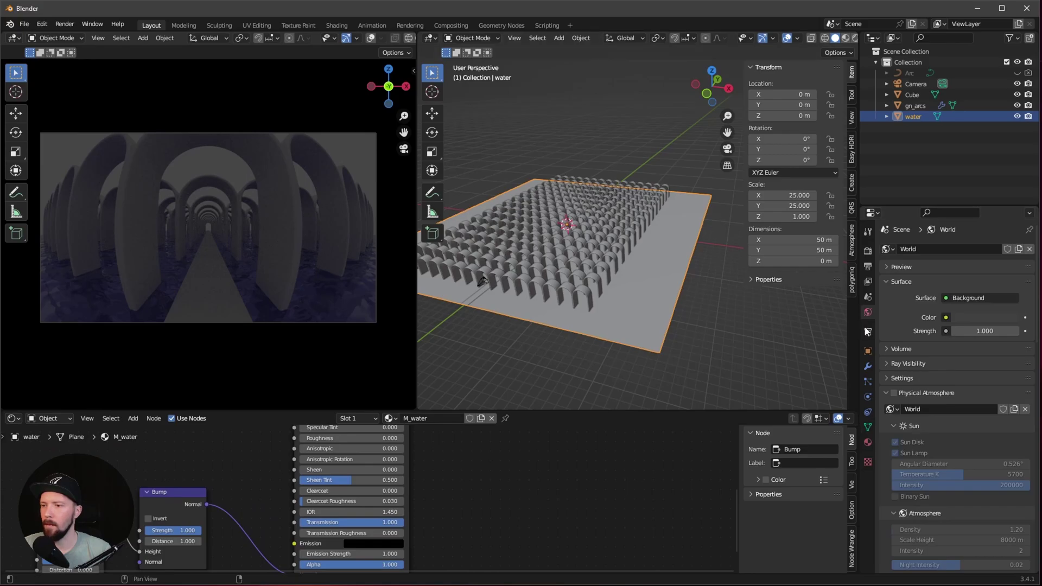
pyautogui.click(958, 317)
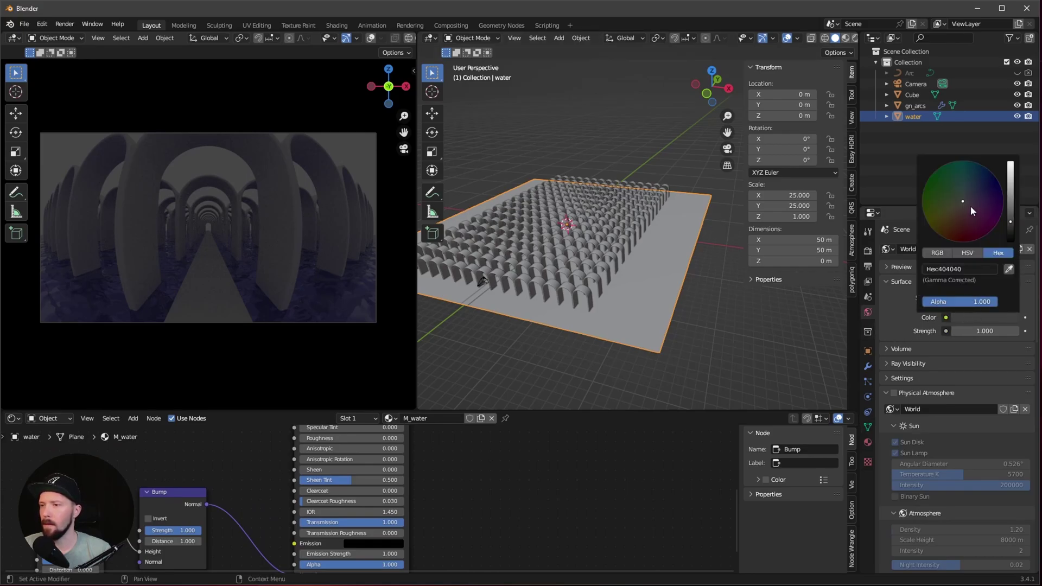
pyautogui.moveTo(970, 205)
pyautogui.mouseDown()
pyautogui.moveTo(975, 196)
pyautogui.moveTo(962, 207)
pyautogui.mouseUp()
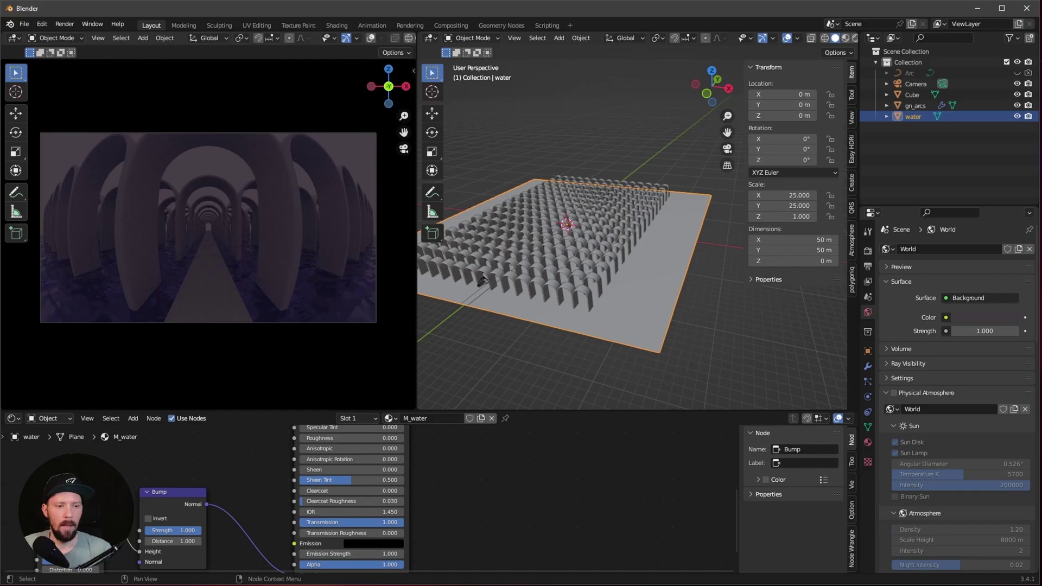
pyautogui.click(981, 317)
pyautogui.write('8CC4FF')
pyautogui.press('Return')
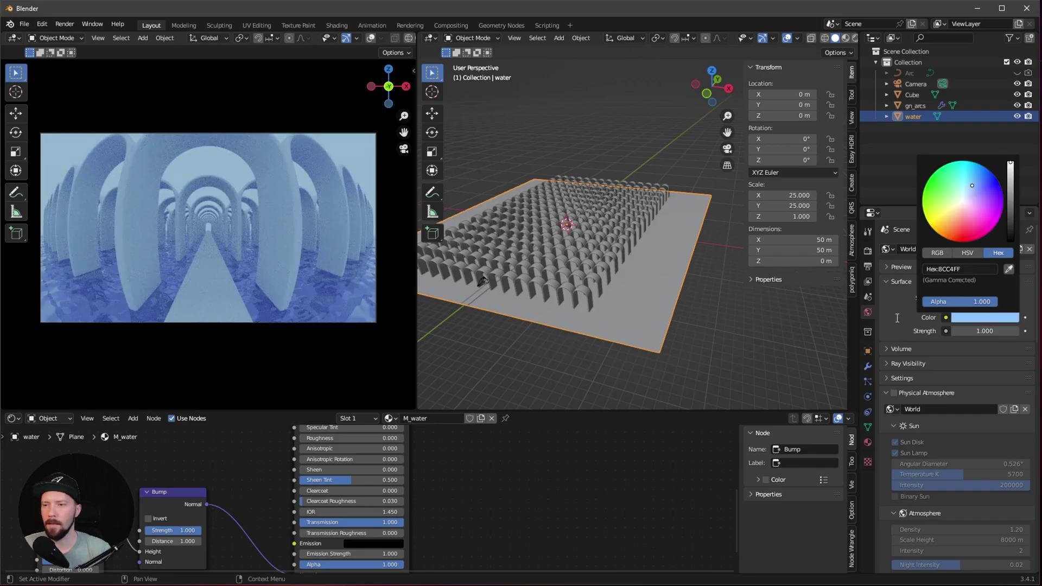
pyautogui.click(899, 317)
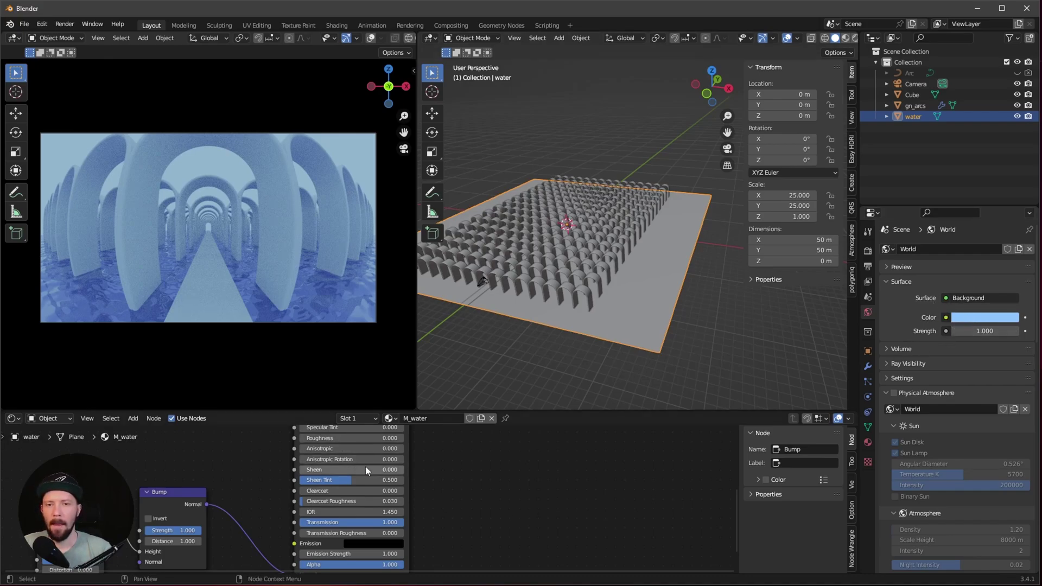
# Step: Add a new cube and make it 50 m wide in both X and Y
pyautogui.click(919, 145)
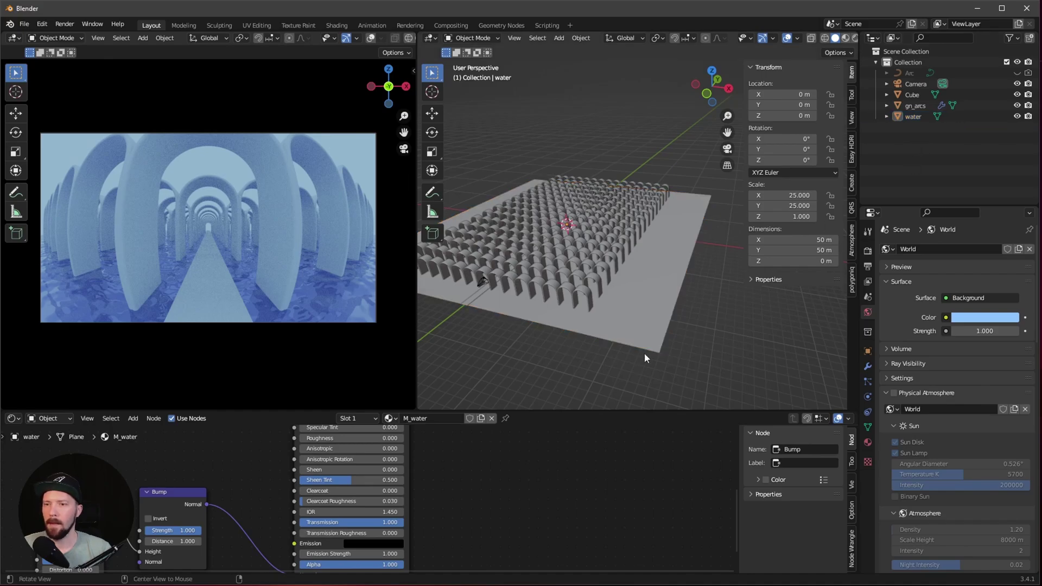
pyautogui.moveTo(643, 352); pyautogui.dragTo(636, 349, button='middle')
pyautogui.hotkey('shift', 'a')
pyautogui.moveTo(616, 350)
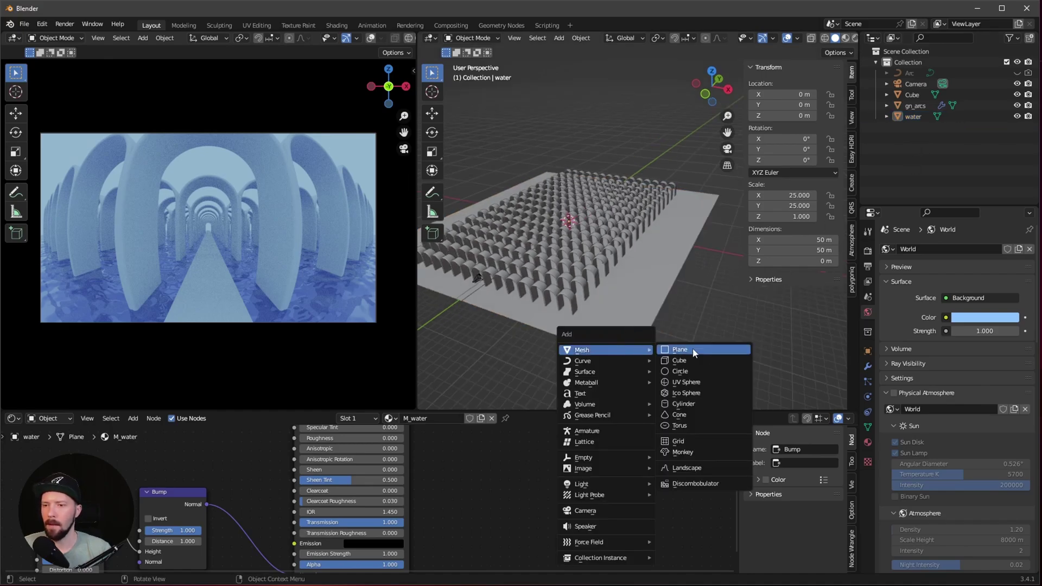
pyautogui.click(691, 361)
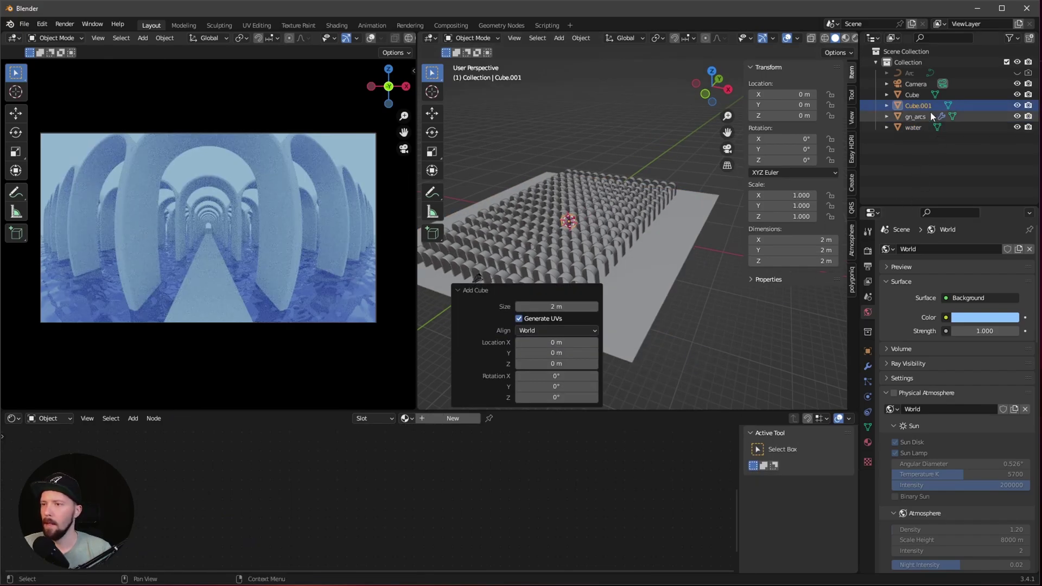
pyautogui.click(817, 239)
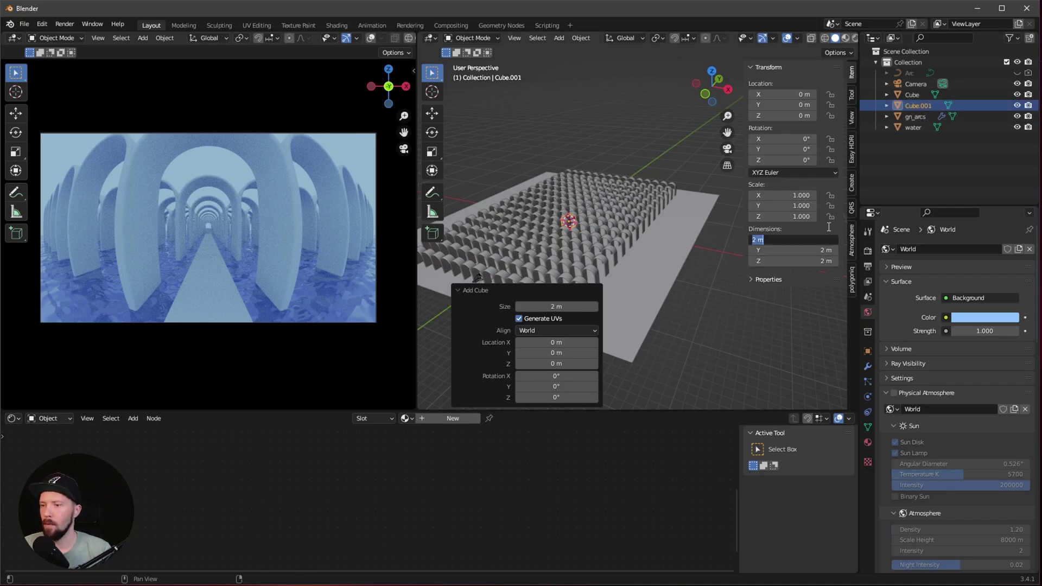
pyautogui.write('50')
pyautogui.press('Return')
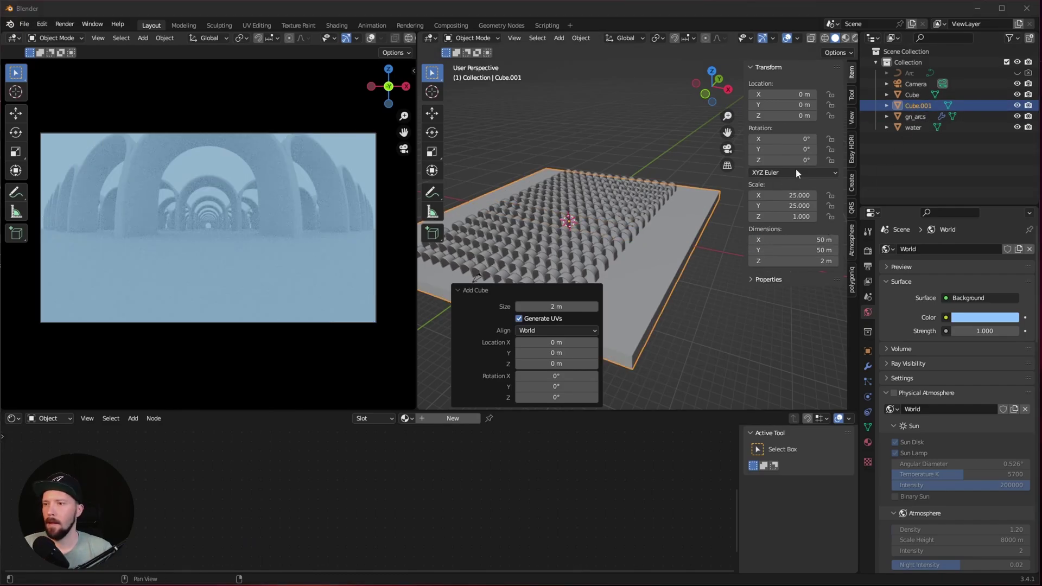
# Step: Set viewport shading colour to Random so each object gets its own colour
pyautogui.moveTo(675, 253); pyautogui.dragTo(524, 289, button='middle')
pyautogui.click(523, 290)
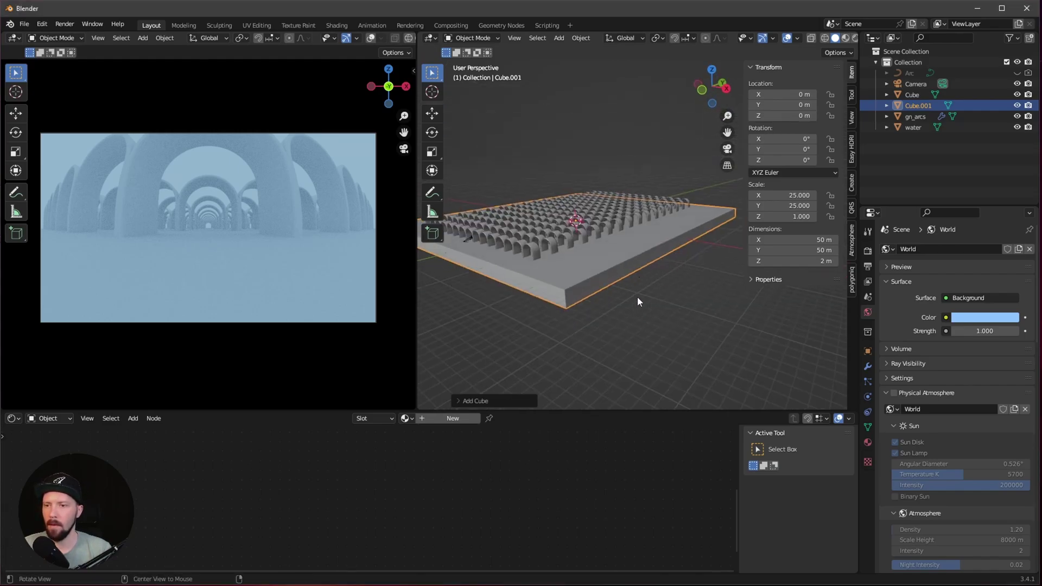
pyautogui.hscroll(2, 823, 39)
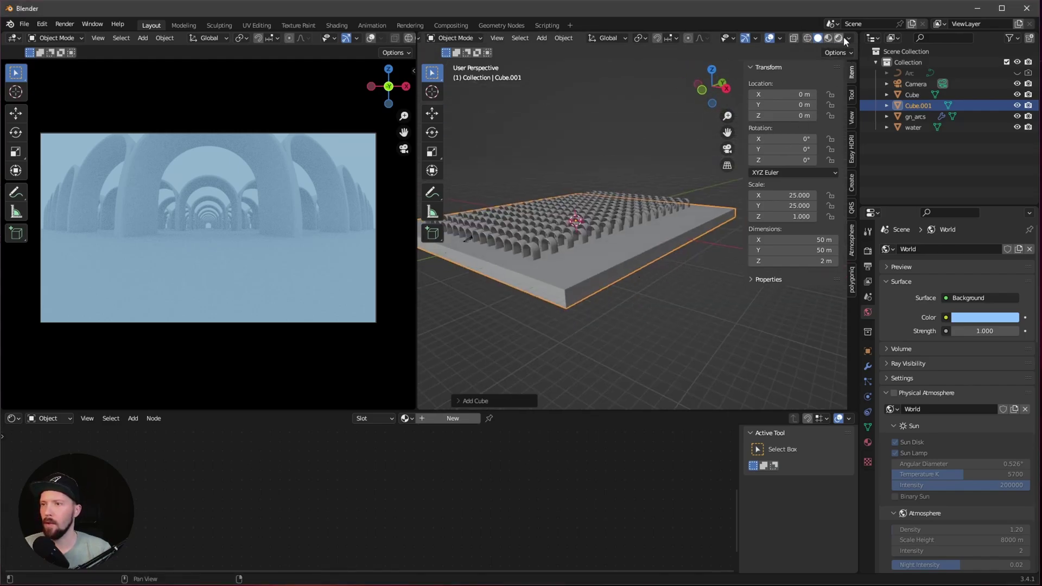
pyautogui.click(848, 37)
pyautogui.click(803, 177)
pyautogui.click(847, 178)
pyautogui.moveTo(672, 260); pyautogui.dragTo(575, 305, button='middle')
pyautogui.scroll(5, 574, 305)
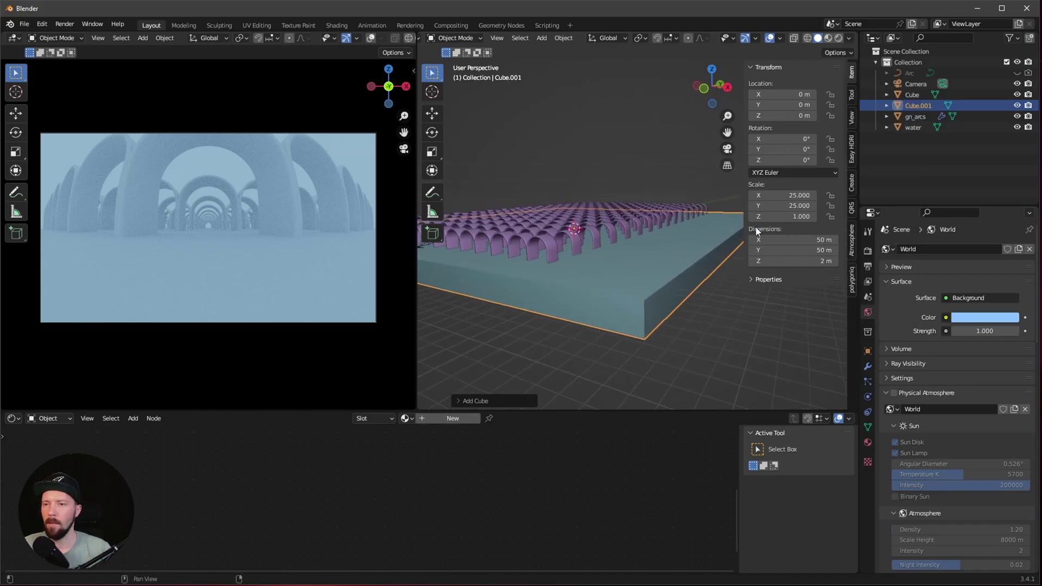
# Step: Lower the slab vertically and set its Z location to -1.05 m
pyautogui.press('g')
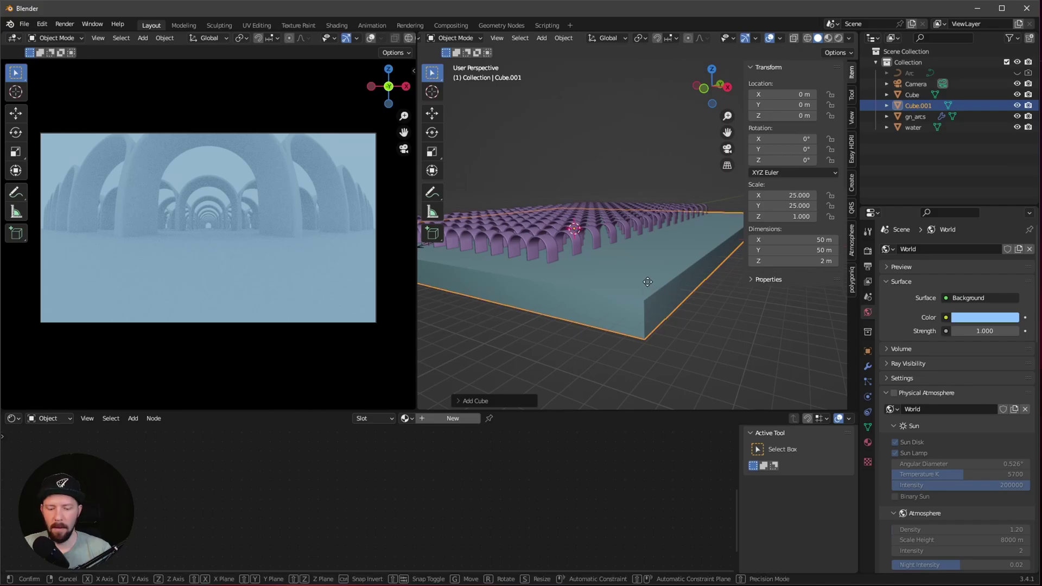
pyautogui.press('z')
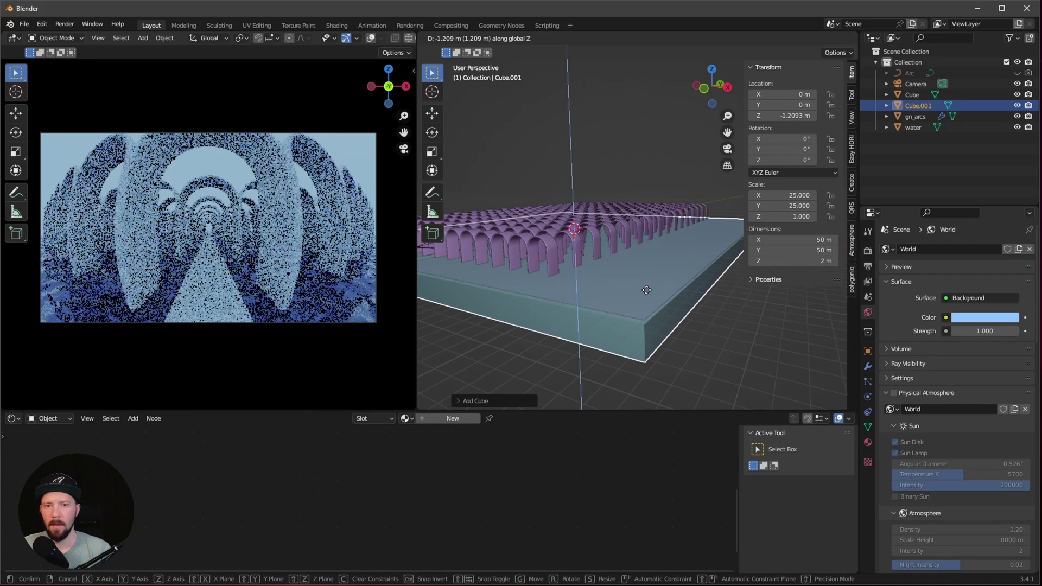
pyautogui.click(646, 293)
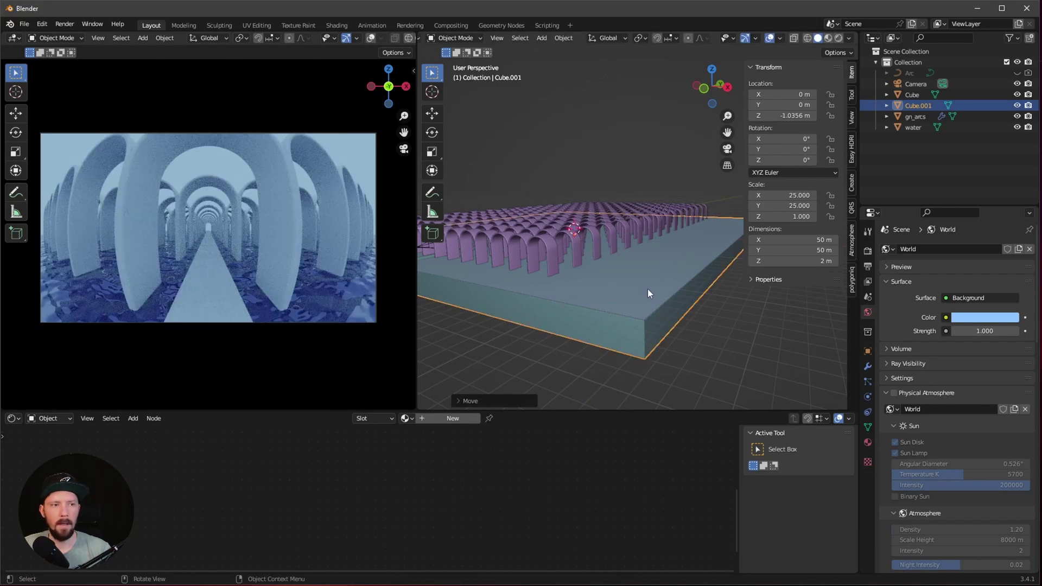
pyautogui.click(809, 115)
pyautogui.write('-1')
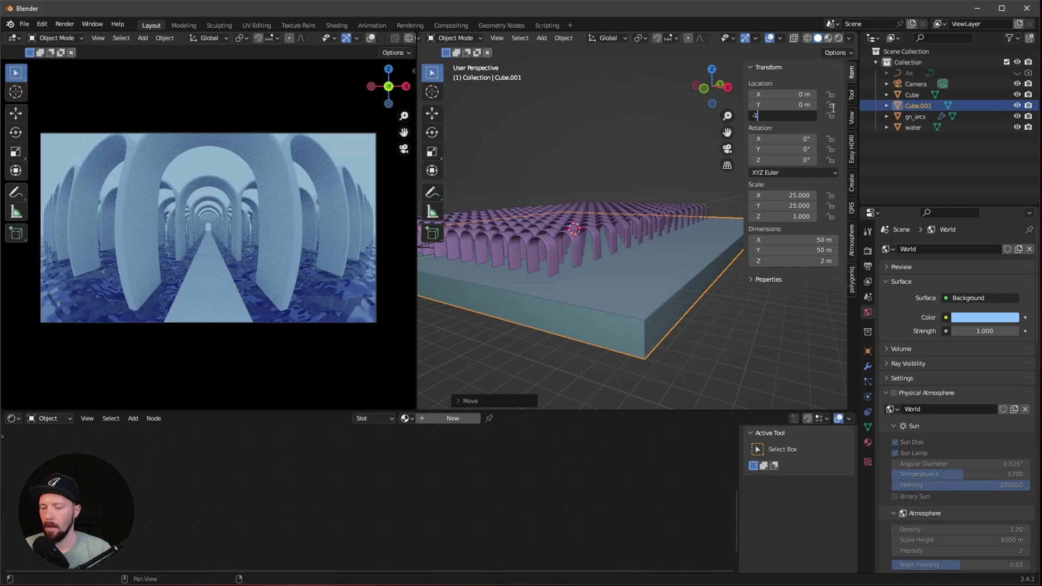
pyautogui.write('.05')
pyautogui.press('Return')
# Step: Rename the slab 'waterfog' and create a new material for it
pyautogui.moveTo(617, 305); pyautogui.dragTo(633, 328, button='middle')
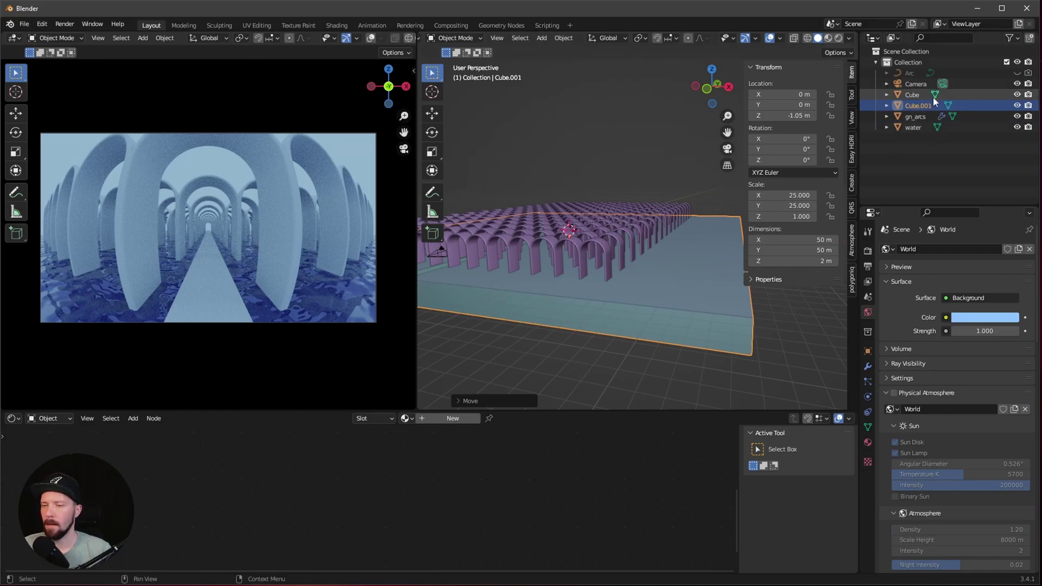
pyautogui.doubleClick(923, 107)
pyautogui.write('water')
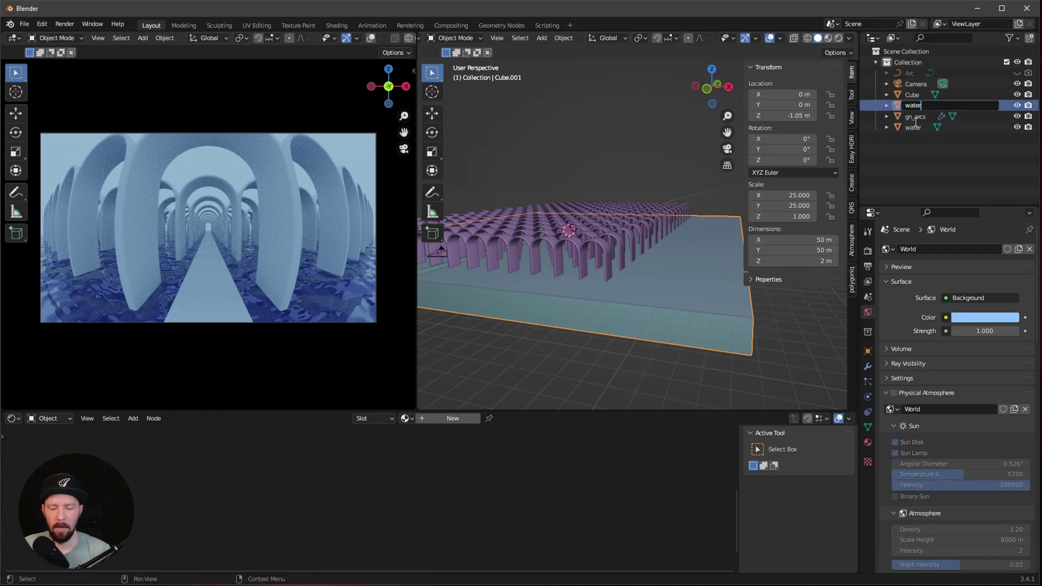
pyautogui.write('fog')
pyautogui.press('Return')
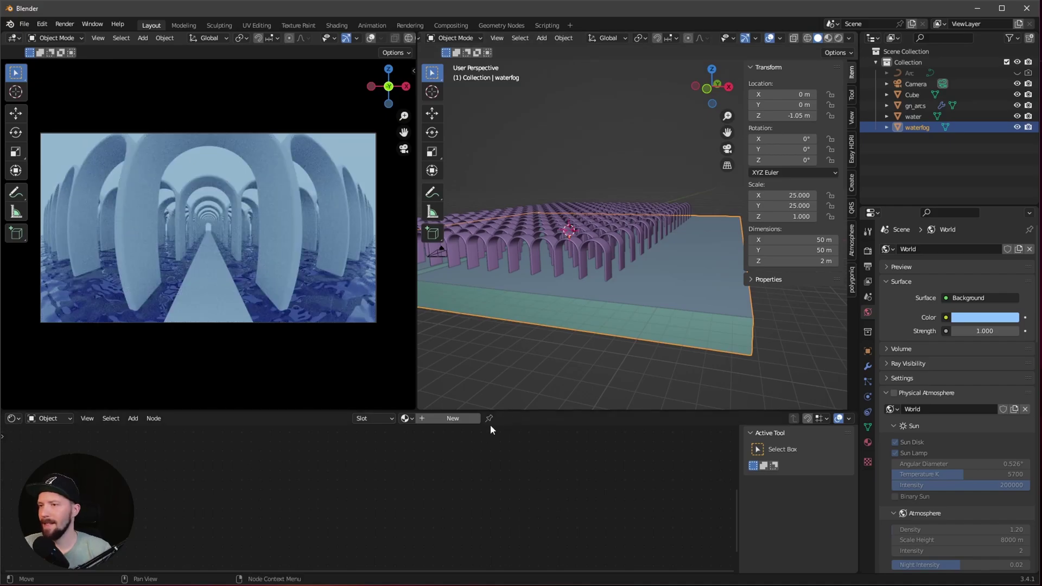
pyautogui.click(453, 419)
pyautogui.moveTo(459, 477); pyautogui.dragTo(468, 544, button='middle')
# Step: Delete the Principled BSDF and add a Volume Scatter node into the Material Output Volume
pyautogui.click(380, 456)
pyautogui.press('x')
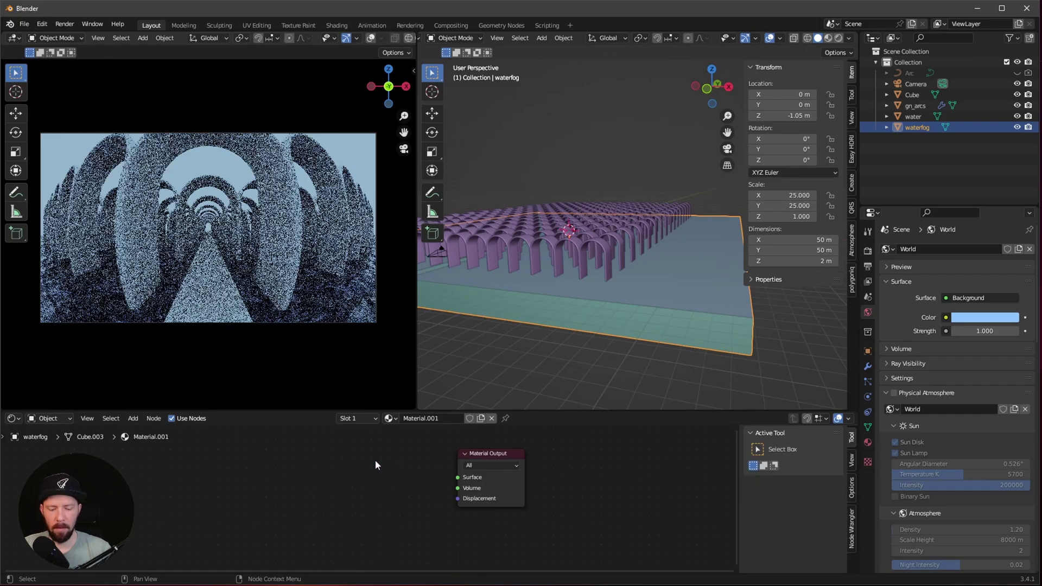
pyautogui.hotkey('shift', 'a')
pyautogui.write('s')
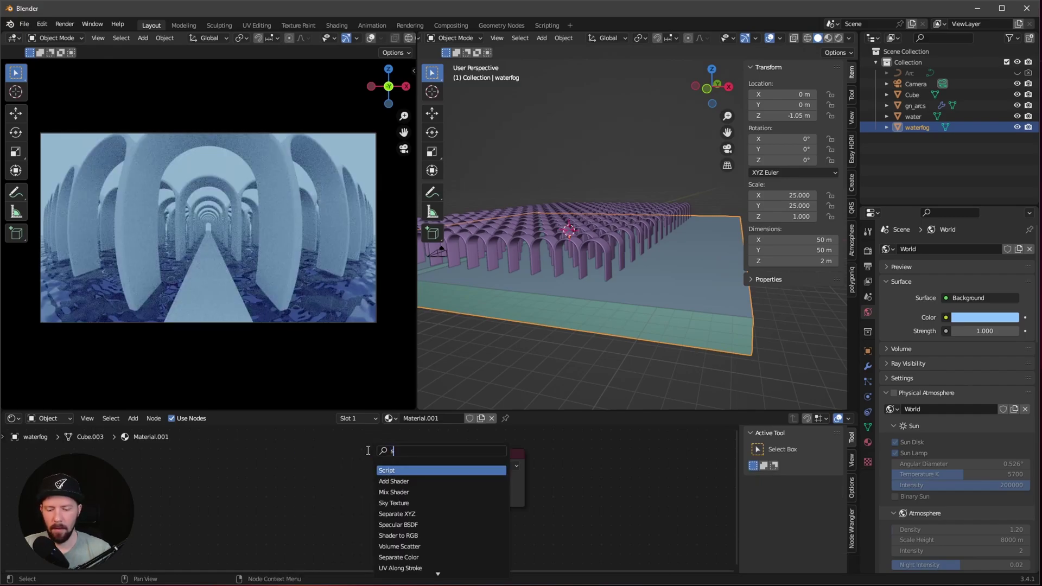
pyautogui.press('BackSpace')
pyautogui.write('vol')
pyautogui.press('Return')
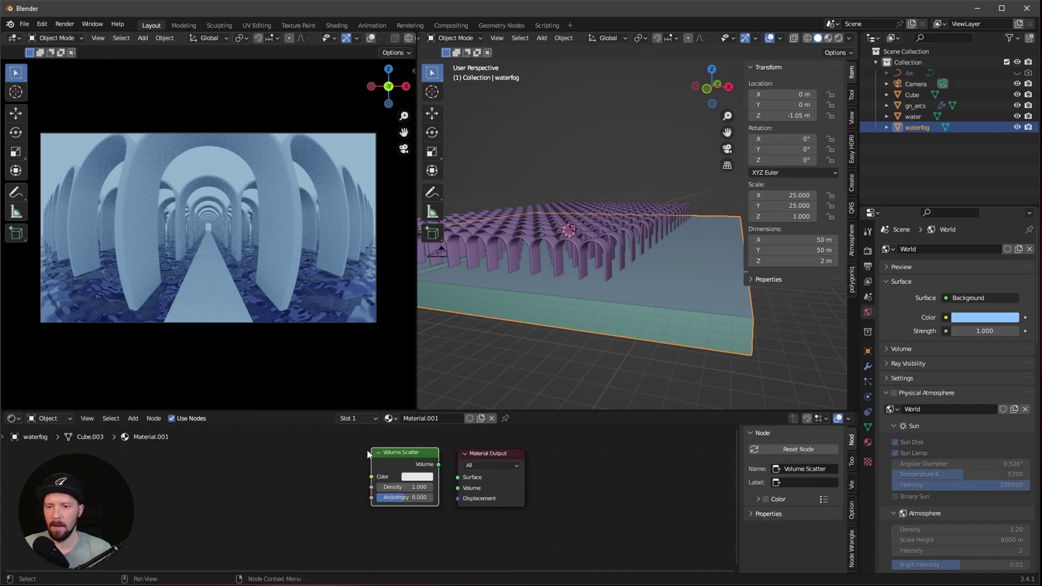
pyautogui.moveTo(408, 451); pyautogui.dragTo(458, 489)
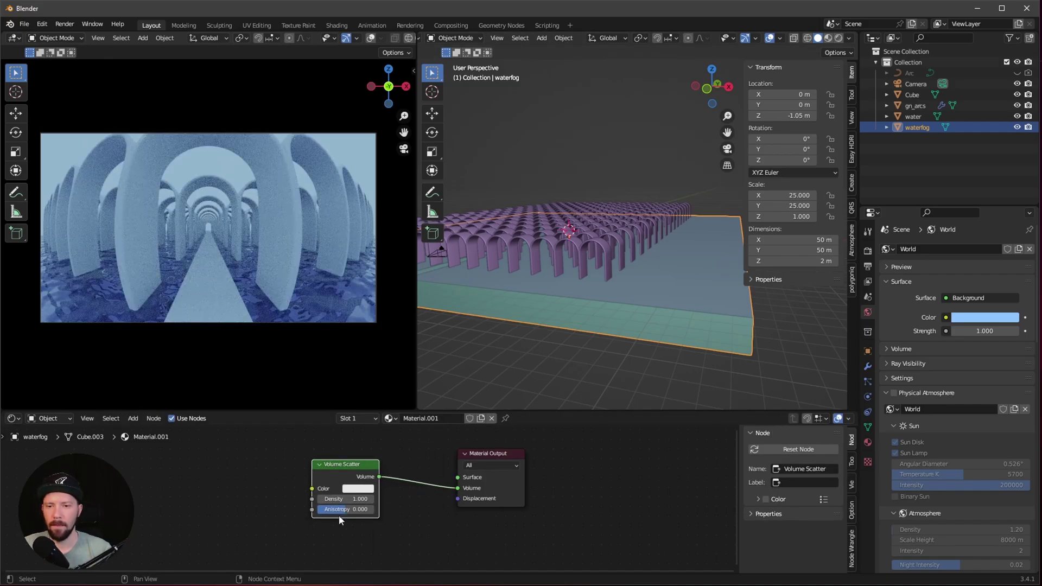
pyautogui.moveTo(604, 349); pyautogui.dragTo(563, 369, button='middle')
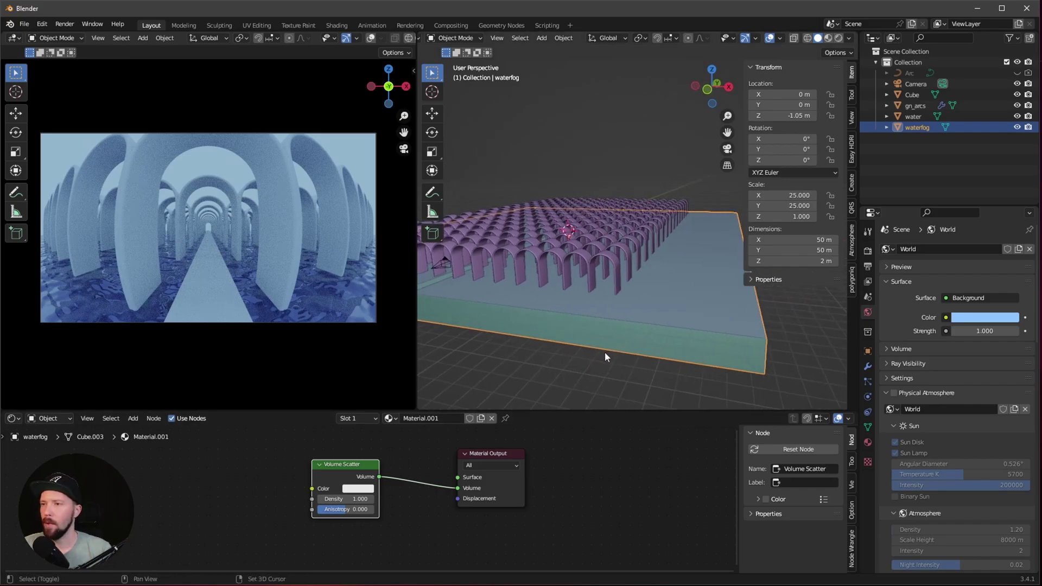
# Step: Add an area light rotated 180° on Y
pyautogui.hotkey('shift', 'a')
pyautogui.moveTo(577, 480)
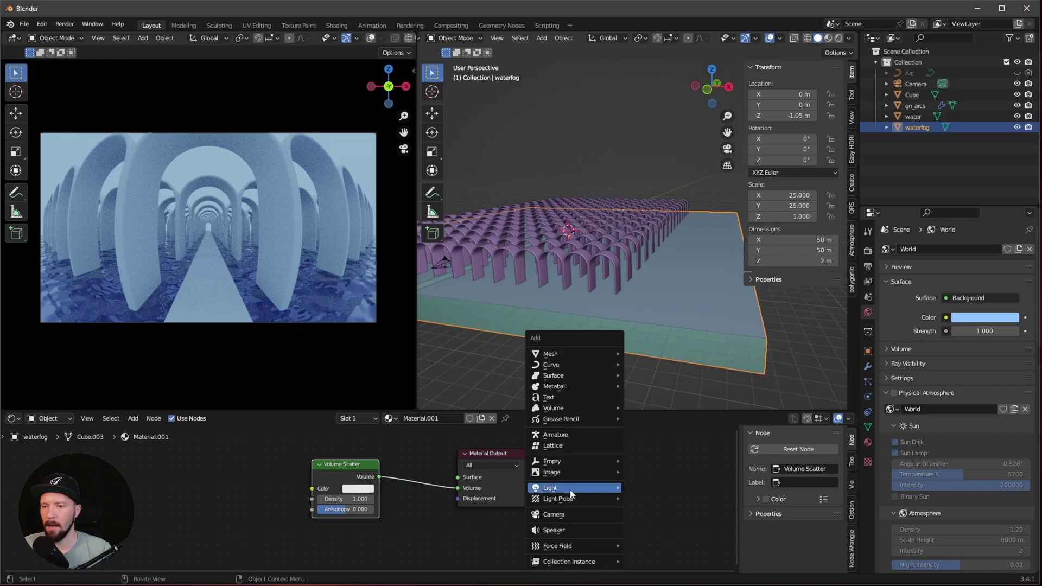
pyautogui.click(666, 524)
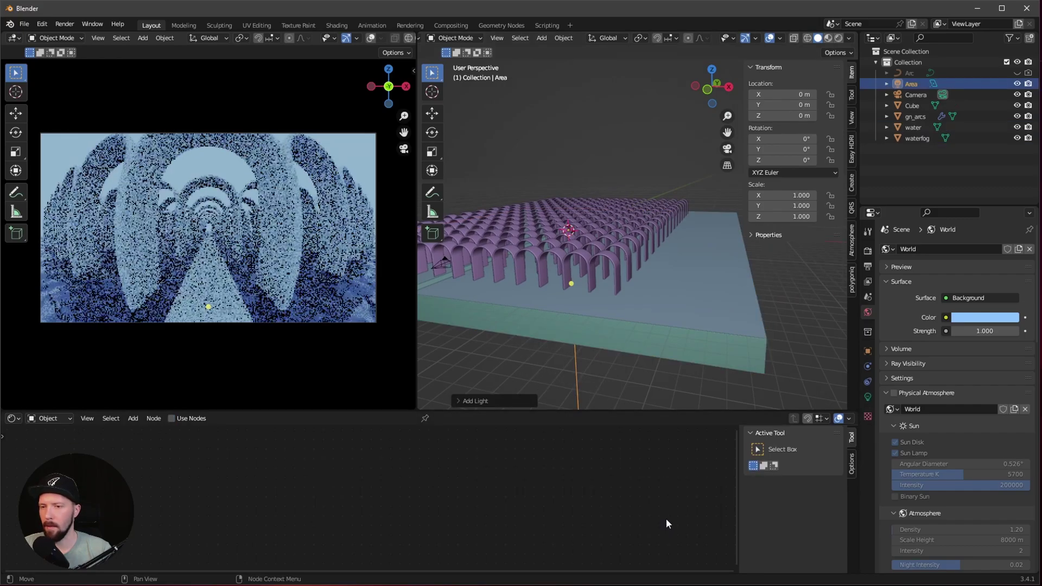
pyautogui.doubleClick(807, 146)
pyautogui.write('180')
pyautogui.press('Return')
# Step: Turn on X-ray and set the light's Z location to -1.1 m
pyautogui.moveTo(599, 249); pyautogui.dragTo(642, 254, button='middle')
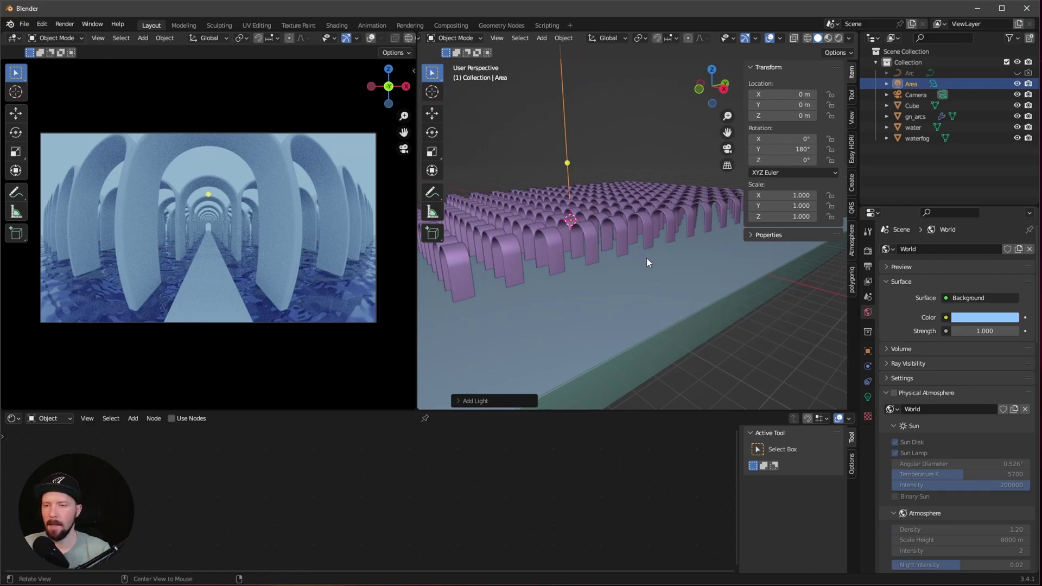
pyautogui.hotkey('alt', 'z')
pyautogui.moveTo(640, 264); pyautogui.dragTo(624, 247, button='middle')
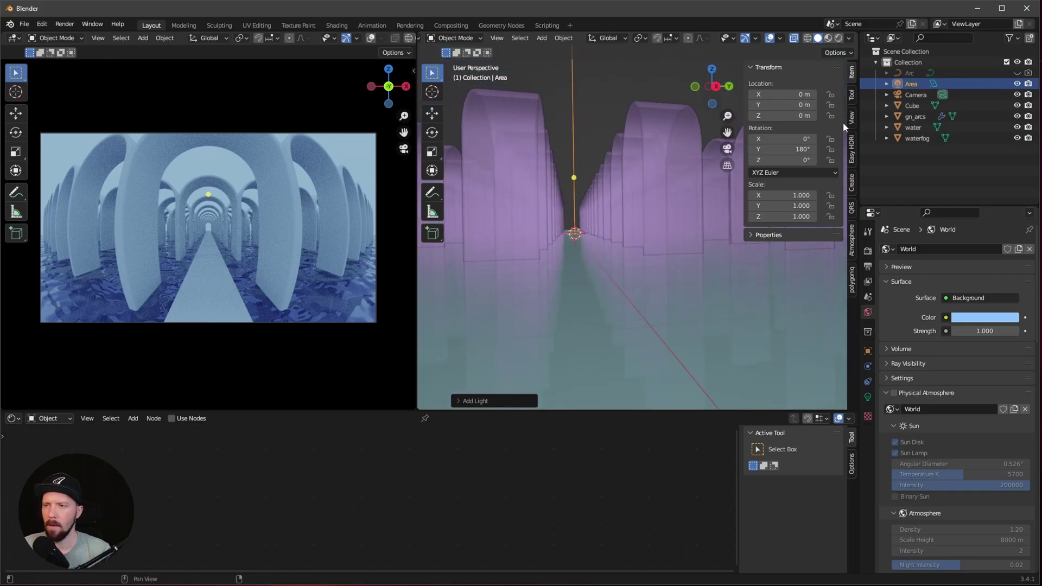
pyautogui.click(796, 115)
pyautogui.write('-1.1')
pyautogui.press('Return')
# Step: Set the area light's size to 50 m and its power to 50000 W
pyautogui.click(867, 396)
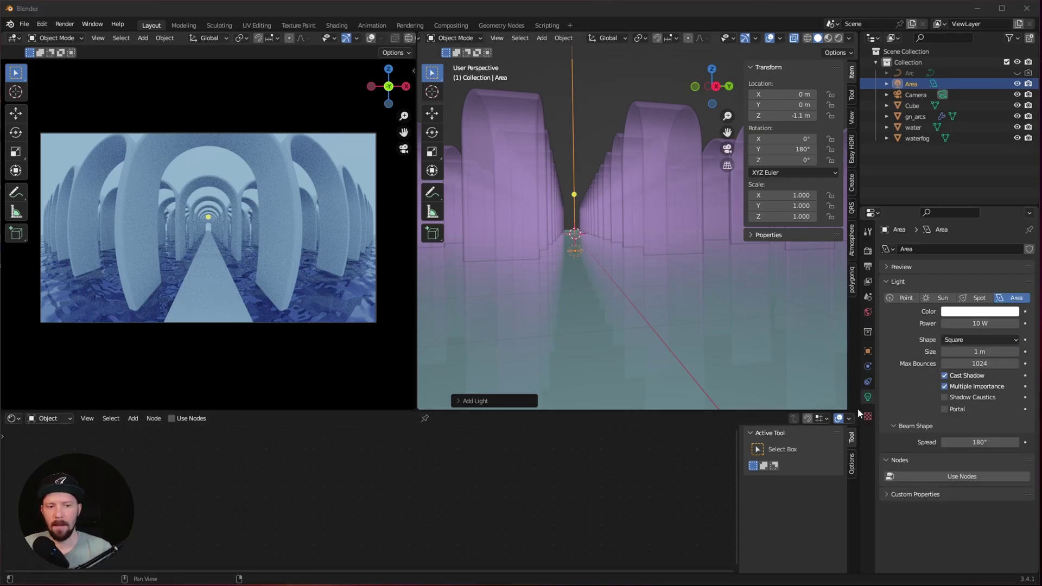
pyautogui.doubleClick(999, 348)
pyautogui.write('50')
pyautogui.press('Return')
pyautogui.scroll(-3, 622, 278)
pyautogui.moveTo(627, 275); pyautogui.dragTo(634, 298, button='middle')
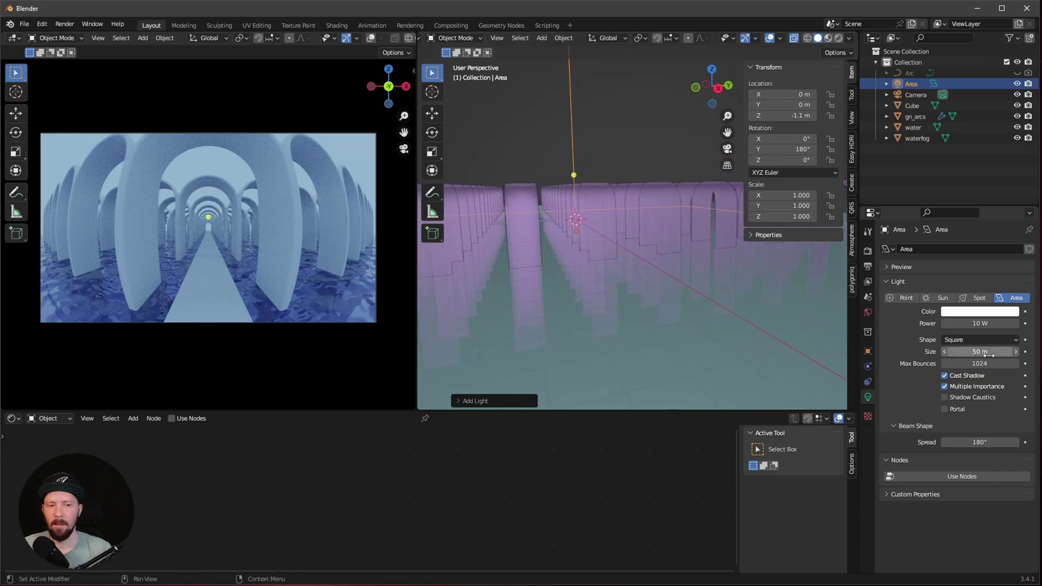
pyautogui.doubleClick(992, 322)
pyautogui.write('50')
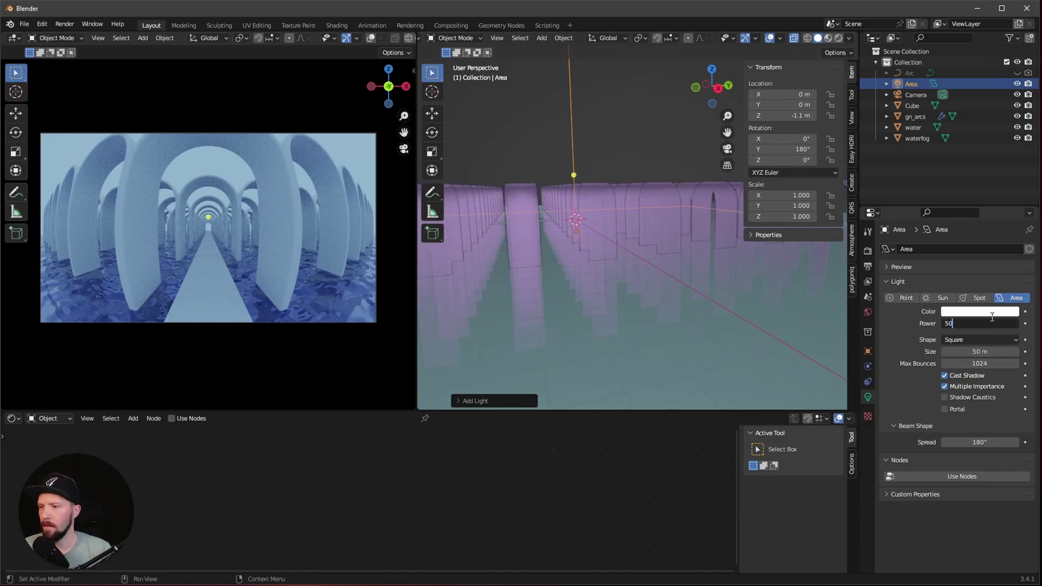
pyautogui.write('000')
pyautogui.press('Return')
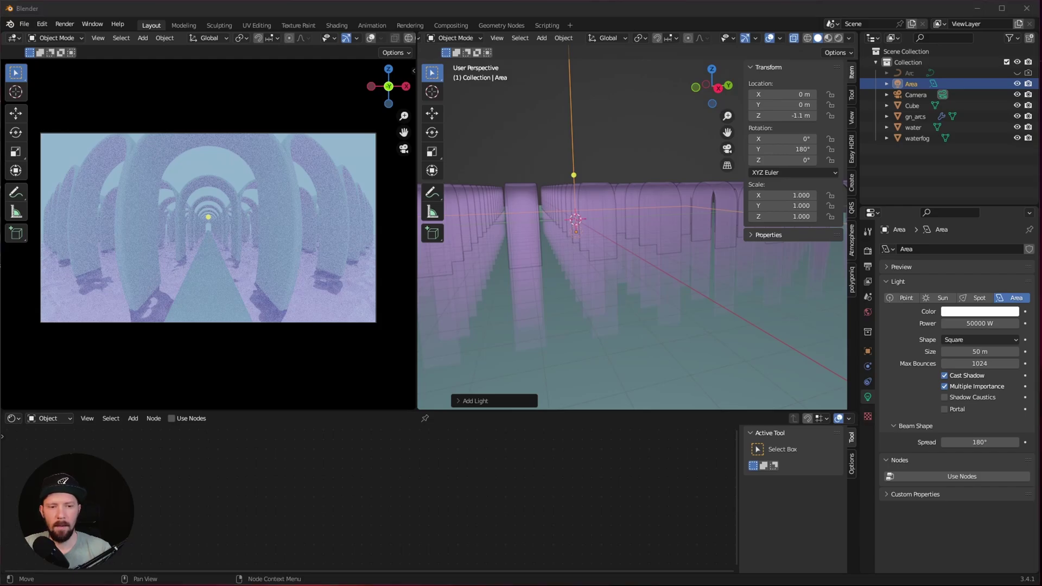
# Step: Colour the area light orange with hex FFA059, then deselect it
pyautogui.click(979, 311)
pyautogui.click(969, 273)
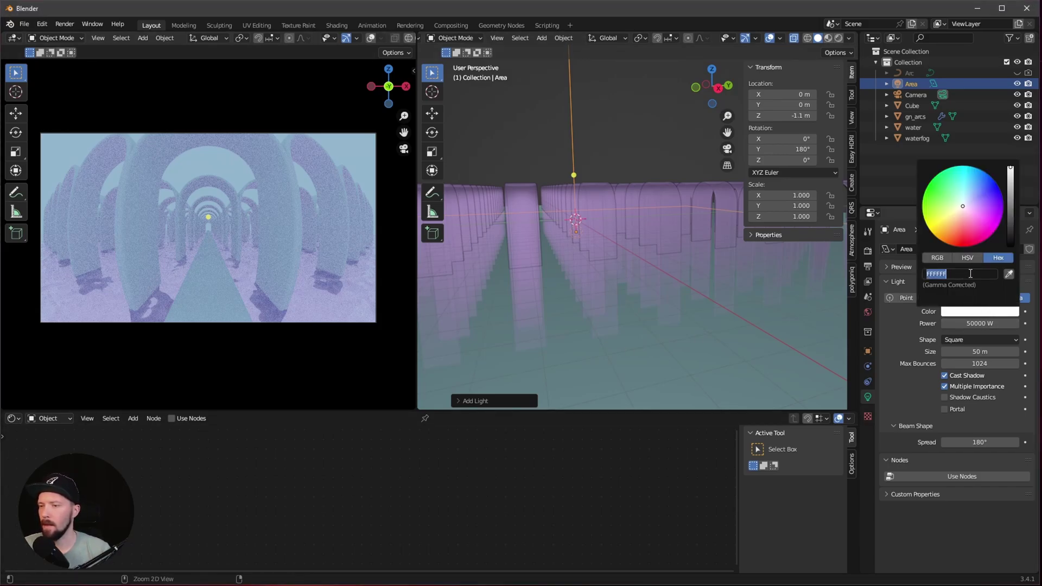
pyautogui.write('FFA059')
pyautogui.press('Return')
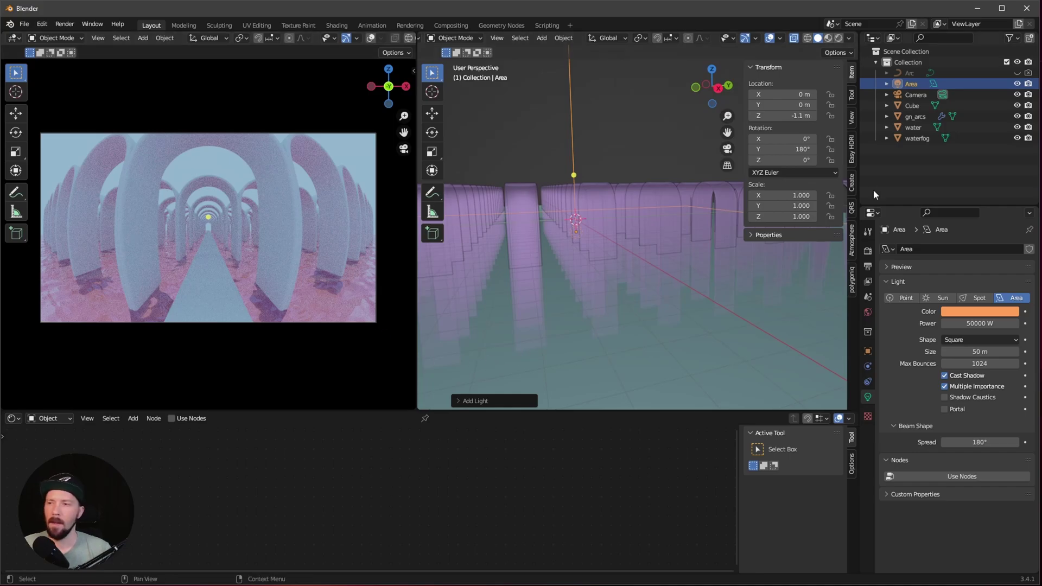
pyautogui.click(911, 190)
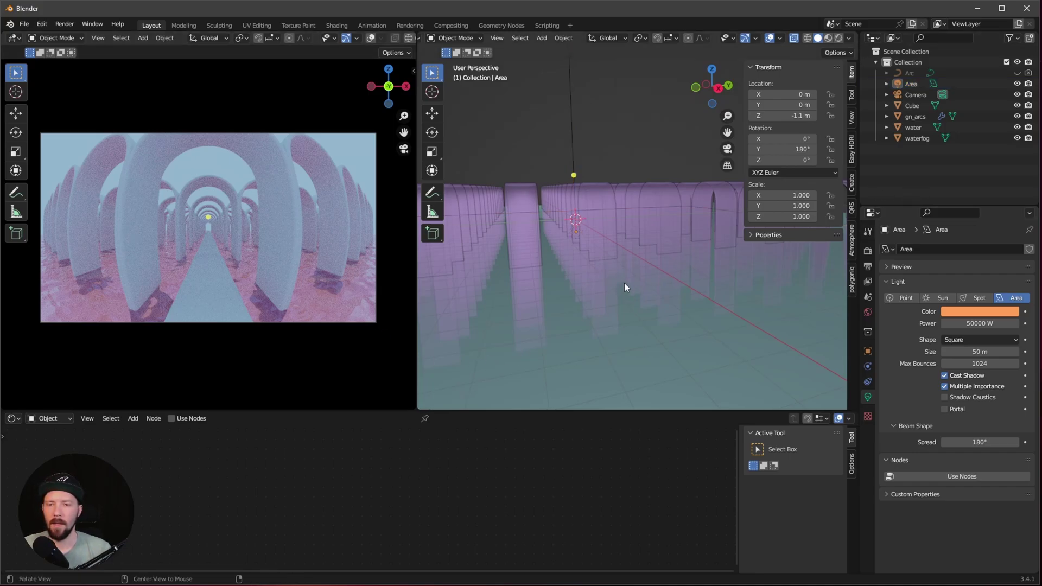
# Step: Add a Sun light and give it the light-orange colour FFC36D
pyautogui.moveTo(624, 284); pyautogui.dragTo(636, 286, button='middle')
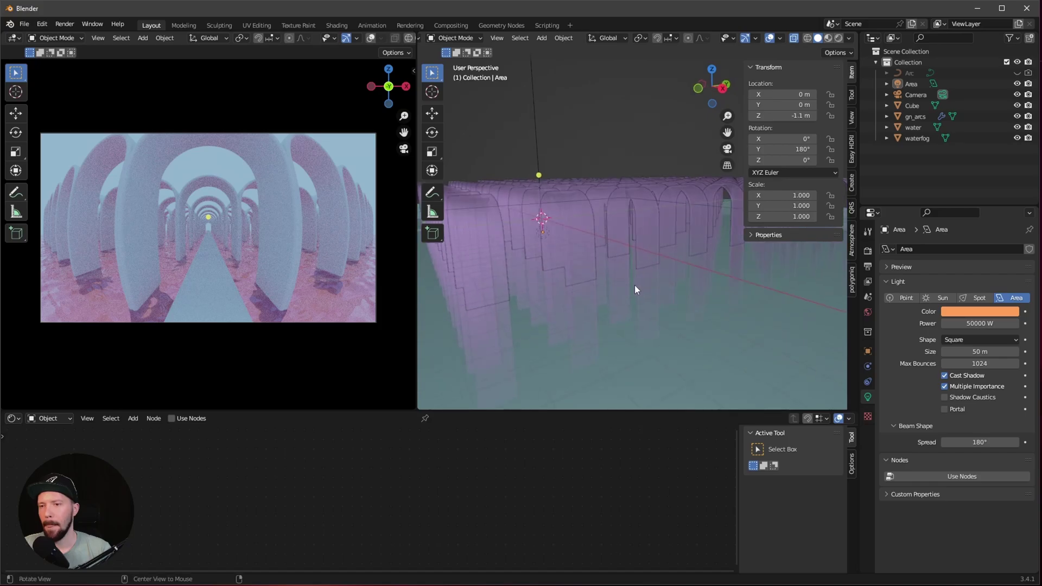
pyautogui.hotkey('shift', 'a')
pyautogui.moveTo(635, 273)
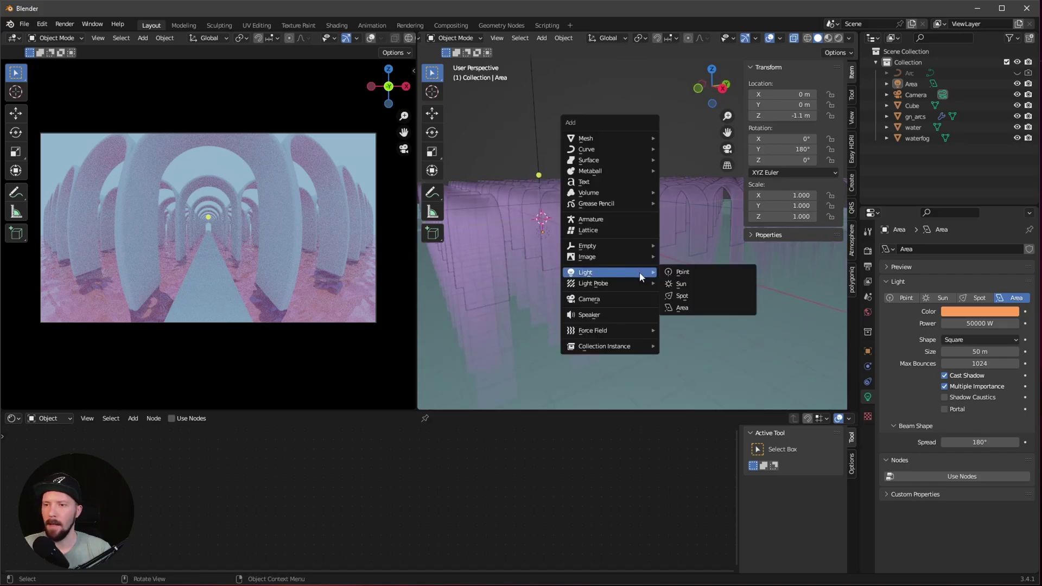
pyautogui.click(702, 284)
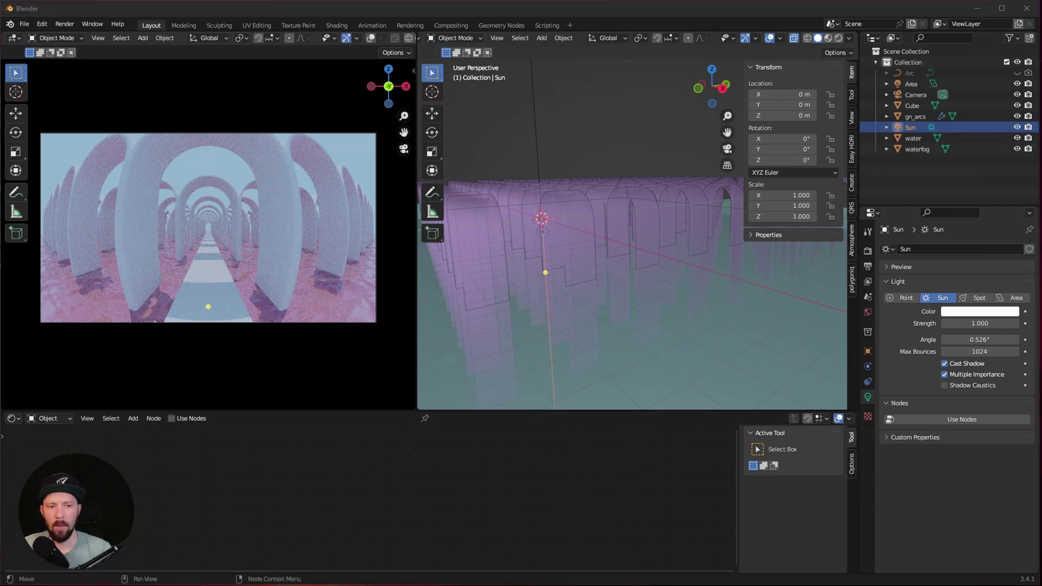
pyautogui.click(980, 311)
pyautogui.click(960, 274)
pyautogui.write('FFC36D')
pyautogui.press('Return')
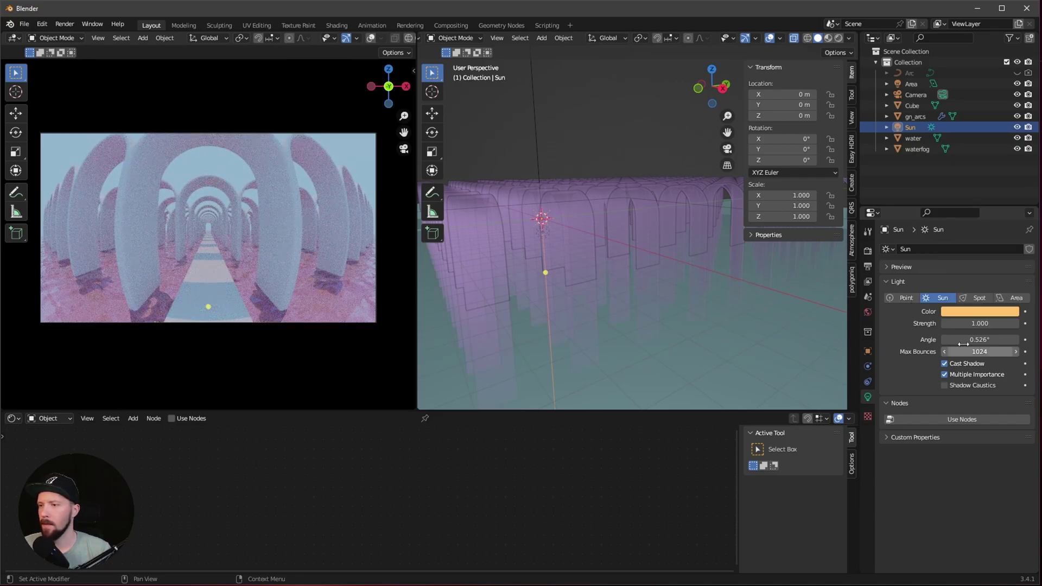
# Step: Set the sun's strength to 5 and angle to 0°, then view through the camera
pyautogui.click(1000, 322)
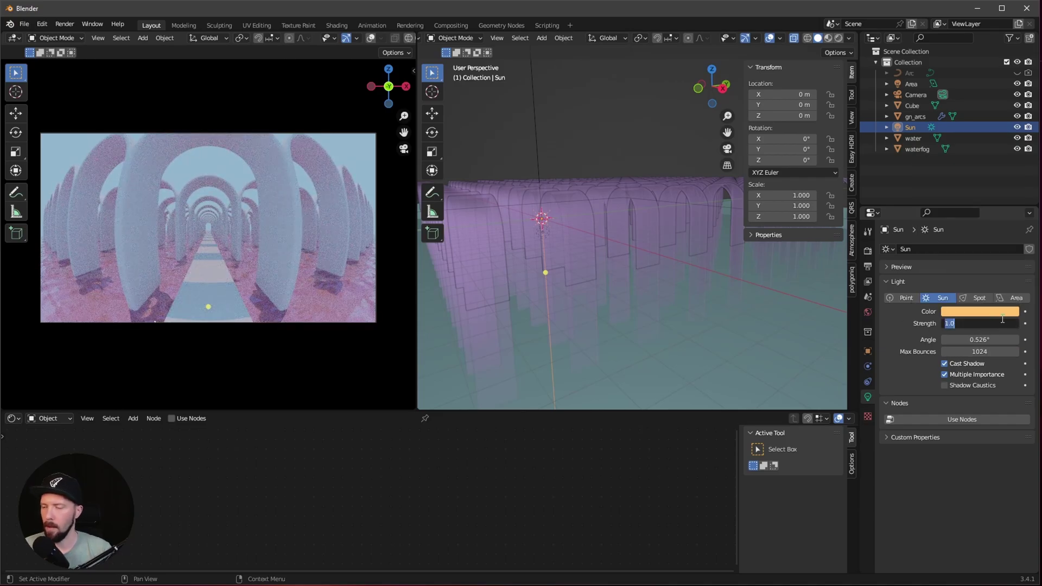
pyautogui.write('5')
pyautogui.press('Return')
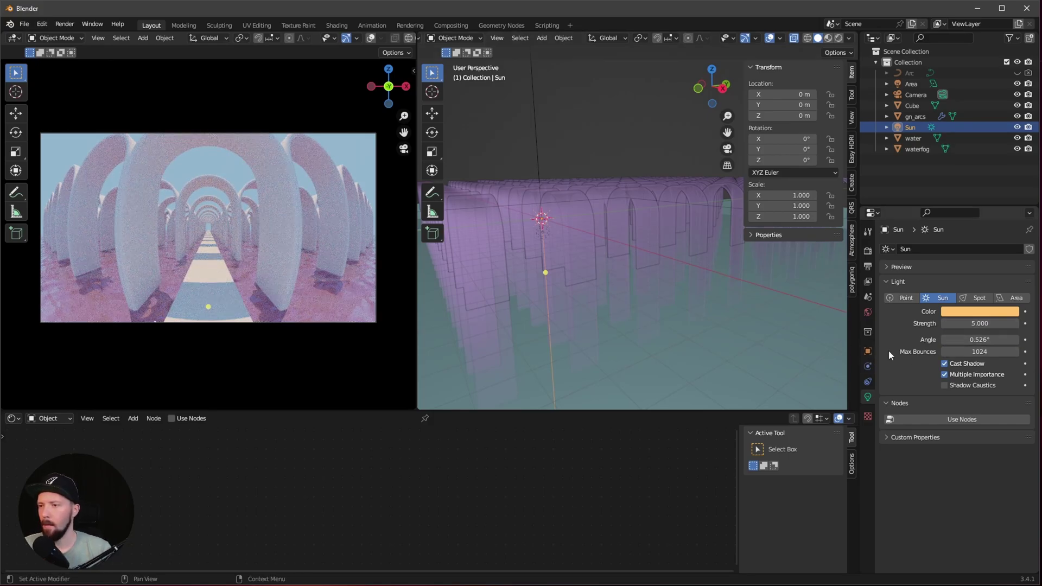
pyautogui.doubleClick(980, 339)
pyautogui.write('0')
pyautogui.press('Return')
pyautogui.scroll(6, 191, 289)
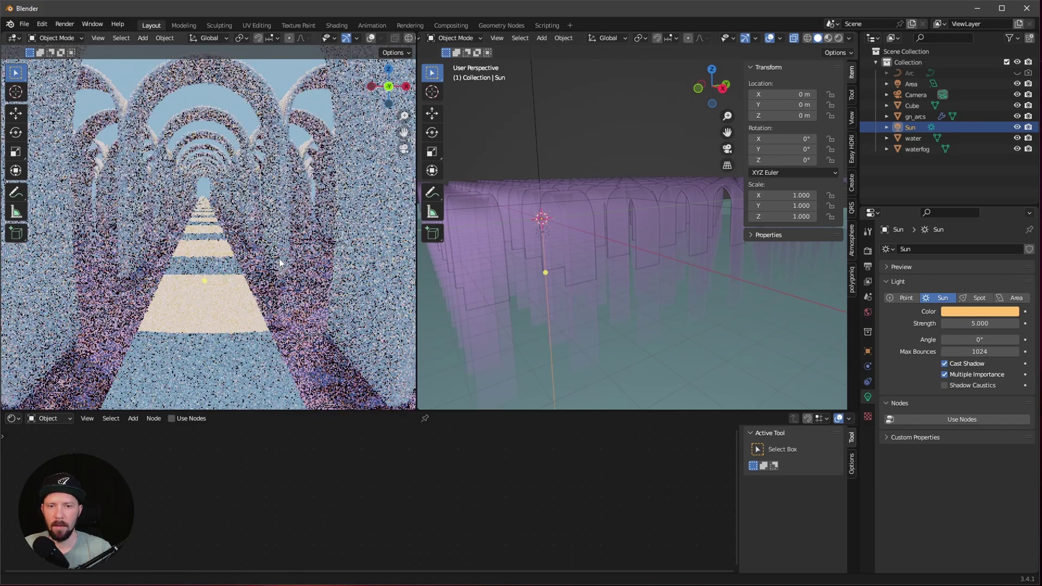
pyautogui.moveTo(974, 339); pyautogui.dragTo(999, 340)
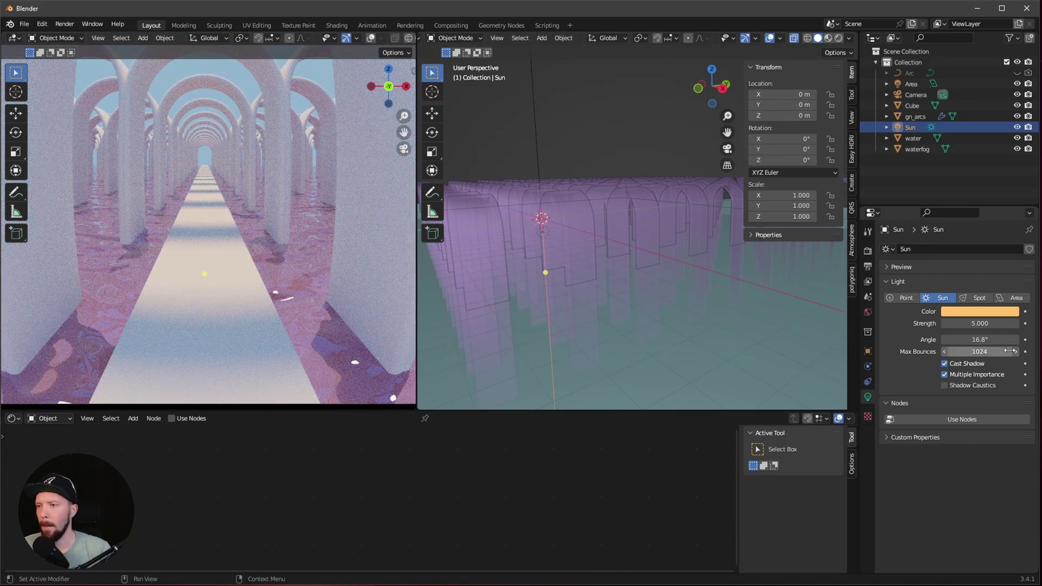
pyautogui.press('BackSpace')
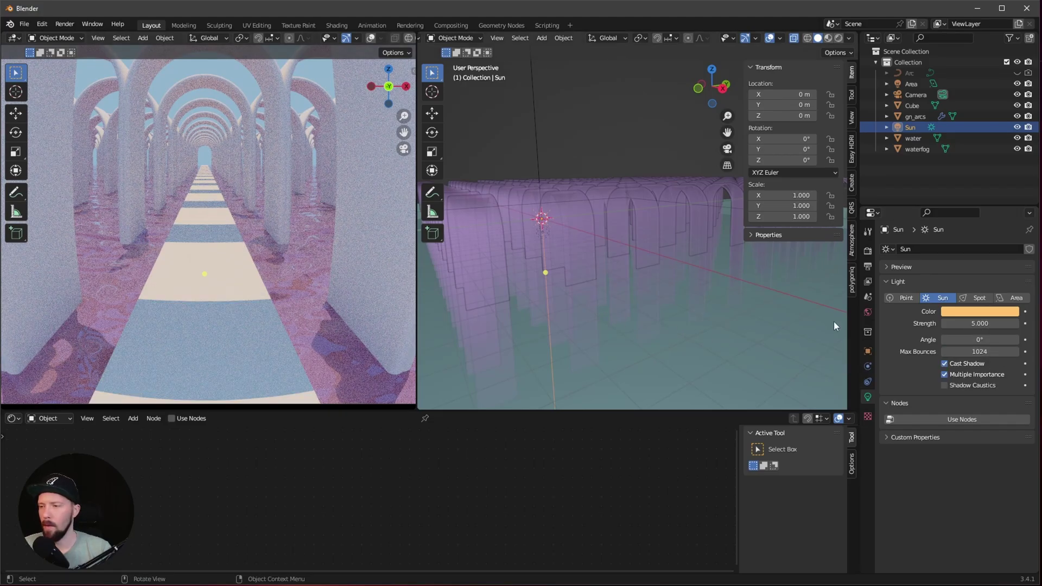
pyautogui.press('KP_0')
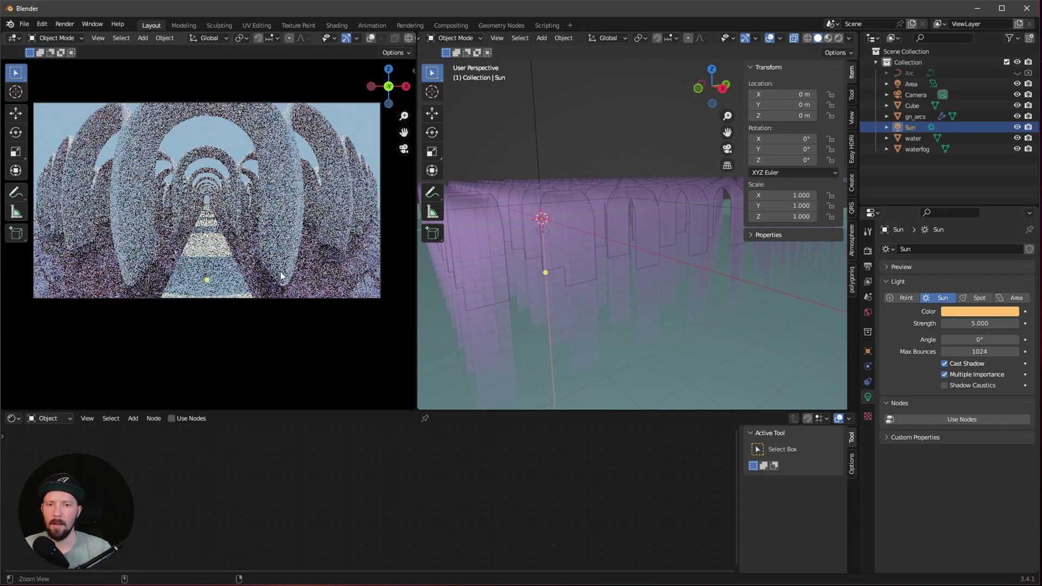
pyautogui.keyDown('shift'); pyautogui.moveTo(286, 266); pyautogui.dragTo(294, 294, button='middle'); pyautogui.keyUp('shift')
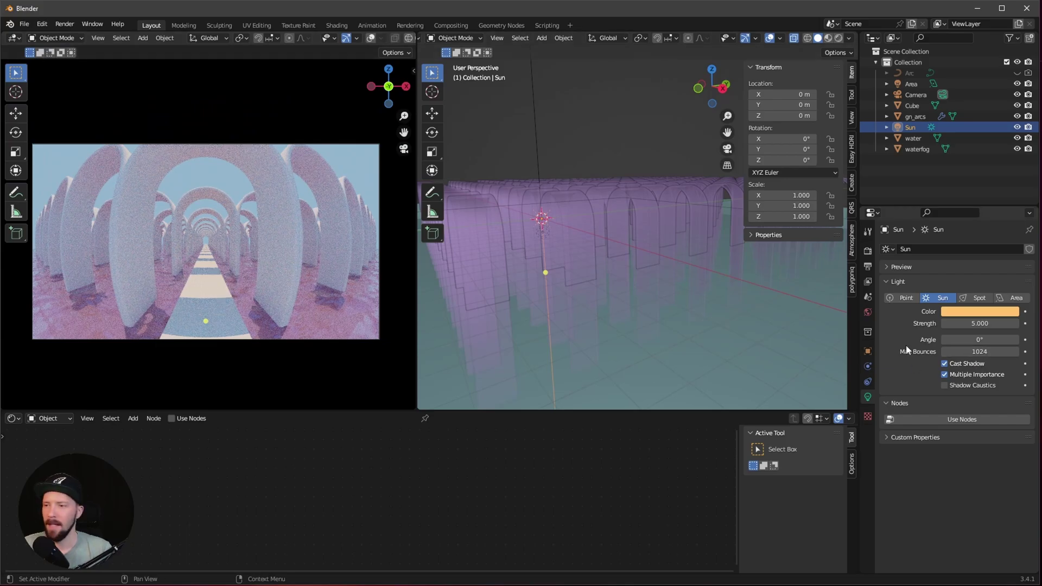
# Step: Rotate the Sun to -50° on X and 42° on Y in its transform settings
pyautogui.click(868, 351)
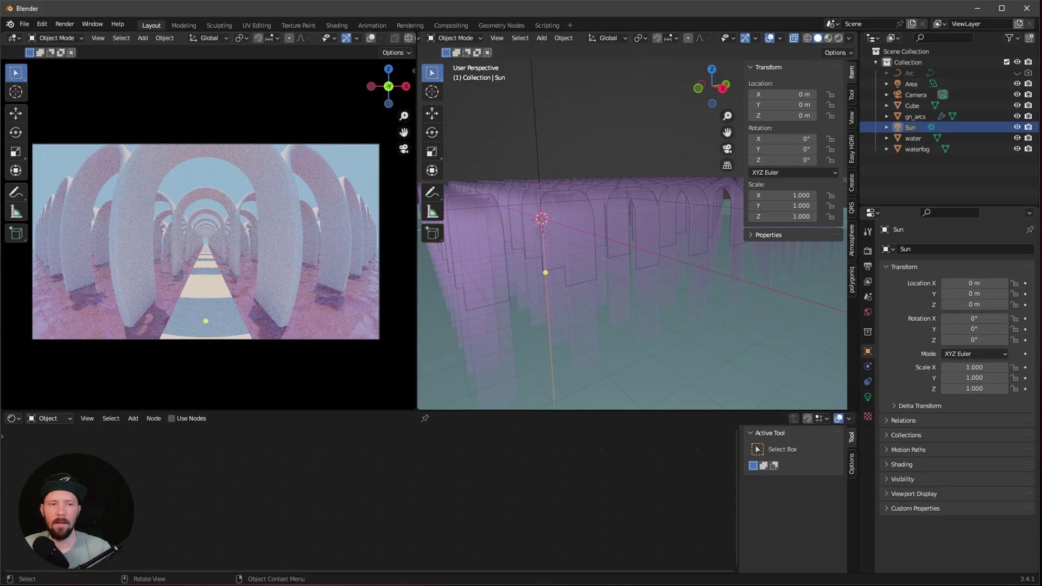
pyautogui.click(969, 318)
pyautogui.write('-50')
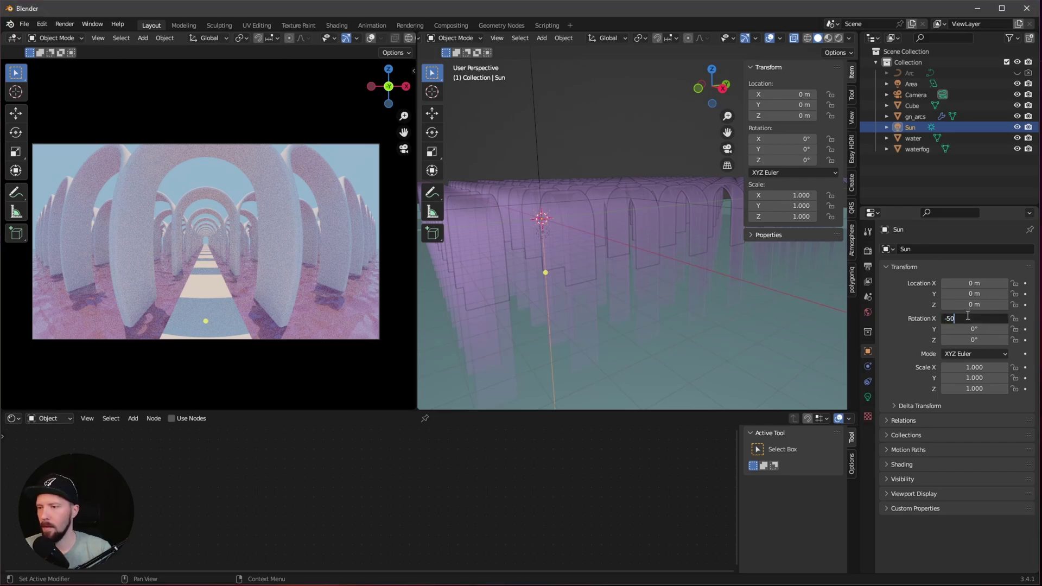
pyautogui.press('Tab')
pyautogui.write('42')
pyautogui.press('Return')
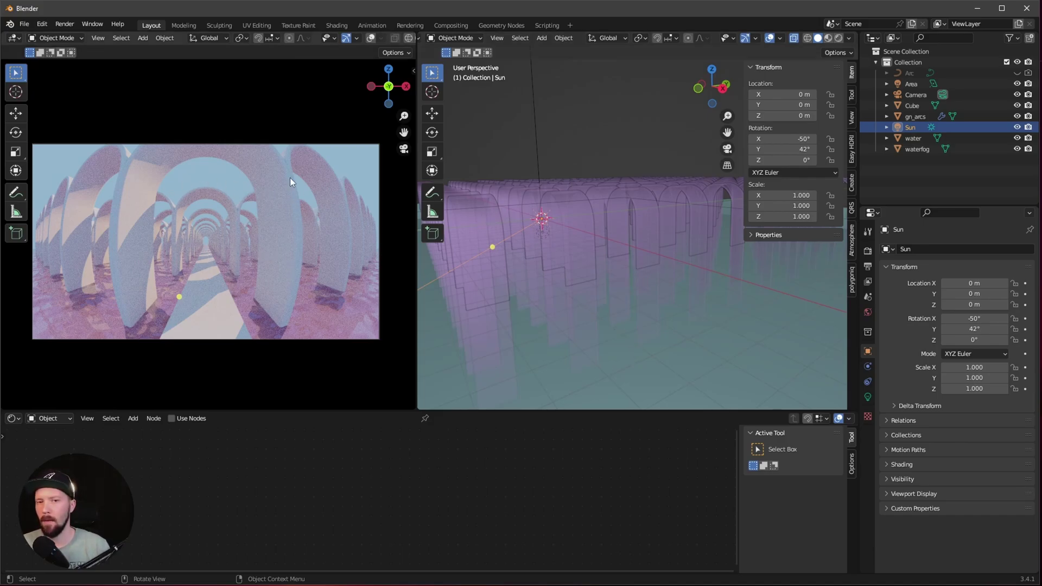
# Step: Add a new cube and rename it 'fog'
pyautogui.click(890, 174)
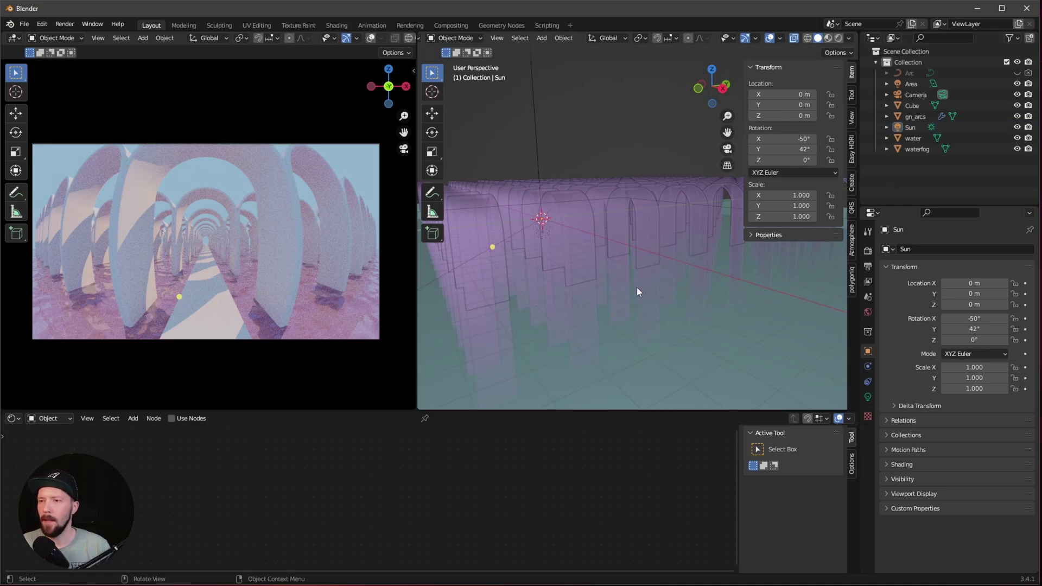
pyautogui.hotkey('shift', 'a')
pyautogui.moveTo(624, 148)
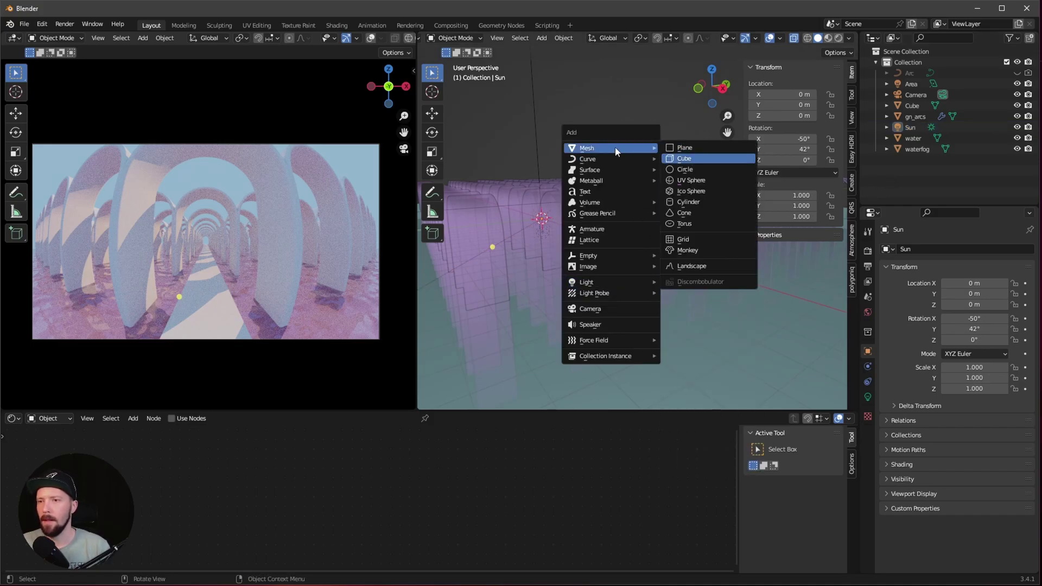
pyautogui.click(685, 159)
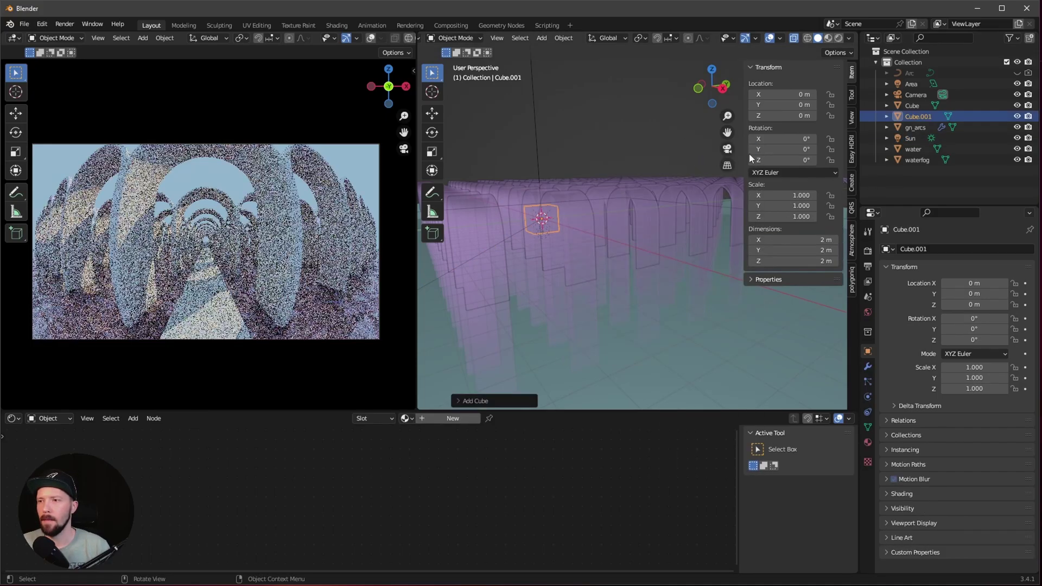
pyautogui.doubleClick(917, 116)
pyautogui.write('fog')
pyautogui.press('Return')
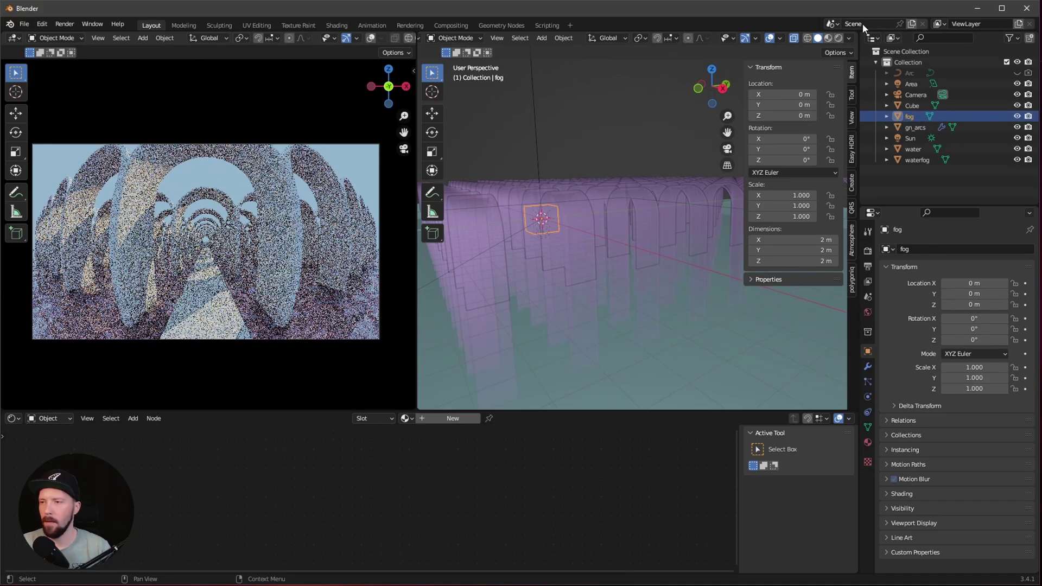
# Step: Set the fog box's dimensions to 50 × 50 × 10 m
pyautogui.doubleClick(795, 239)
pyautogui.write('50')
pyautogui.press('Tab')
pyautogui.write('50')
pyautogui.press('Tab')
pyautogui.write('10')
pyautogui.press('Return')
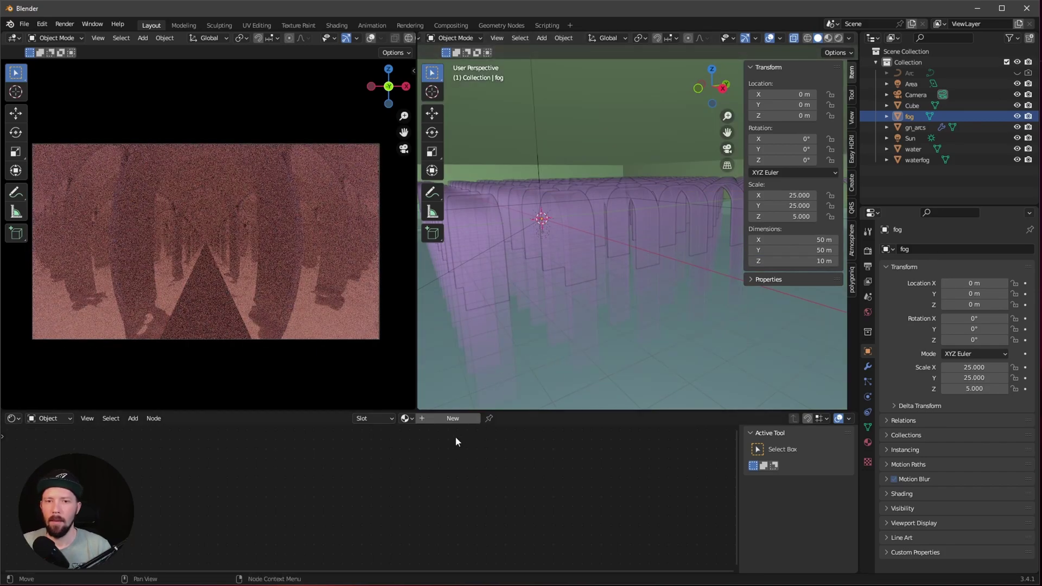
# Step: Create a new material for the fog box named M_fog
pyautogui.click(452, 418)
pyautogui.click(385, 463)
pyautogui.press('x')
pyautogui.click(426, 418)
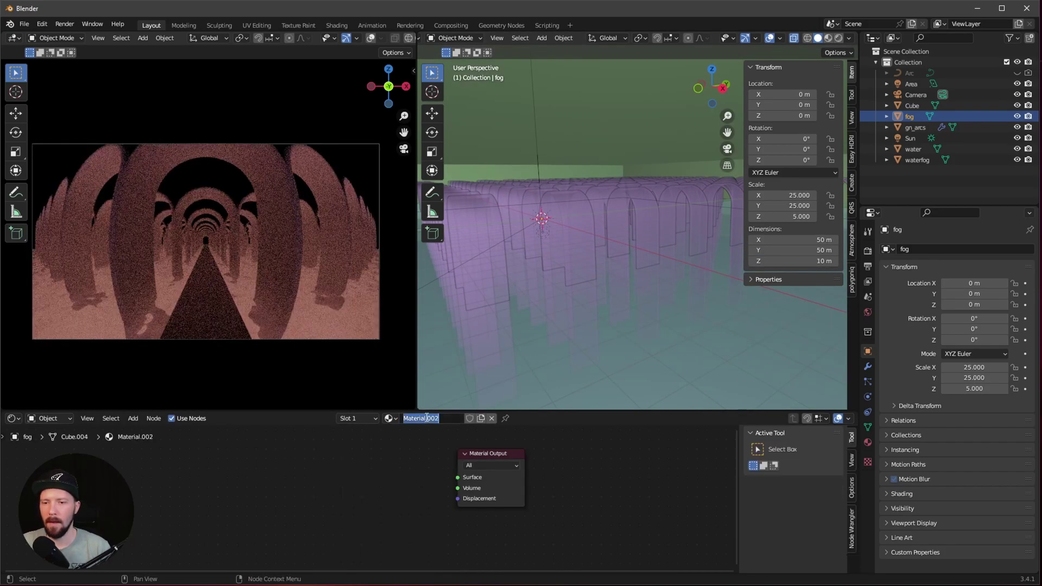
pyautogui.write('M')
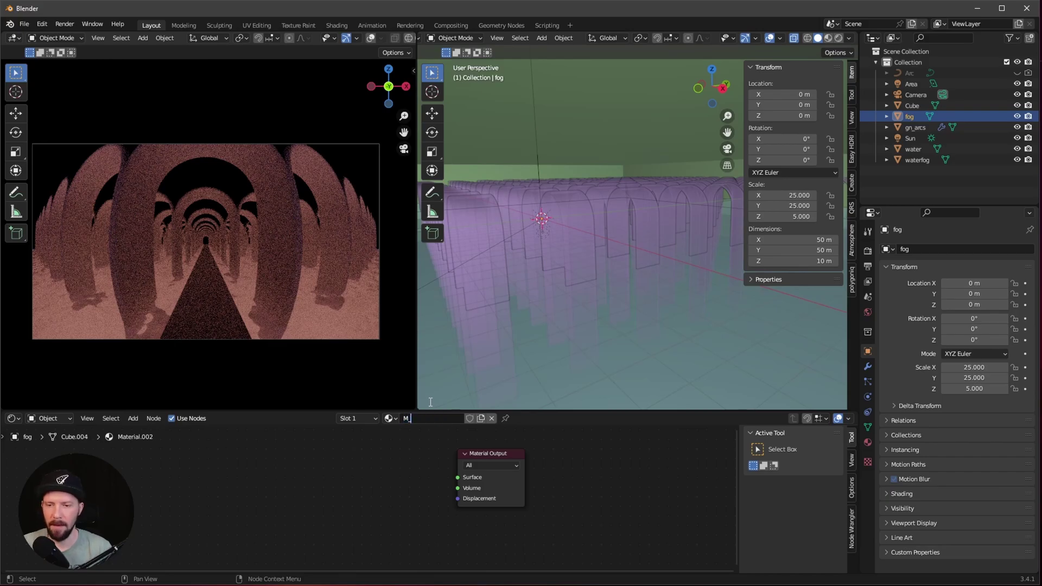
pyautogui.write('_fog')
pyautogui.press('Return')
# Step: Add a Volume Scatter node and connect it to the material's Volume input
pyautogui.hotkey('shift', 'a')
pyautogui.write('vol')
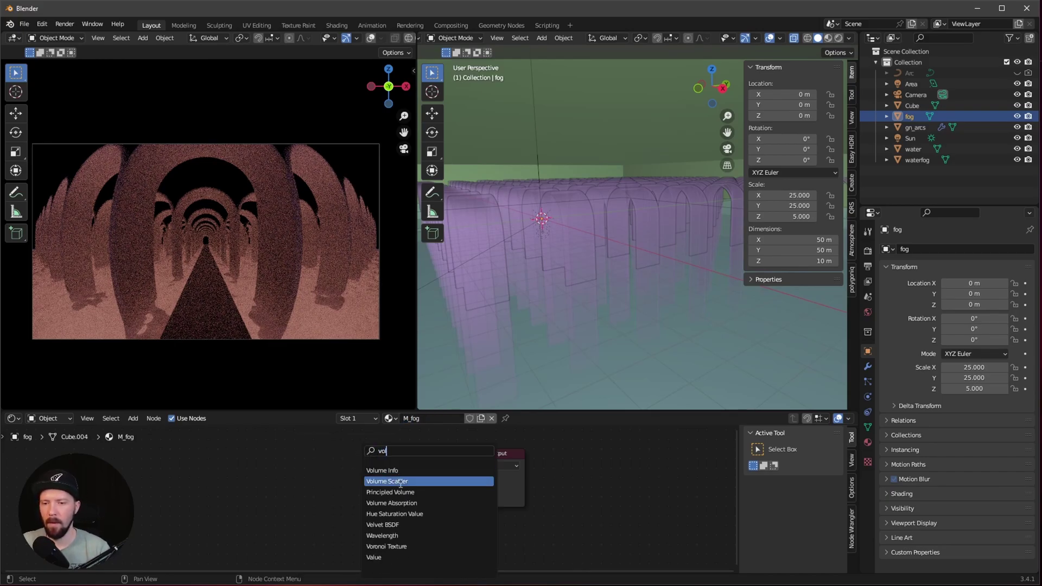
pyautogui.click(401, 482)
pyautogui.click(367, 467)
pyautogui.moveTo(360, 467); pyautogui.dragTo(457, 488)
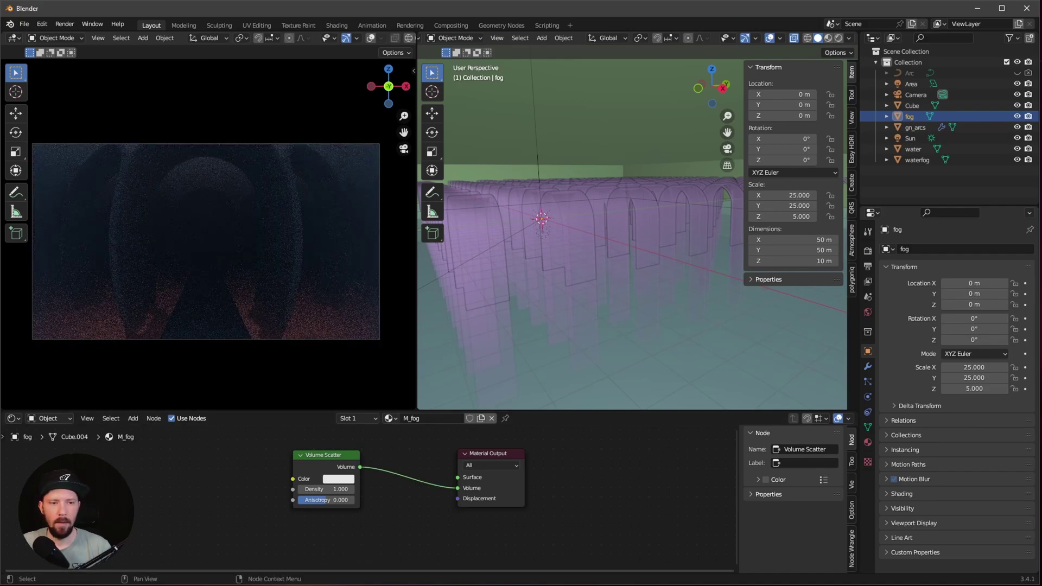
# Step: Make the fog colour mid grey and set its density to 0.3
pyautogui.click(338, 479)
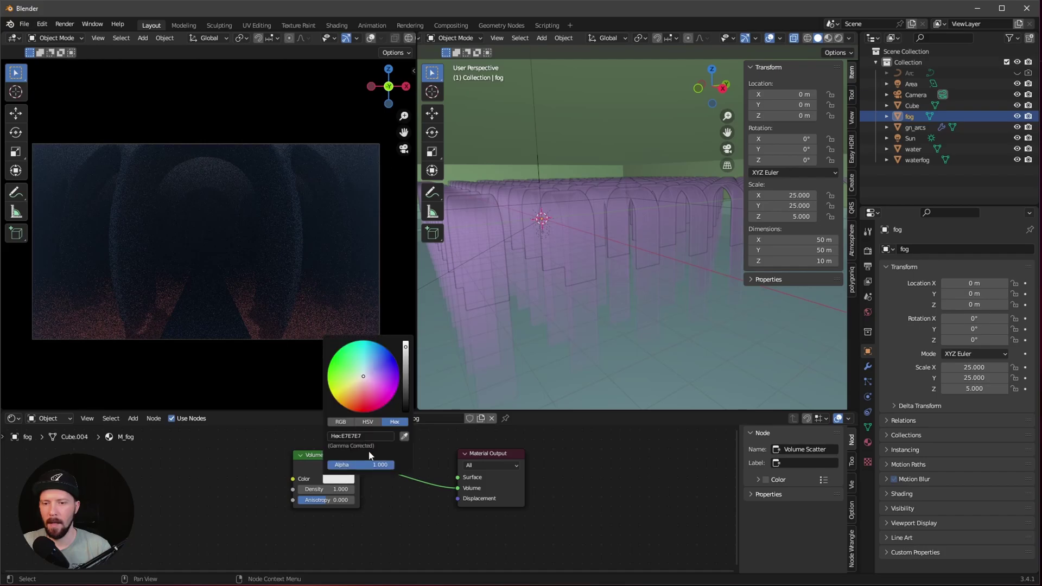
pyautogui.click(406, 374)
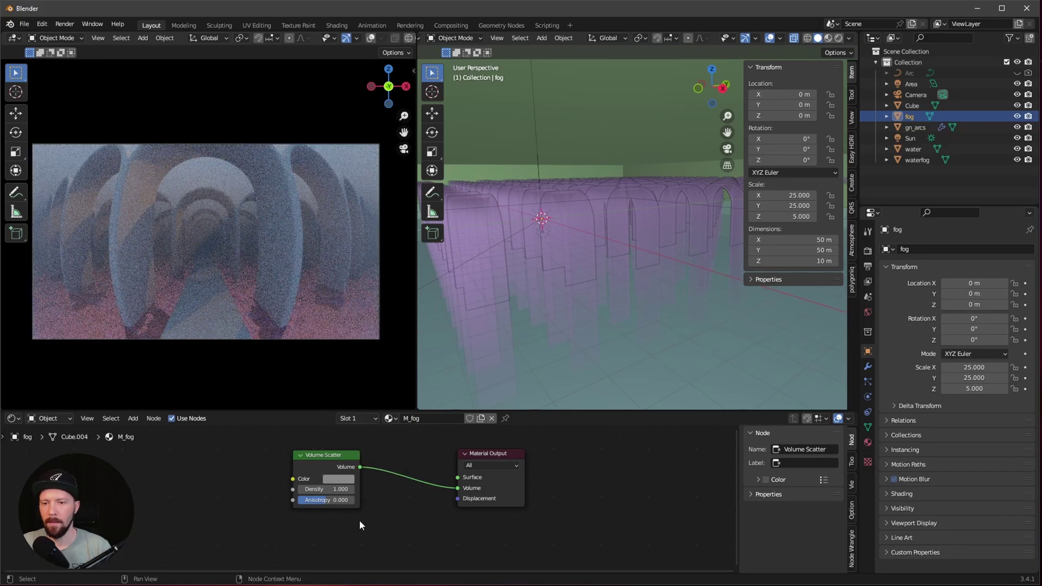
pyautogui.click(337, 489)
pyautogui.write('.2')
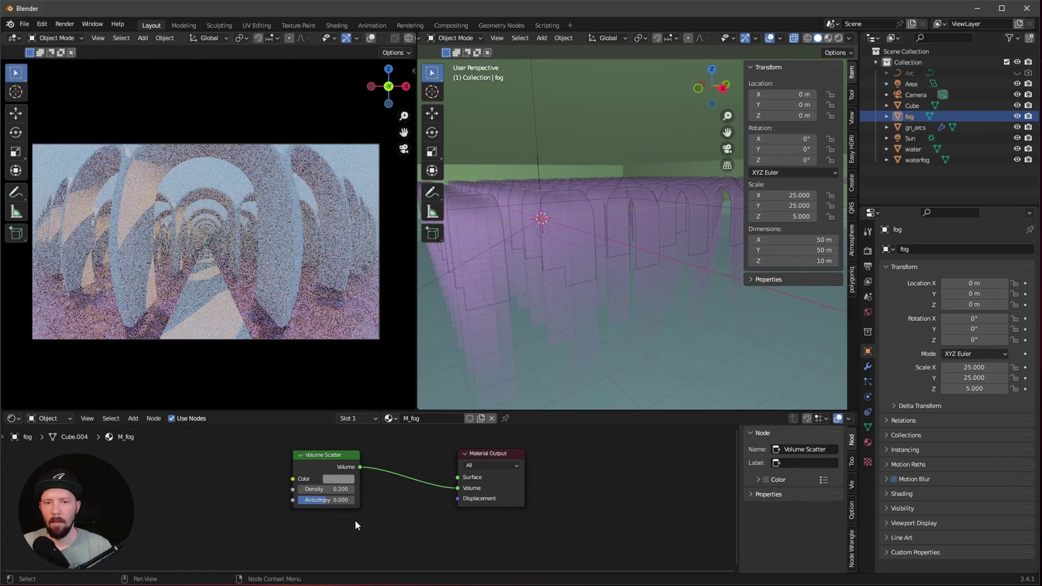
pyautogui.scroll(6, 226, 271)
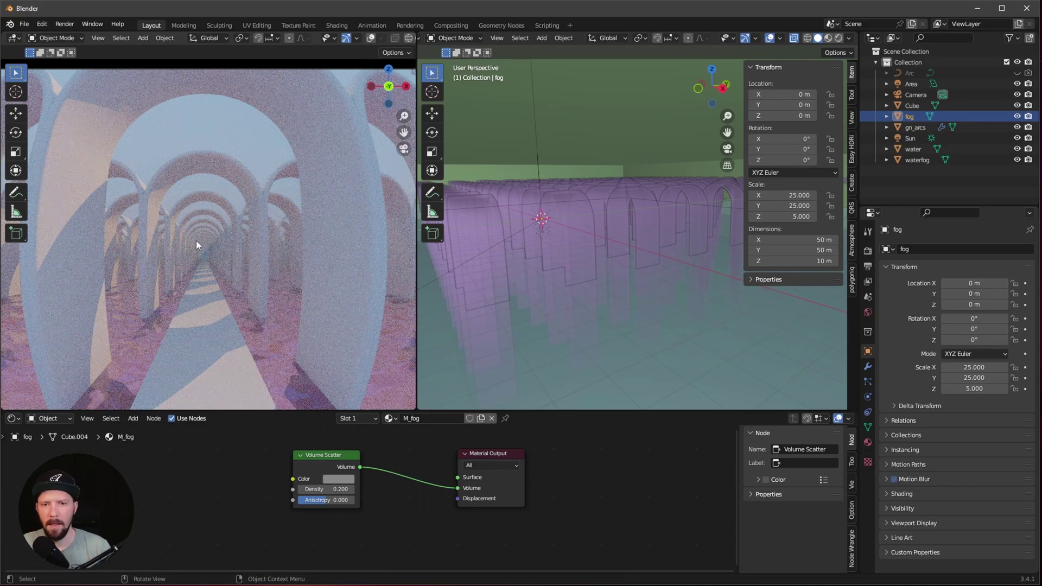
pyautogui.click(339, 488)
pyautogui.press('BackSpace')
pyautogui.write('0.3')
pyautogui.press('Return')
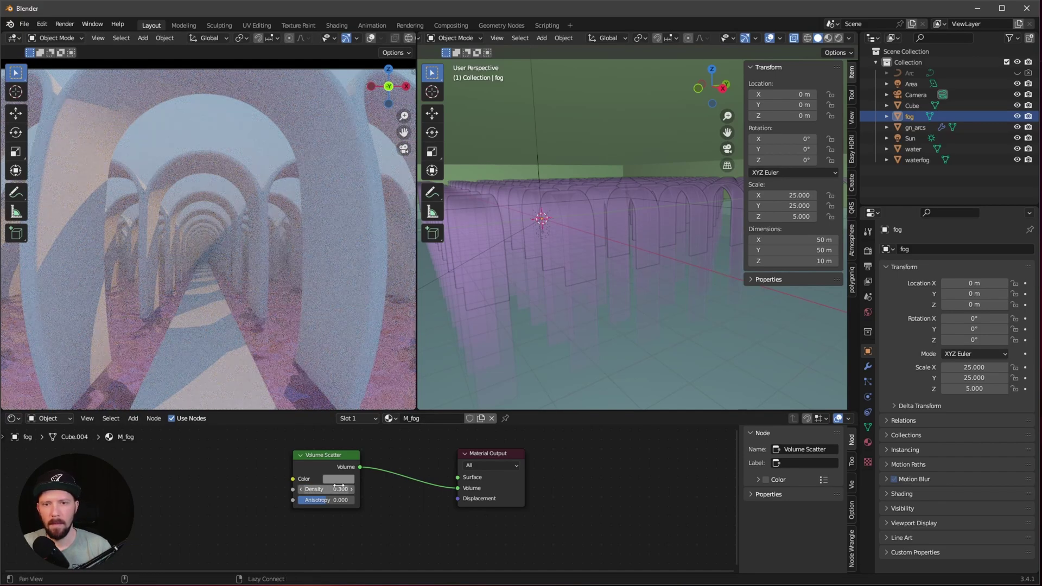
pyautogui.scroll(3, 216, 293)
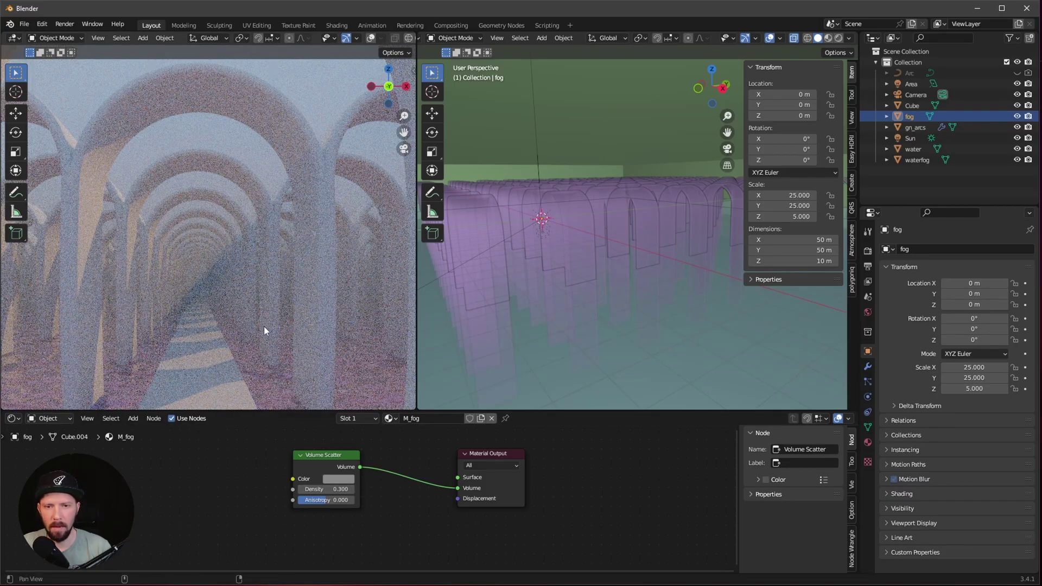
pyautogui.scroll(4, 297, 288)
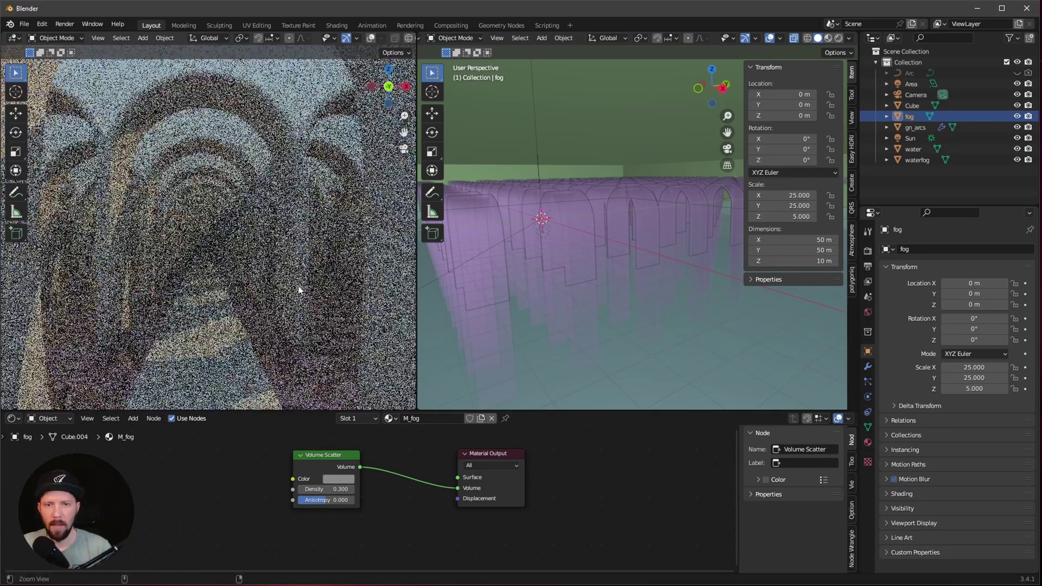
pyautogui.scroll(-6, 297, 287)
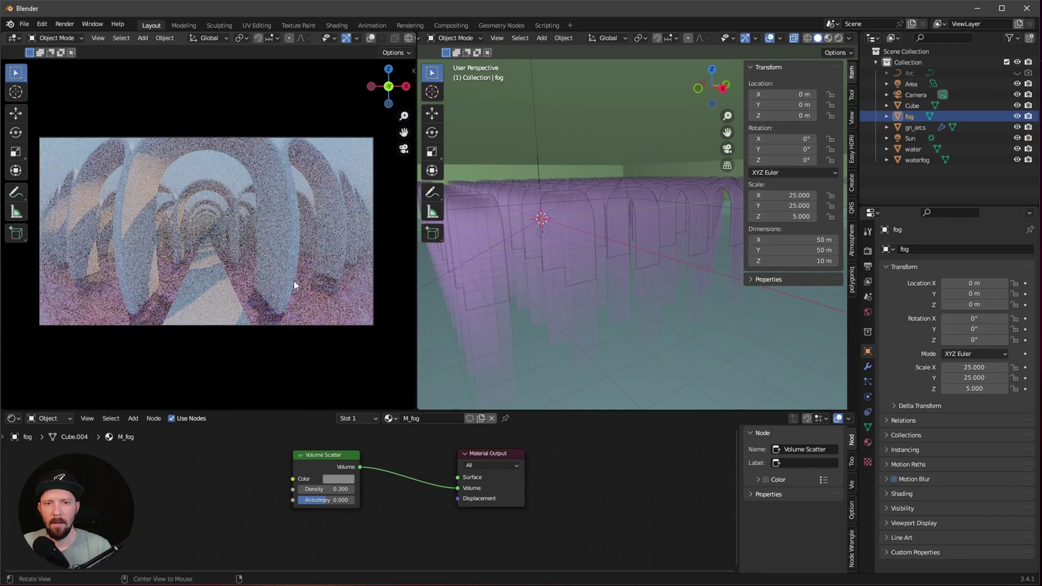
pyautogui.scroll(2, 282, 300)
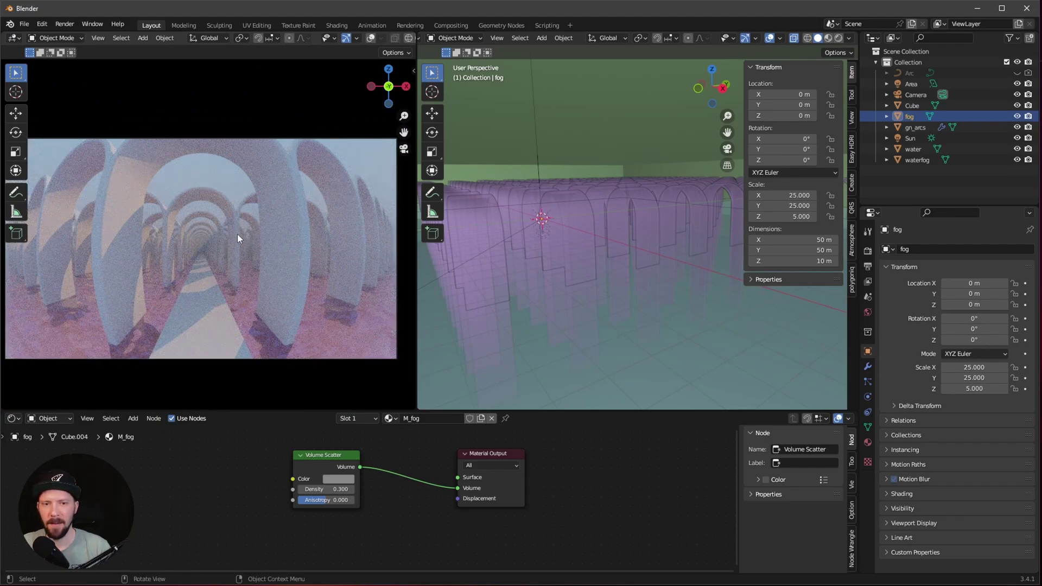
pyautogui.scroll(-1, 237, 233)
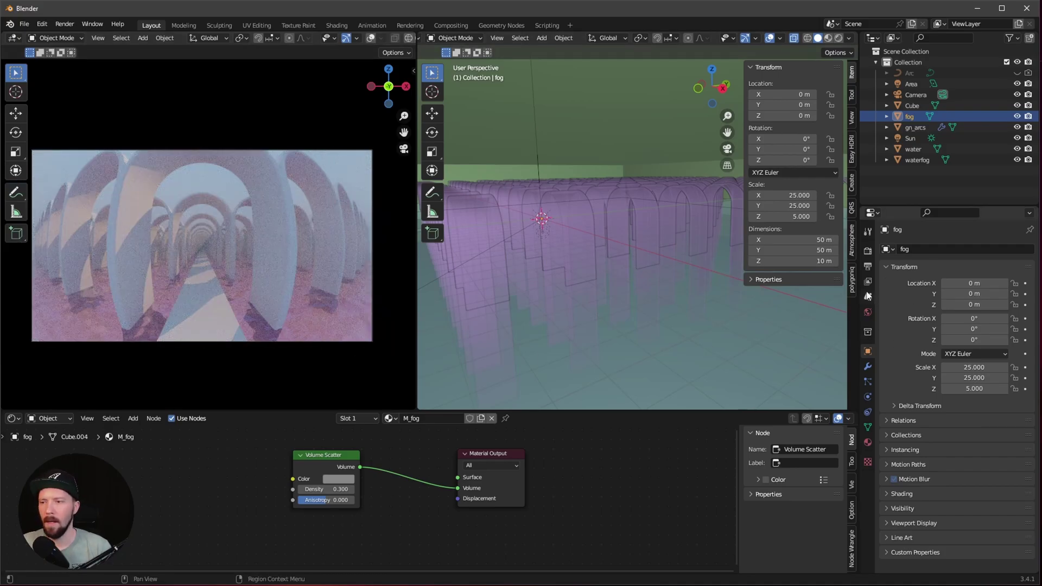
# Step: Set the Color Management look to Very High Contrast
pyautogui.click(868, 266)
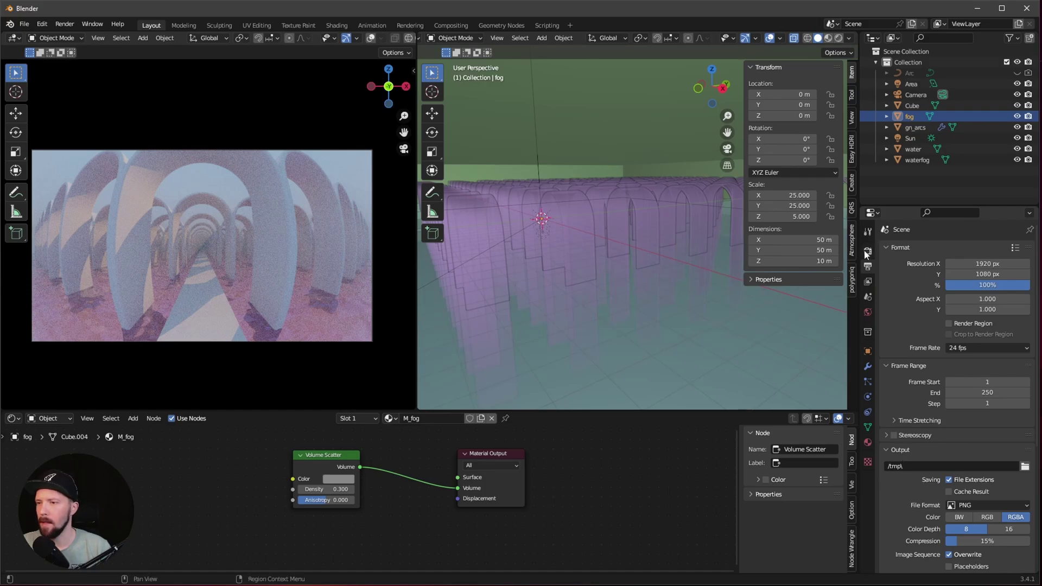
pyautogui.click(868, 251)
pyautogui.click(897, 293)
pyautogui.click(900, 456)
pyautogui.click(956, 501)
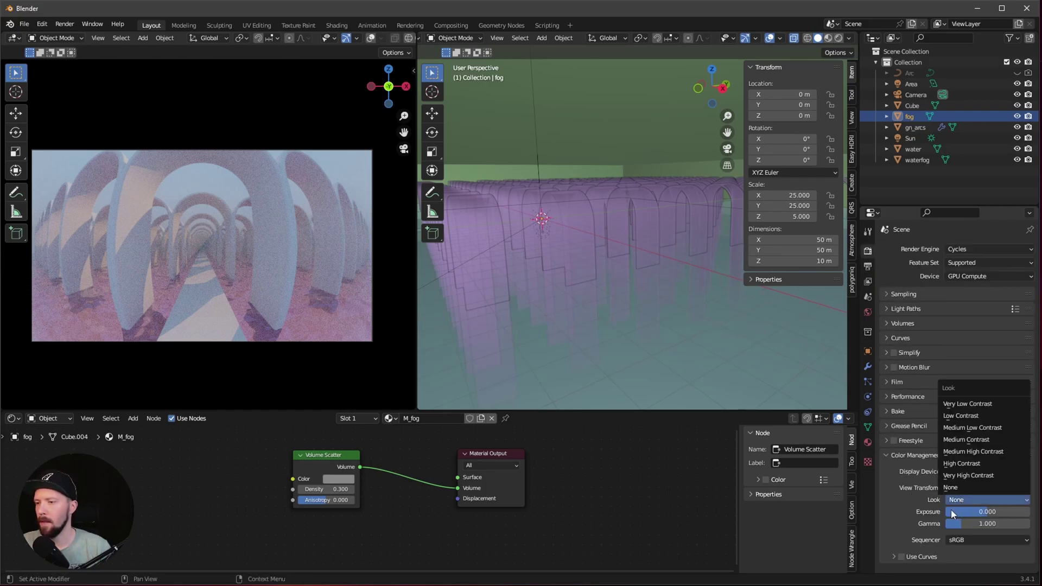
pyautogui.click(979, 467)
pyautogui.click(969, 501)
pyautogui.click(988, 475)
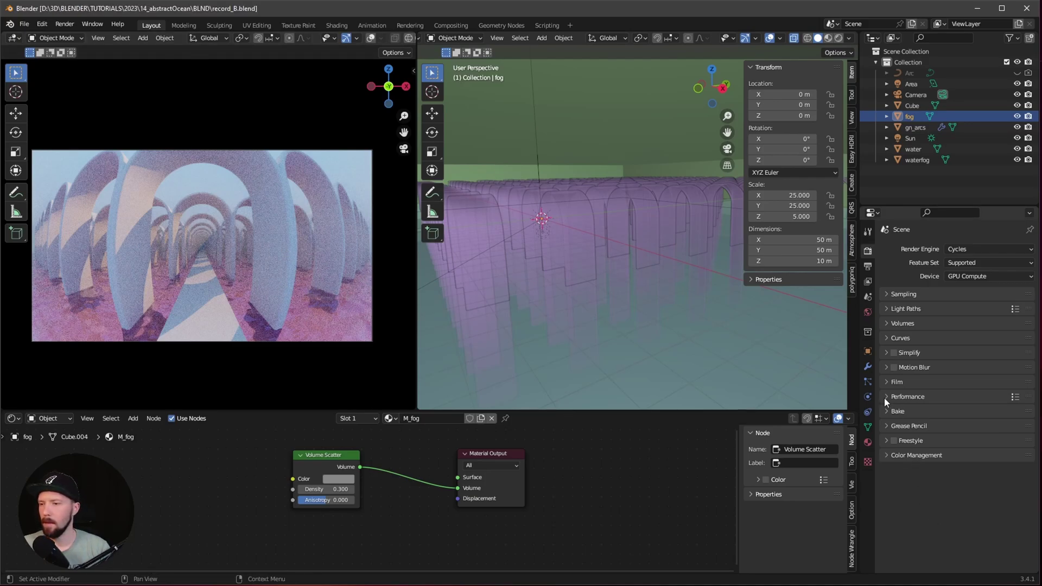
# Step: Set the render tile size to 512 under Performance
pyautogui.click(887, 398)
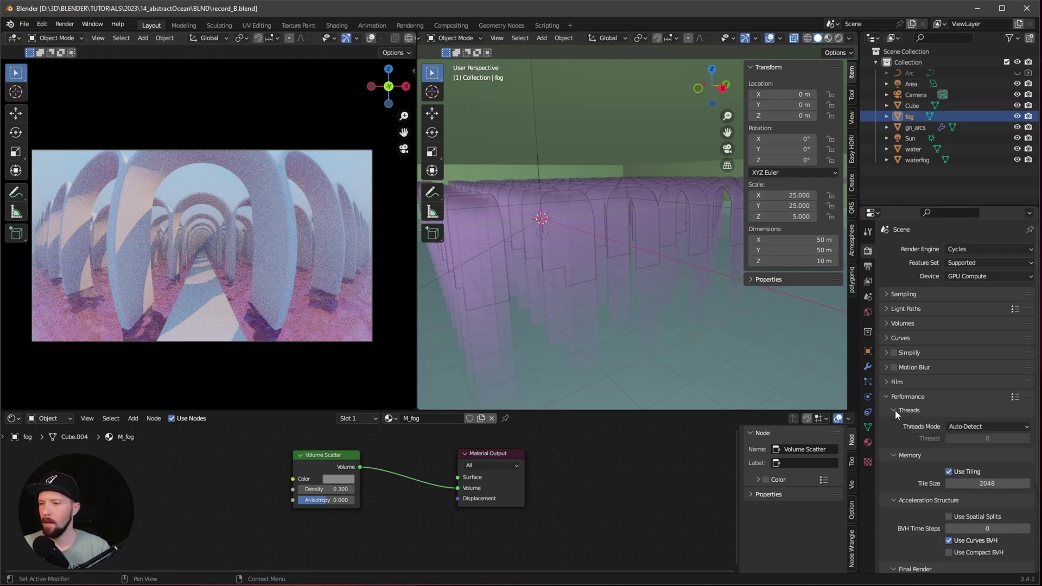
pyautogui.click(985, 484)
pyautogui.write('512')
pyautogui.press('Return')
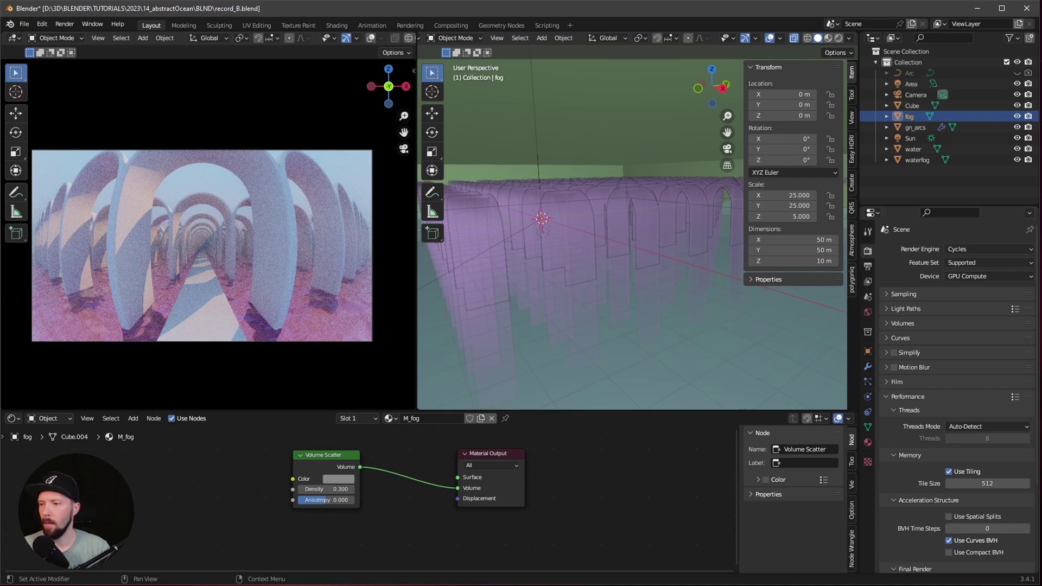
# Step: Set final render max samples to 256 and expand the Denoise options
pyautogui.click(888, 293)
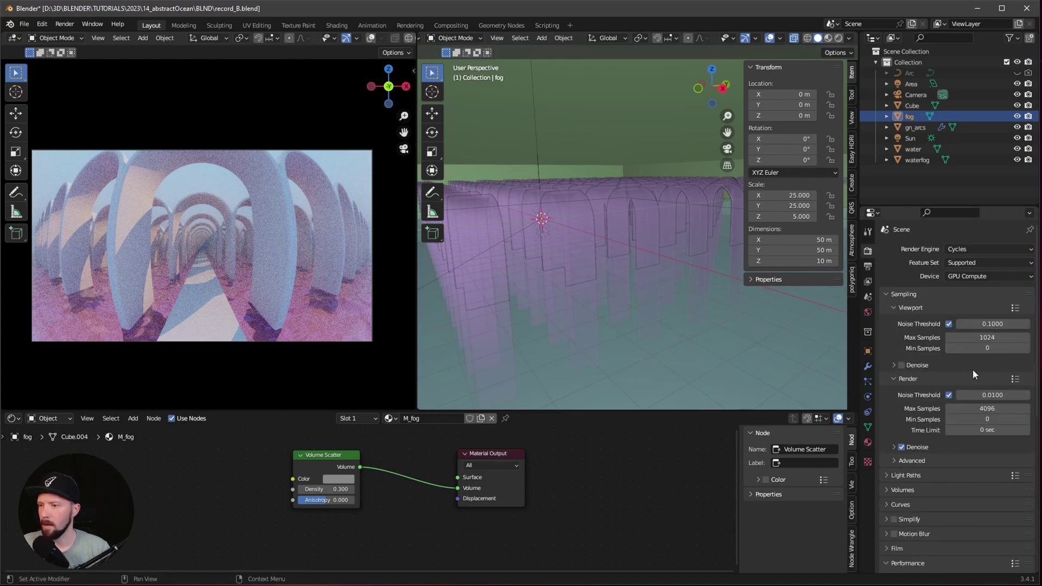
pyautogui.doubleClick(950, 410)
pyautogui.write('256')
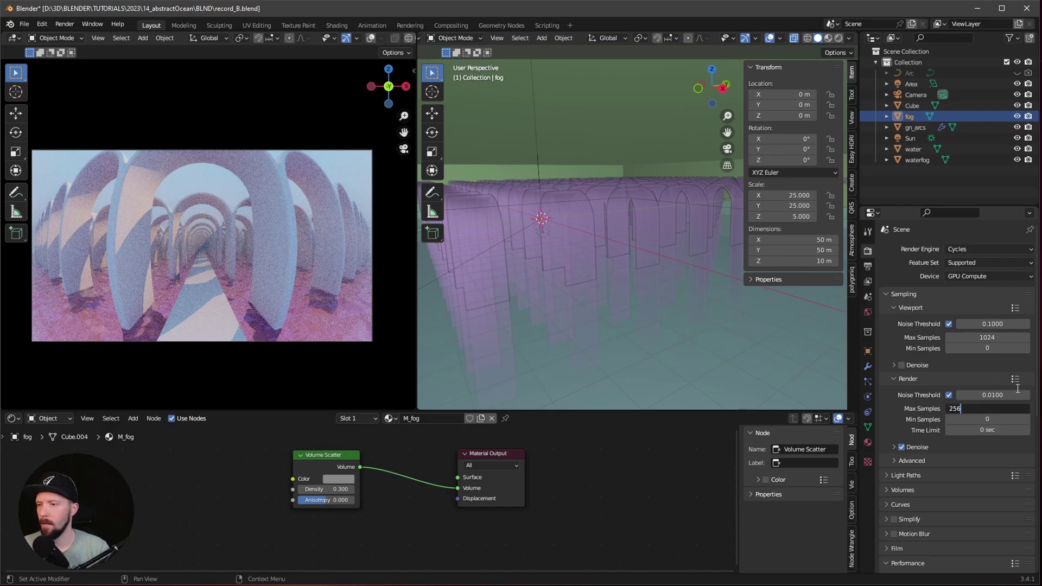
pyautogui.press('Return')
pyautogui.click(892, 446)
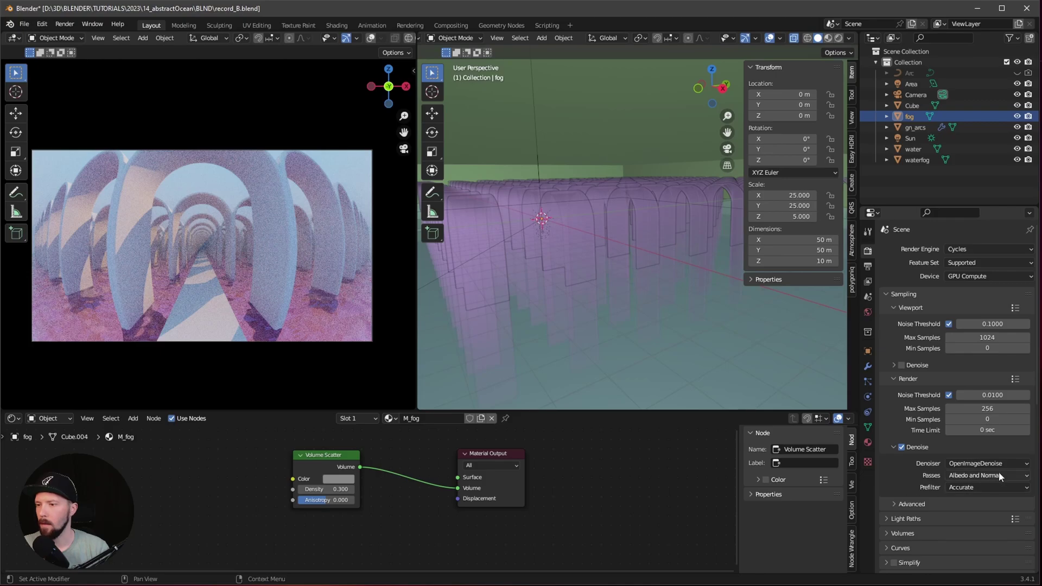
pyautogui.scroll(2, 135, 311)
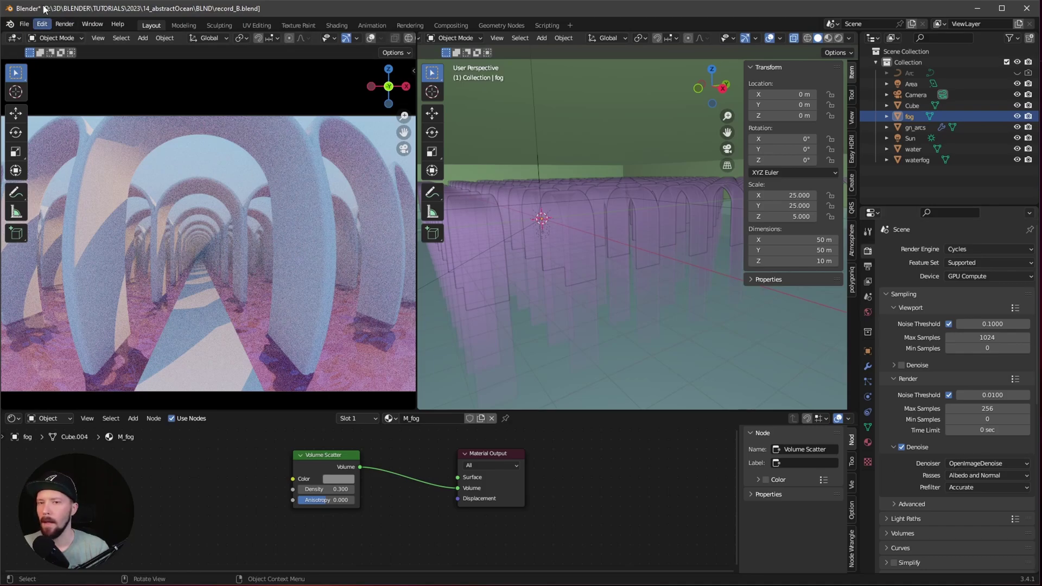
# Step: Render the final image and maximize the Render Result window
pyautogui.click(65, 24)
pyautogui.click(76, 38)
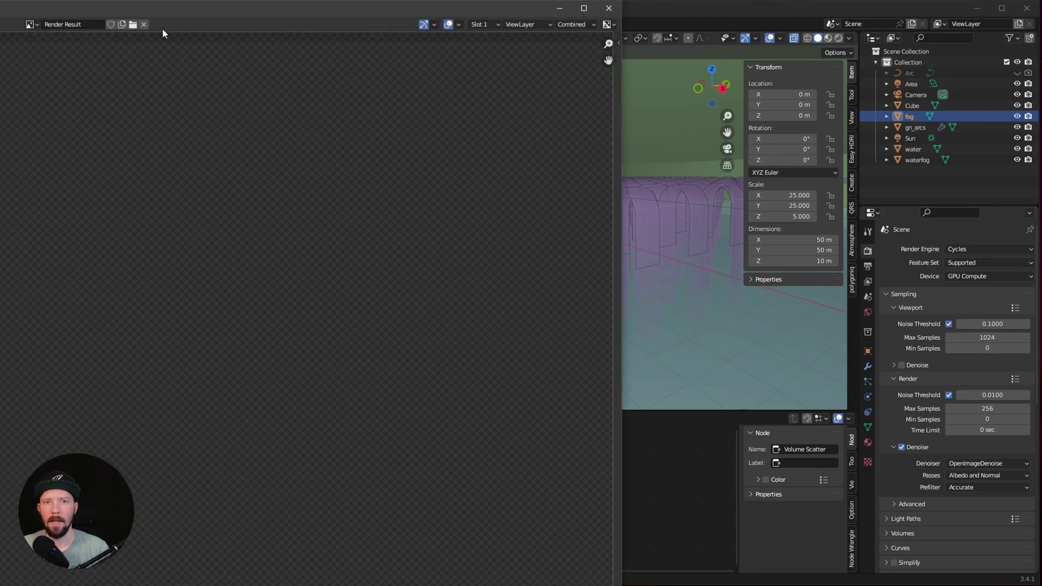
pyautogui.doubleClick(149, 11)
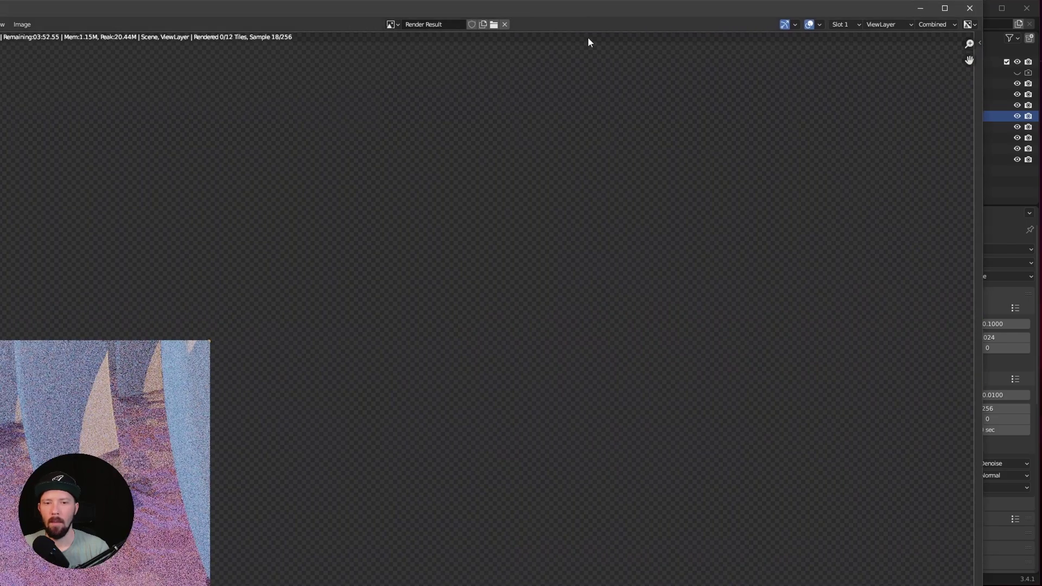